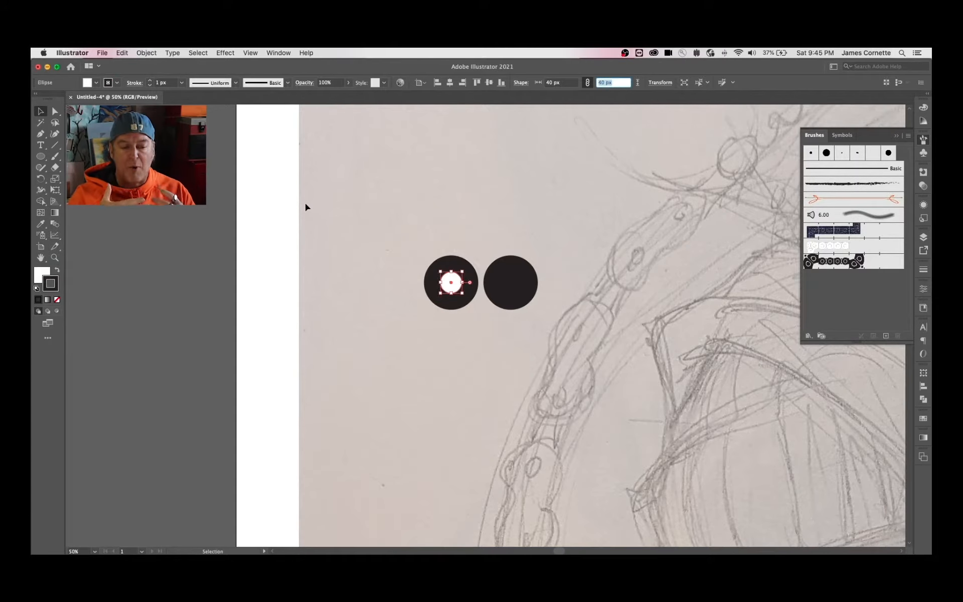
Place a copy of the 40 px white circle at the center of the second black circle
{"action": "left_click", "coordinate": [307, 207]}
{"action": "left_click", "coordinate": [448, 284]}
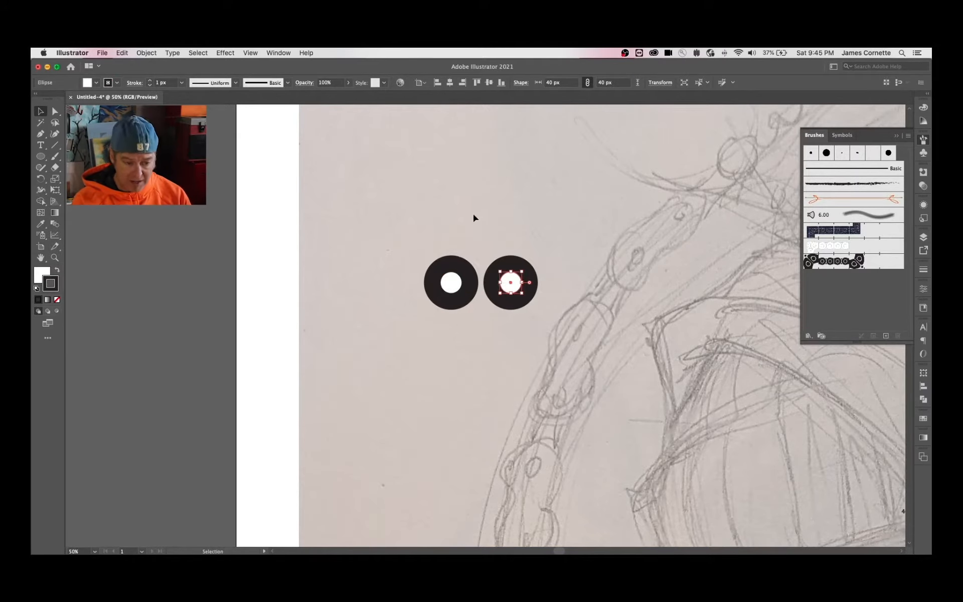
{"action": "left_click", "coordinate": [456, 287], "text": "shift"}
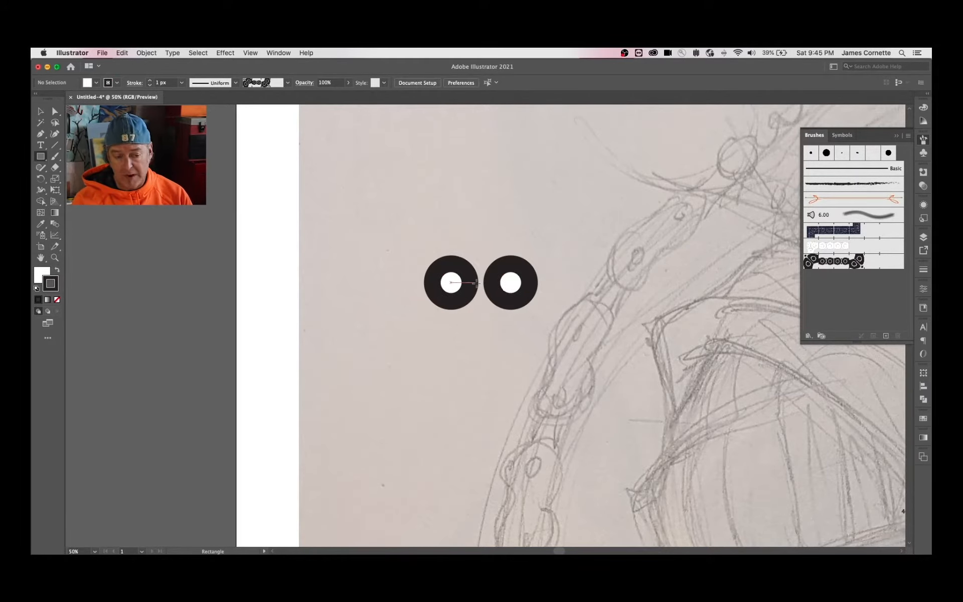
Draw a 210 px wide rectangle spanning both black circles and set its height to 80 px
{"action": "left_click_drag", "start_coordinate": [524, 254], "coordinate": [539, 248]}
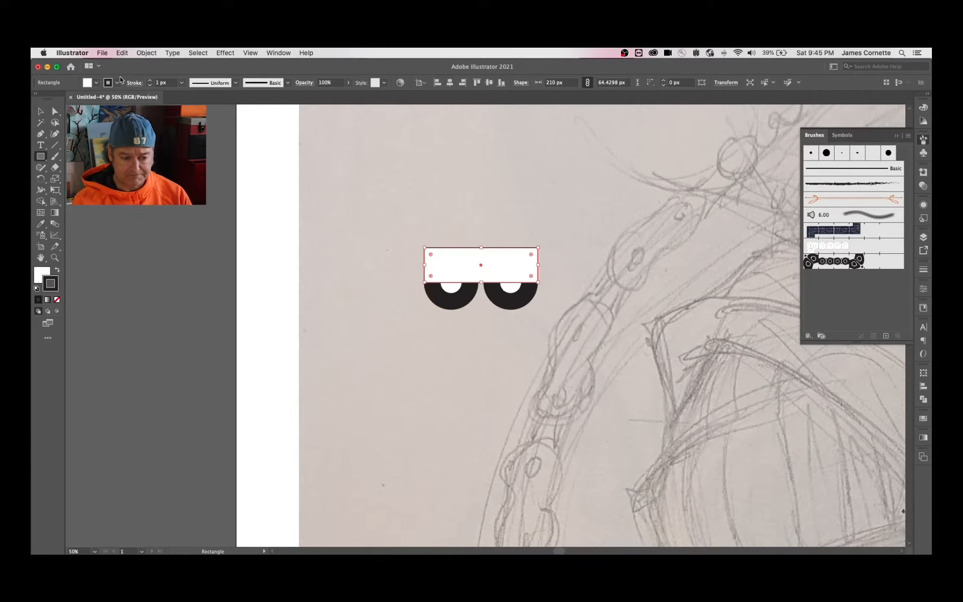
{"action": "double_click", "coordinate": [604, 83]}
{"action": "type", "text": "80"}
{"action": "key", "text": "Return"}
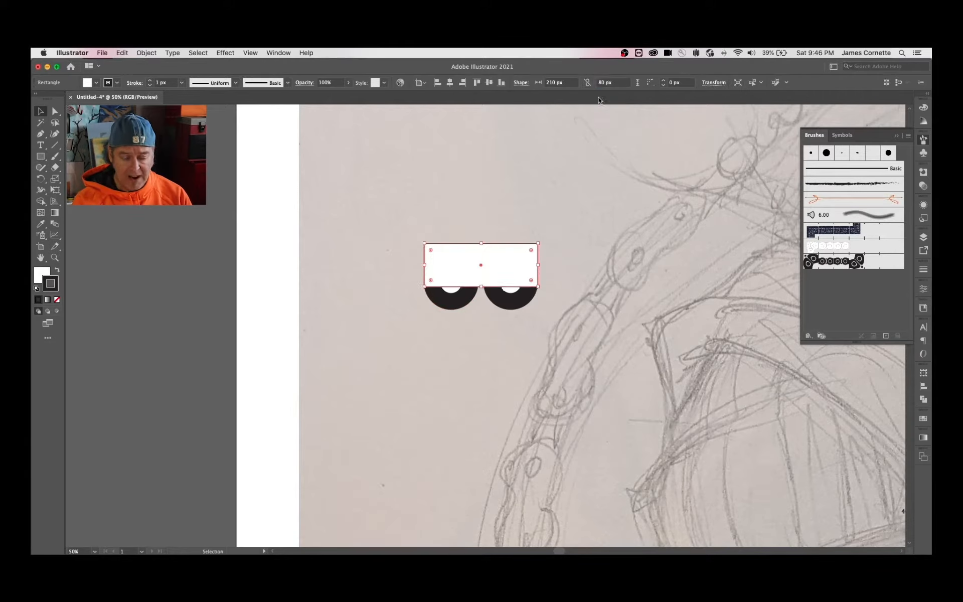
Center the rectangle vertically on the two black circles and round its corners to 40 px
{"action": "left_click_drag", "start_coordinate": [518, 256], "coordinate": [518, 274]}
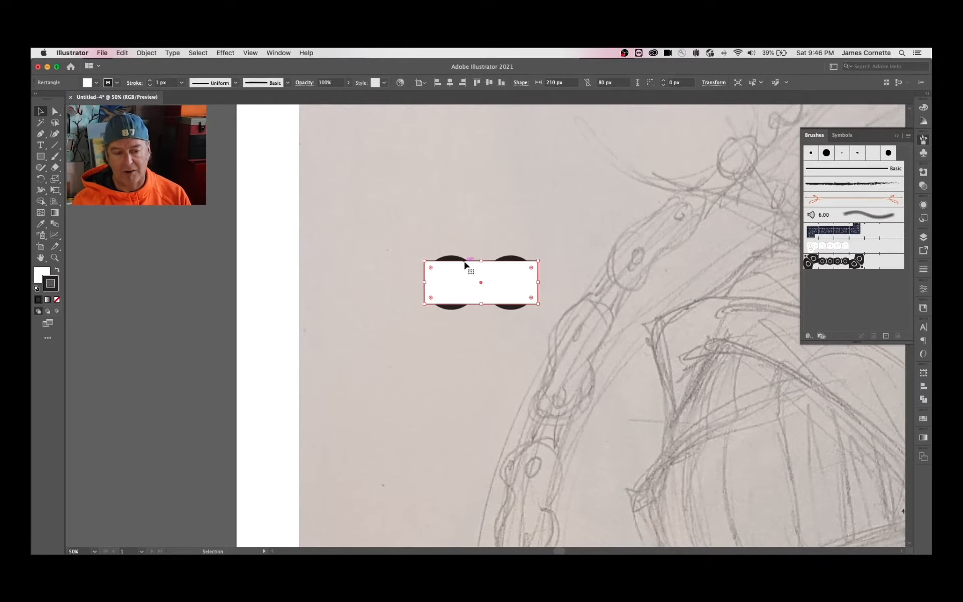
{"action": "key", "text": "a"}
{"action": "left_click", "coordinate": [41, 111]}
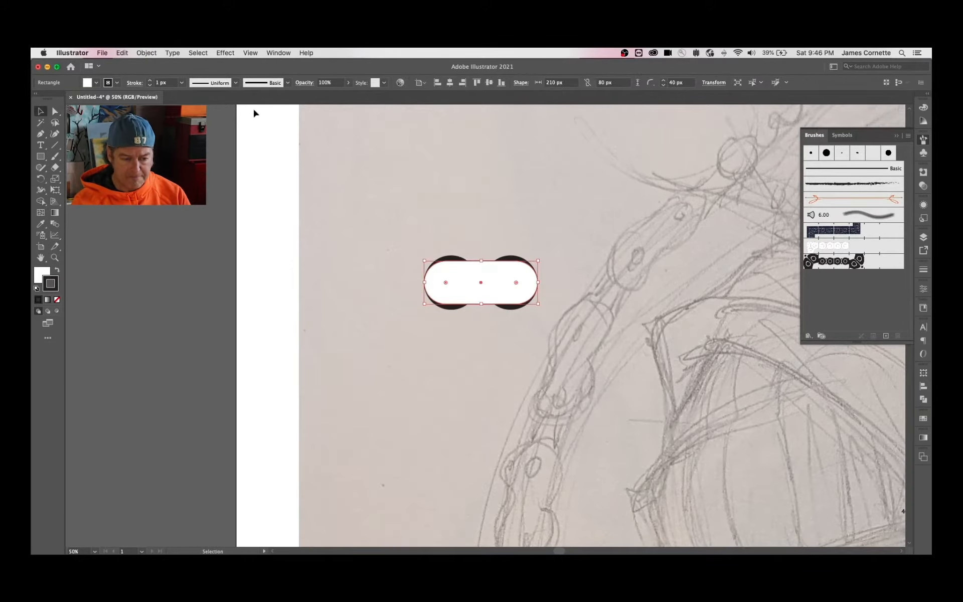
{"action": "left_click", "coordinate": [254, 112]}
Send the rounded bar and both black circles behind the two small white circles
{"action": "left_click", "coordinate": [458, 271]}
{"action": "left_click", "coordinate": [452, 257], "text": "shift"}
{"action": "left_click", "coordinate": [511, 258], "text": "shift"}
{"action": "key", "text": "super+shift+bracketleft"}
{"action": "left_click", "coordinate": [479, 252]}
Offset the rounded bar and its pair of small circles rightward so the bar starts over the second black circle
{"action": "left_click", "coordinate": [455, 284]}
{"action": "left_click", "coordinate": [508, 280], "text": "shift"}
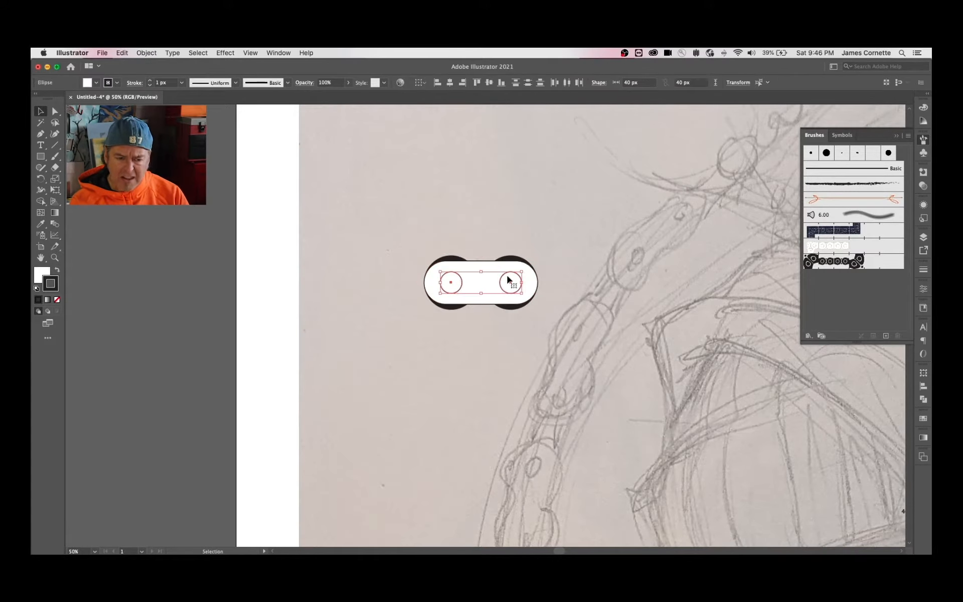
{"action": "left_click", "coordinate": [472, 263], "text": "shift"}
{"action": "left_click_drag", "start_coordinate": [471, 264], "coordinate": [537, 263]}
{"action": "key", "text": "shift+Left"}
{"action": "key", "text": "shift+Left"}
{"action": "key", "text": "shift+Left"}
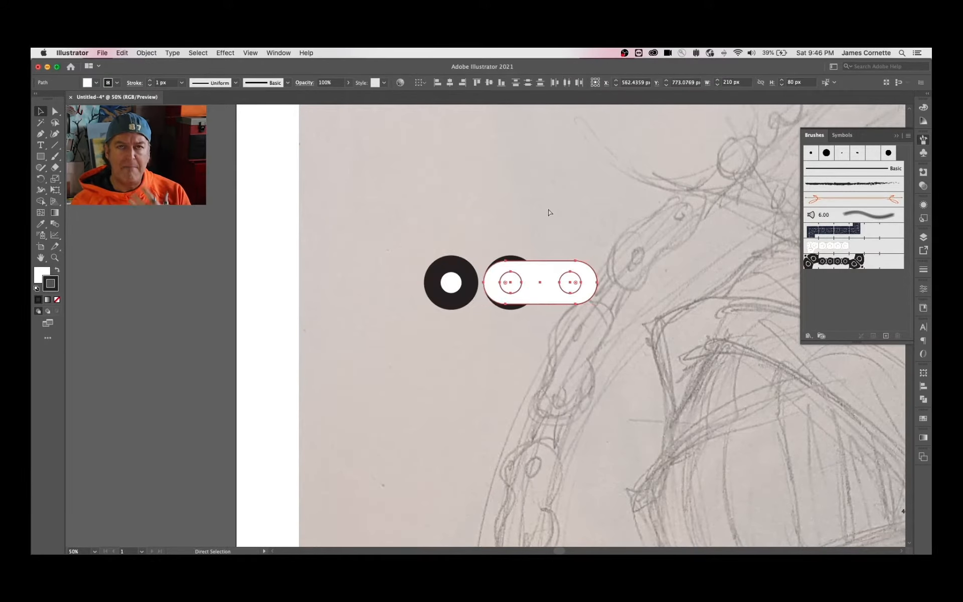
Draw a vertical line about 125 px long through the center of the rounded bar
{"action": "key", "text": "super+equal"}
{"action": "key", "text": "super+equal"}
{"action": "key", "text": "super+equal"}
{"action": "key", "text": "super+equal"}
{"action": "left_click", "coordinate": [582, 311]}
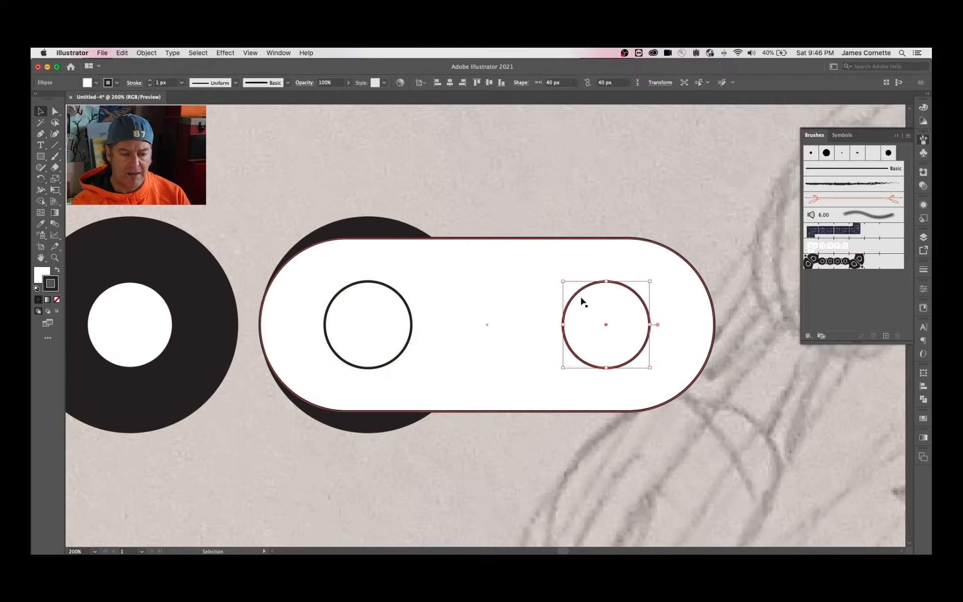
{"action": "key", "text": "super+shift+a"}
{"action": "left_click", "coordinate": [391, 328]}
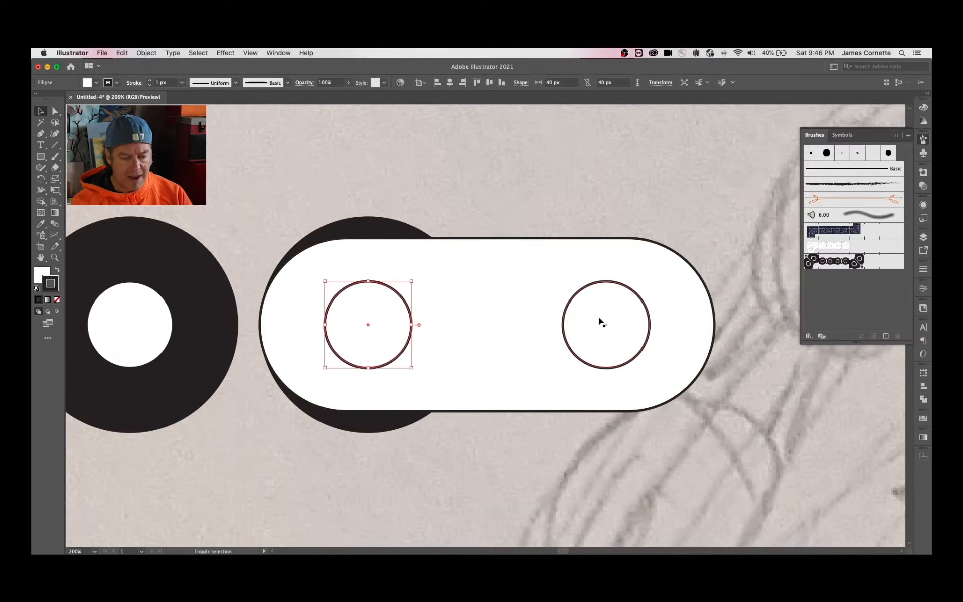
{"action": "key", "text": "backslash"}
{"action": "left_click_drag", "start_coordinate": [487, 324], "coordinate": [513, 459]}
{"action": "key", "text": "v"}
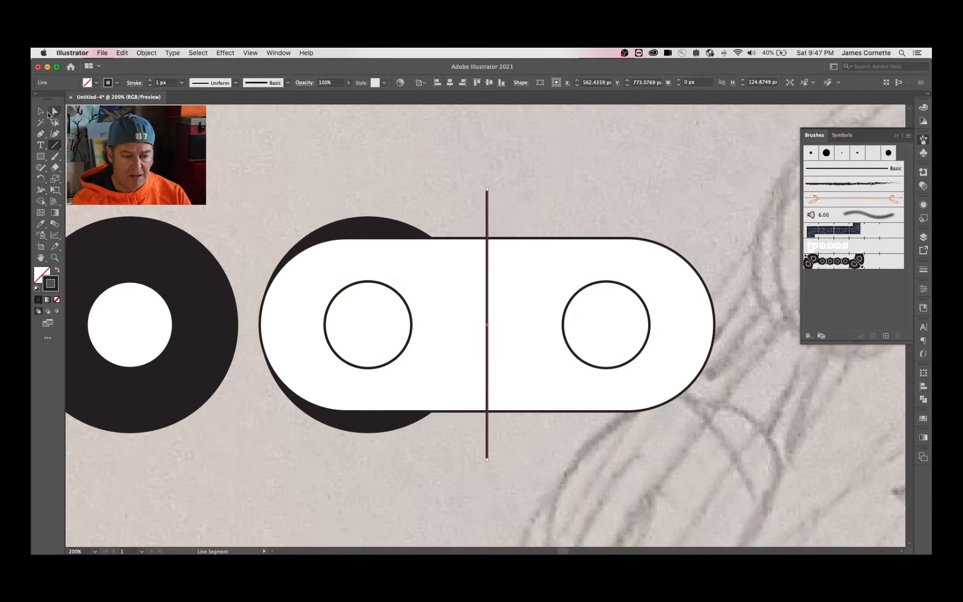
Divide the rounded bar along the vertical line with Pathfinder and ungroup the pieces
{"action": "left_click", "coordinate": [383, 294]}
{"action": "left_click_drag", "start_coordinate": [654, 376], "coordinate": [488, 274]}
{"action": "left_click", "coordinate": [924, 400]}
{"action": "left_click", "coordinate": [811, 417]}
{"action": "key", "text": "super+shift+g"}
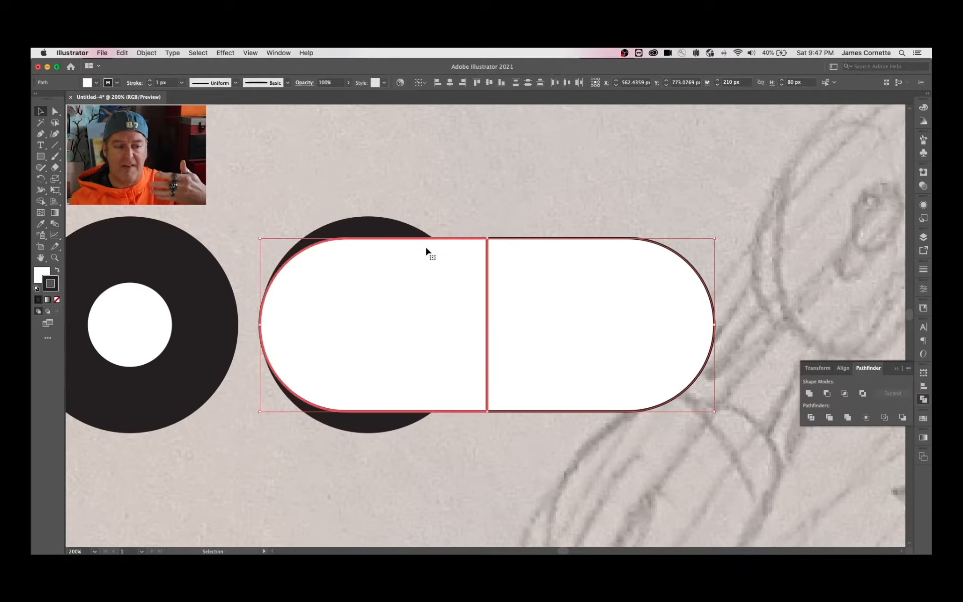
Send the bar's left half and the black circle behind it to the back, beneath the small circle
{"action": "left_click", "coordinate": [425, 245]}
{"action": "left_click", "coordinate": [387, 226], "text": "shift"}
{"action": "key", "text": "super+shift+bracketleft"}
Delete the right half of the divided bar together with its small circle
{"action": "left_click_drag", "start_coordinate": [543, 226], "coordinate": [617, 270]}
{"action": "key", "text": "BackSpace"}
{"action": "left_click", "coordinate": [625, 303]}
{"action": "key", "text": "BackSpace"}
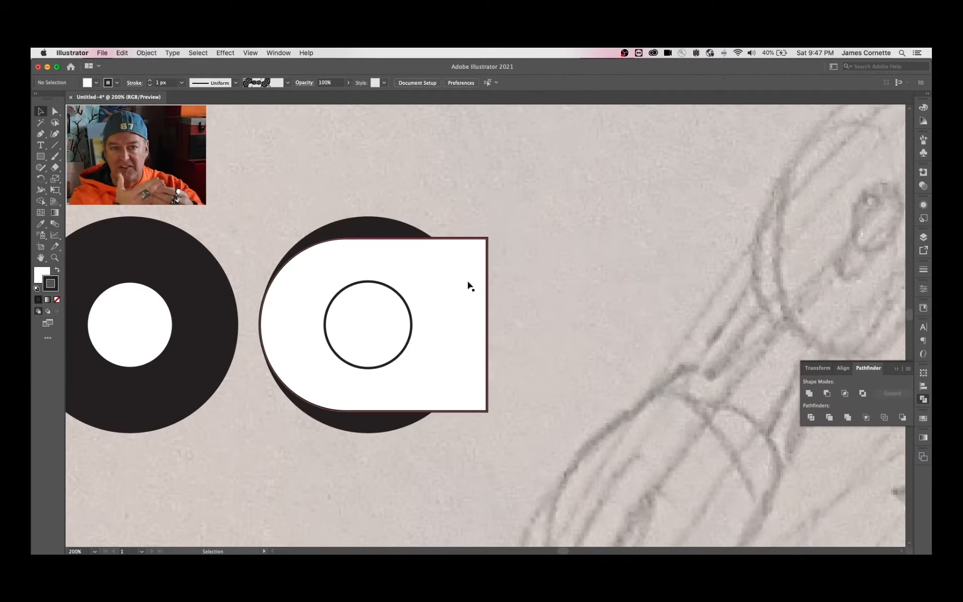
Apply the default white fill and black stroke to all the artwork
{"action": "key", "text": "super+a"}
{"action": "key", "text": "d"}
{"action": "left_click", "coordinate": [390, 198]}
Copy the half bar onto the left large circle and stretch its straight end into the right large circle
{"action": "key", "text": "super+minus"}
{"action": "key", "text": "super+minus"}
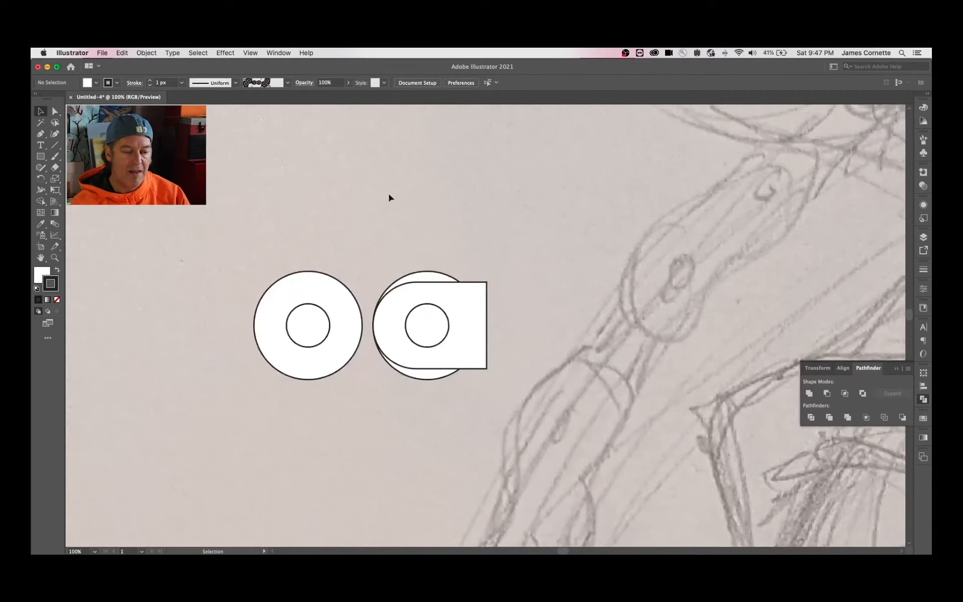
{"action": "left_click_drag", "start_coordinate": [442, 300], "coordinate": [324, 301]}
{"action": "key", "text": "a"}
{"action": "left_click", "coordinate": [368, 282]}
{"action": "left_click_drag", "start_coordinate": [368, 368], "coordinate": [430, 368]}
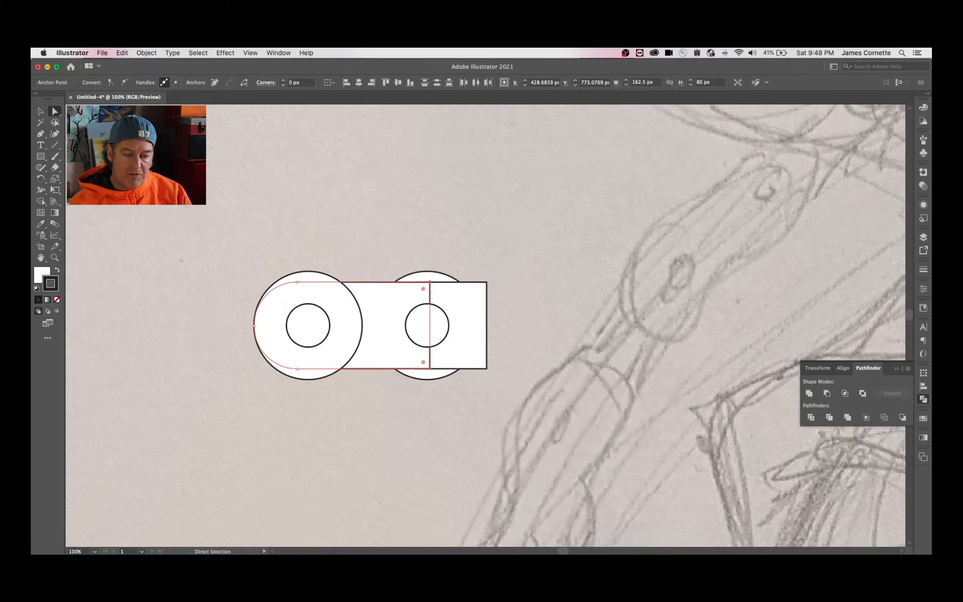
Unite the two large circles and the connecting bar into one link outline
{"action": "key", "text": "v"}
{"action": "left_click", "coordinate": [307, 231]}
{"action": "left_click", "coordinate": [381, 296]}
{"action": "left_click", "coordinate": [347, 291], "text": "shift"}
{"action": "left_click", "coordinate": [446, 280], "text": "shift"}
{"action": "left_click", "coordinate": [809, 395]}
Round the inner joints of the link outline by about 94 px into a smooth waist, keeping the link in its original position
{"action": "left_click_drag", "start_coordinate": [382, 333], "coordinate": [381, 191]}
{"action": "key", "text": "a"}
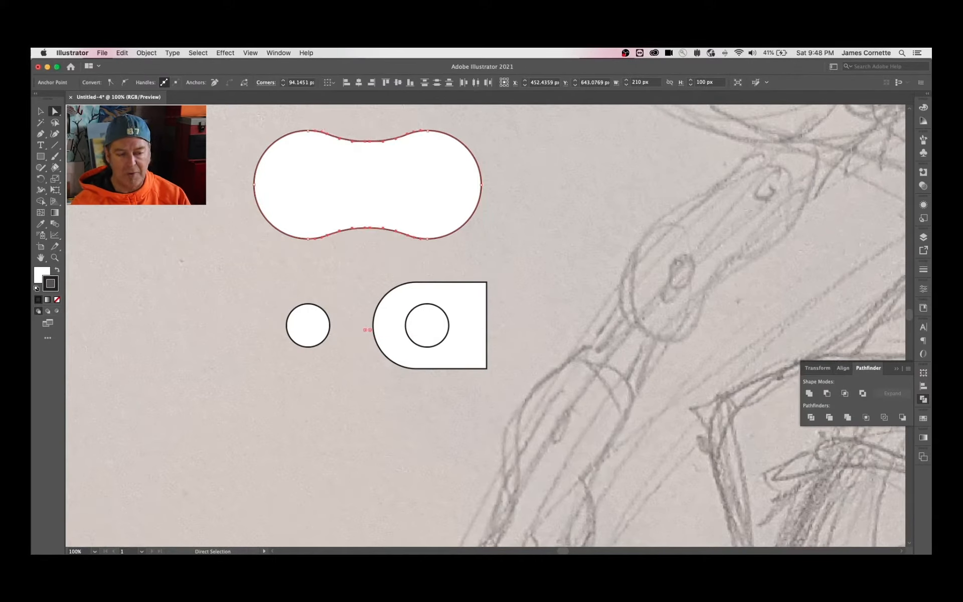
{"action": "key", "text": "v"}
{"action": "key", "text": "super+z"}
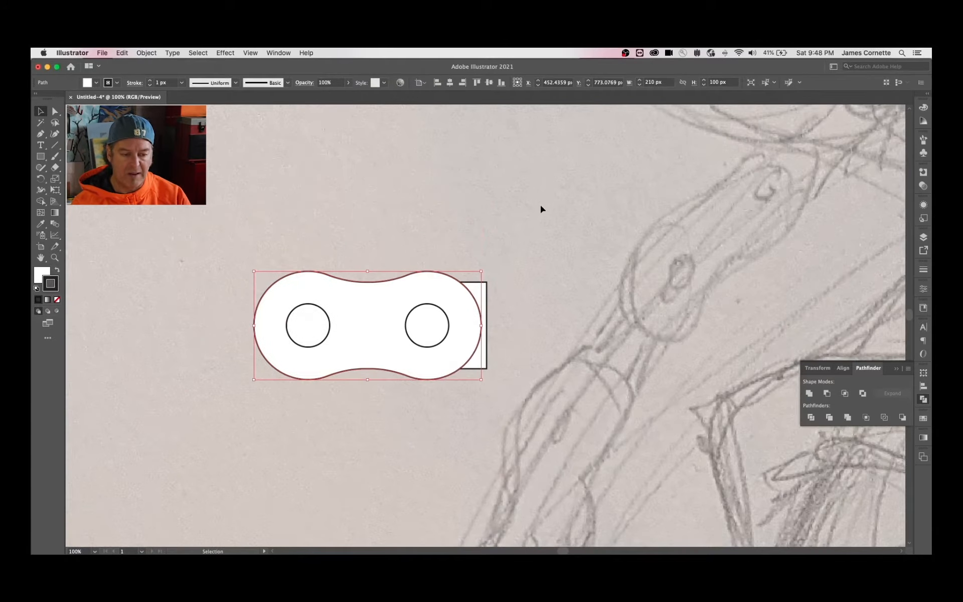
Mirror a copy of the link, its pin circles and the half bar to the right of the half bar's straight edge
{"action": "left_click_drag", "start_coordinate": [405, 241], "coordinate": [501, 399]}
{"action": "left_click", "coordinate": [324, 341], "text": "shift"}
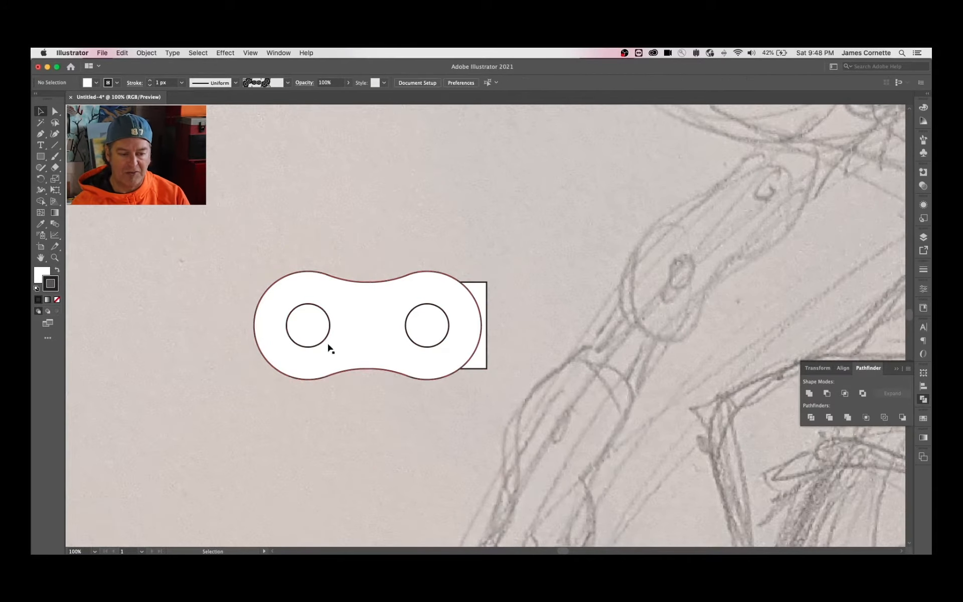
{"action": "left_click_drag", "start_coordinate": [308, 326], "coordinate": [567, 326]}
{"action": "left_click", "coordinate": [521, 232]}
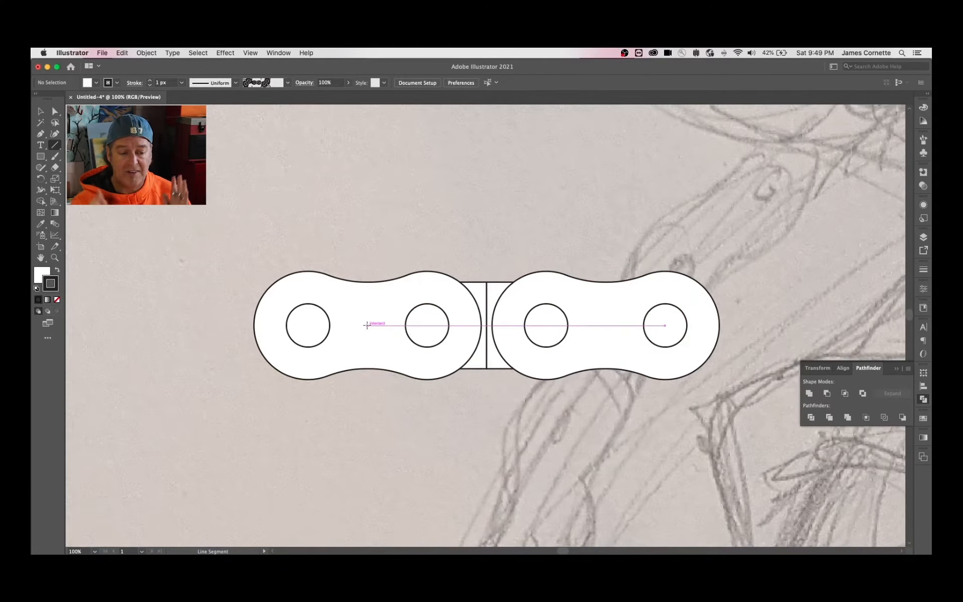
Draw a vertical line through the middle of each link and turn on center-point display for both links
{"action": "left_click_drag", "start_coordinate": [367, 325], "coordinate": [368, 458]}
{"action": "left_click_drag", "start_coordinate": [606, 326], "coordinate": [606, 465]}
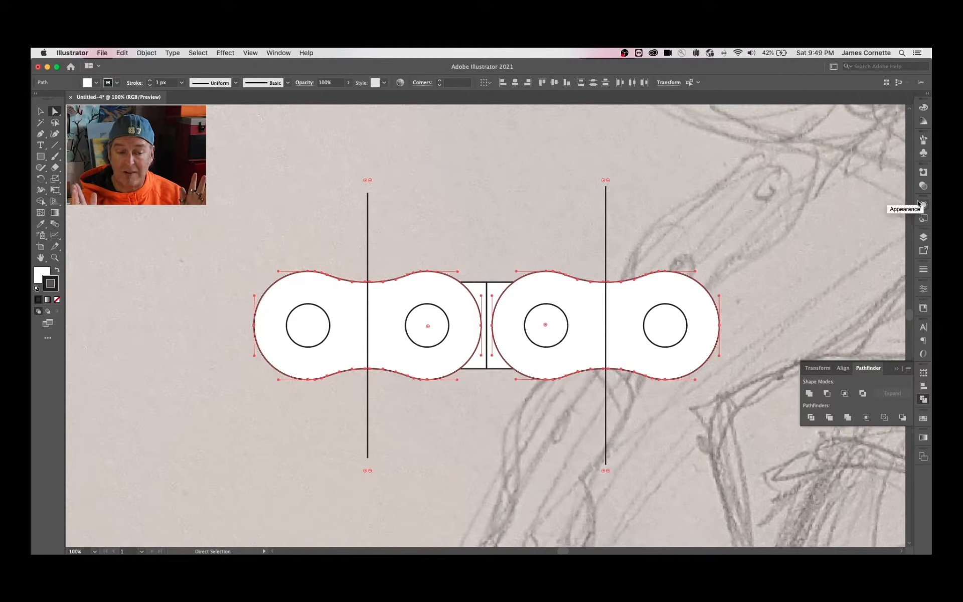
{"action": "left_click", "coordinate": [919, 203]}
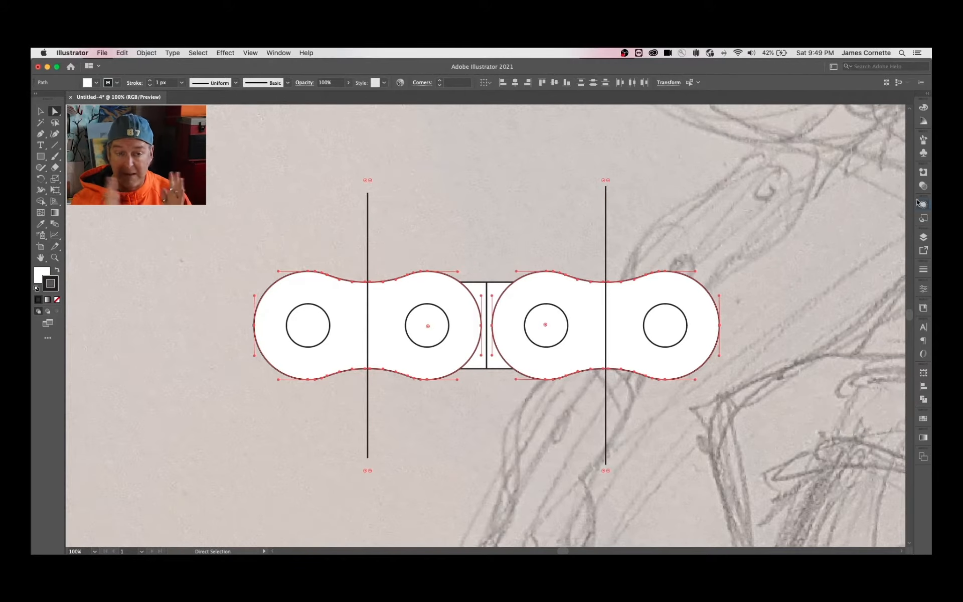
{"action": "left_click", "coordinate": [923, 173]}
{"action": "left_click", "coordinate": [820, 205]}
Divide both link outlines along their vertical center lines with Pathfinder
{"action": "left_click", "coordinate": [367, 240]}
{"action": "left_click", "coordinate": [401, 301], "text": "shift"}
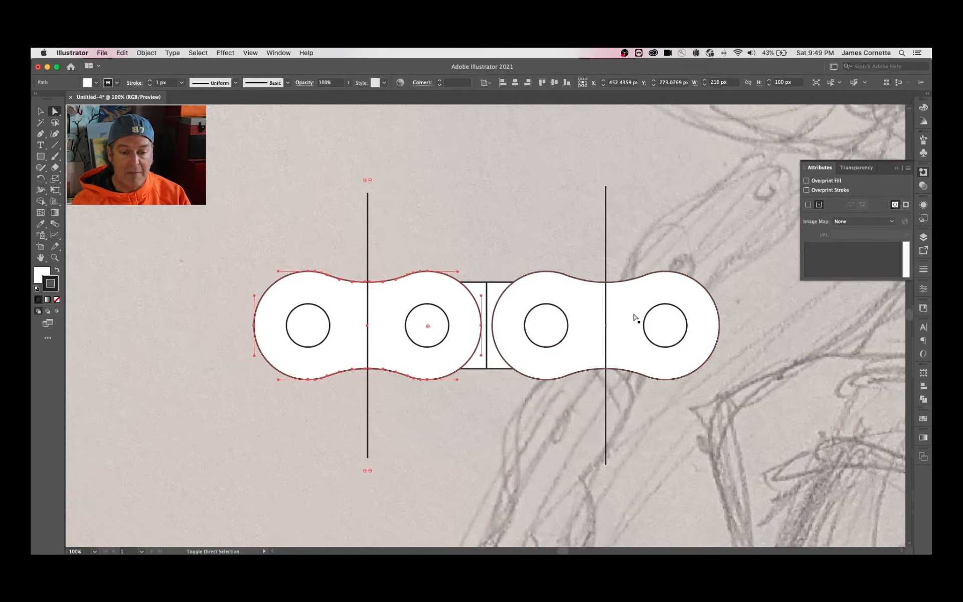
{"action": "left_click", "coordinate": [637, 318], "text": "shift"}
{"action": "left_click", "coordinate": [606, 251], "text": "shift"}
{"action": "left_click", "coordinate": [923, 399]}
{"action": "left_click", "coordinate": [811, 417]}
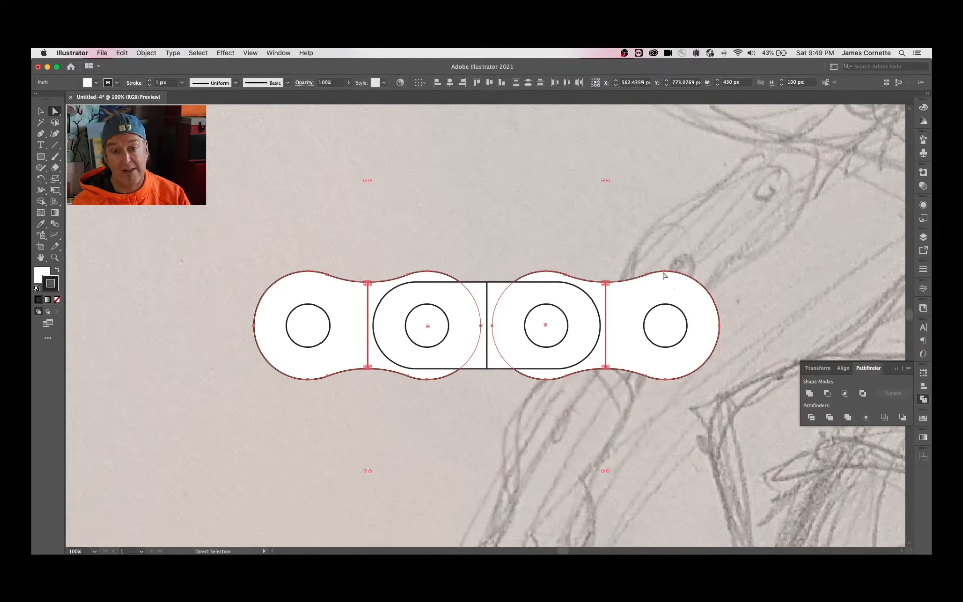
Delete the outer halves of both links along with their outer pin circles
{"action": "key", "text": "Delete"}
{"action": "left_click", "coordinate": [613, 316]}
{"action": "key", "text": "Delete"}
Unite the two halves of the inner bar into one shape and check it in outline view
{"action": "left_click", "coordinate": [425, 296]}
{"action": "left_click", "coordinate": [577, 341], "text": "shift"}
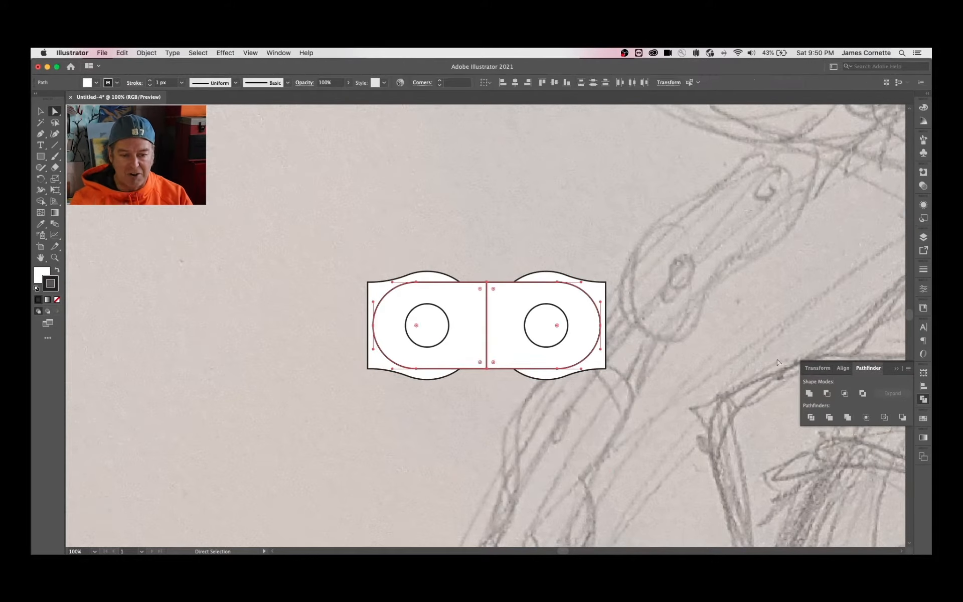
{"action": "left_click", "coordinate": [809, 393]}
{"action": "key", "text": "super+y"}
{"action": "key", "text": "super+y"}
Bring the two outer link pieces in front of the inner bar
{"action": "left_click", "coordinate": [442, 275]}
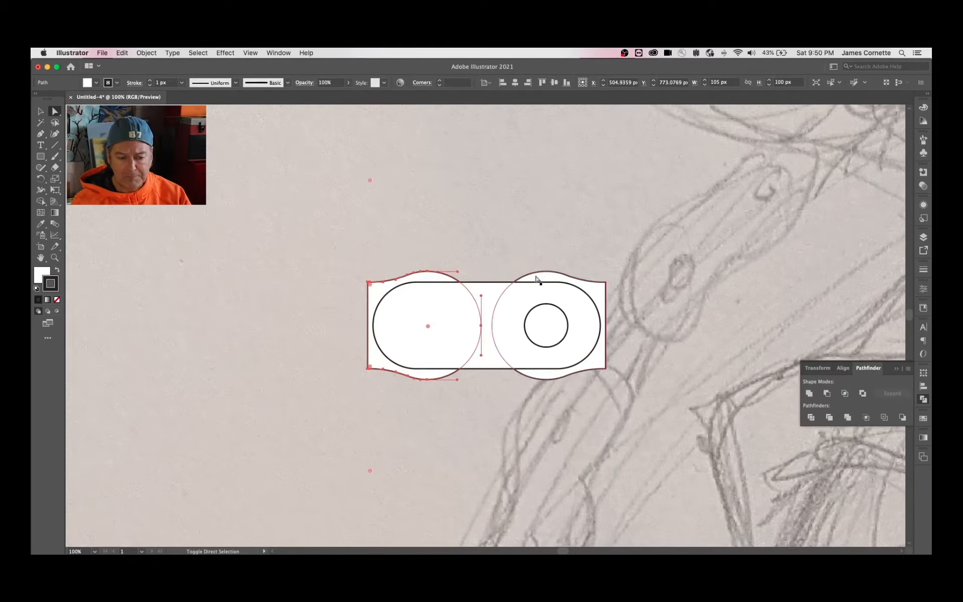
{"action": "left_click", "coordinate": [537, 277], "text": "shift"}
{"action": "key", "text": "super+shift+]"}
{"action": "key", "text": "v"}
{"action": "left_click_drag", "start_coordinate": [354, 256], "coordinate": [584, 380]}
{"action": "key", "text": "super+shift+a"}
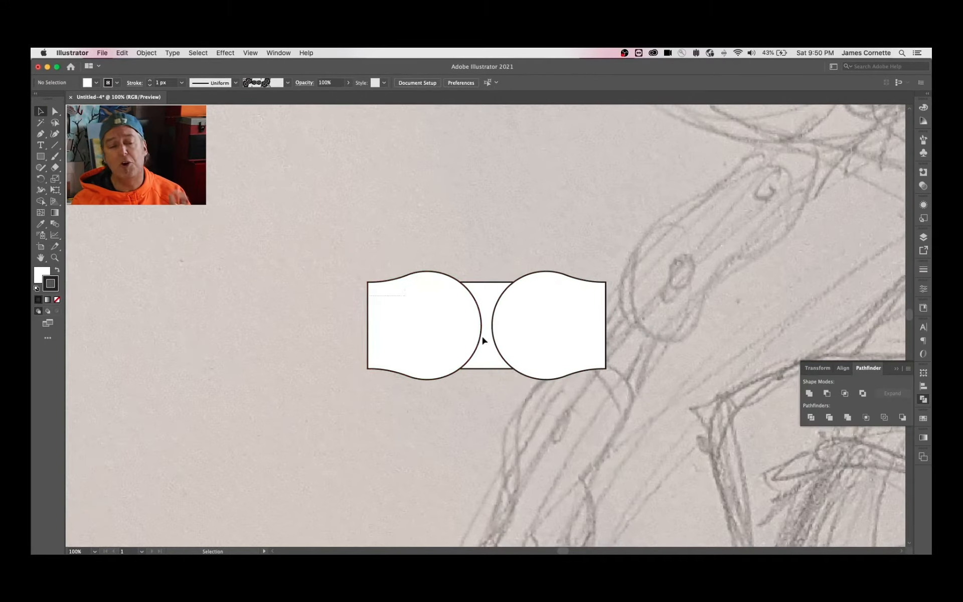
Send the inner bar and both link pieces to the back so the pin circles sit on top
{"action": "left_click", "coordinate": [483, 340]}
{"action": "left_click", "coordinate": [525, 279], "text": "shift"}
{"action": "left_click", "coordinate": [434, 282], "text": "shift"}
{"action": "key", "text": "super+shift+["}
{"action": "left_click", "coordinate": [442, 218]}
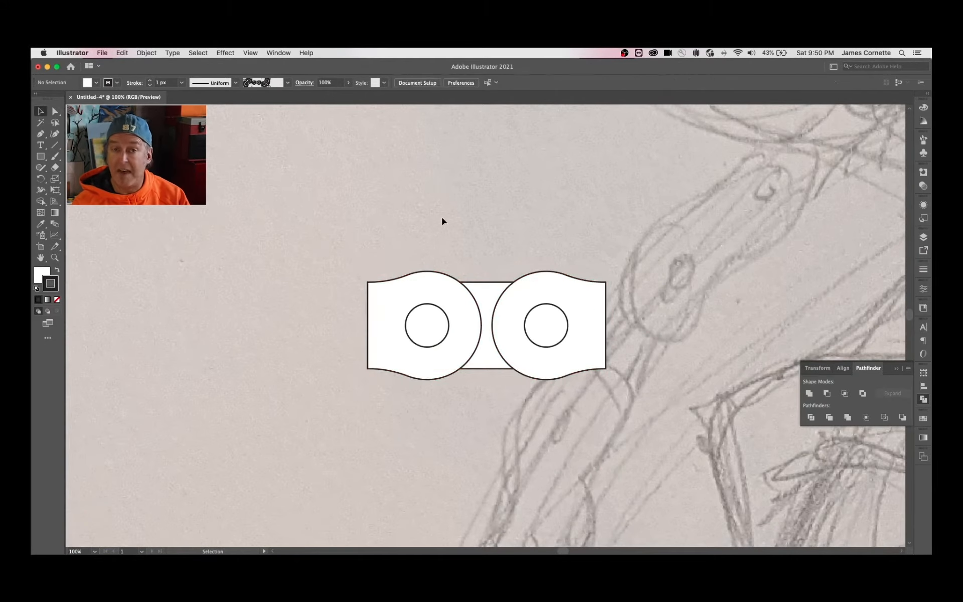
Swap fill and stroke on all the chain artwork and increase the white stroke weight to 6 px
{"action": "key", "text": "super+a"}
{"action": "key", "text": "super+F10"}
{"action": "left_click", "coordinate": [56, 270]}
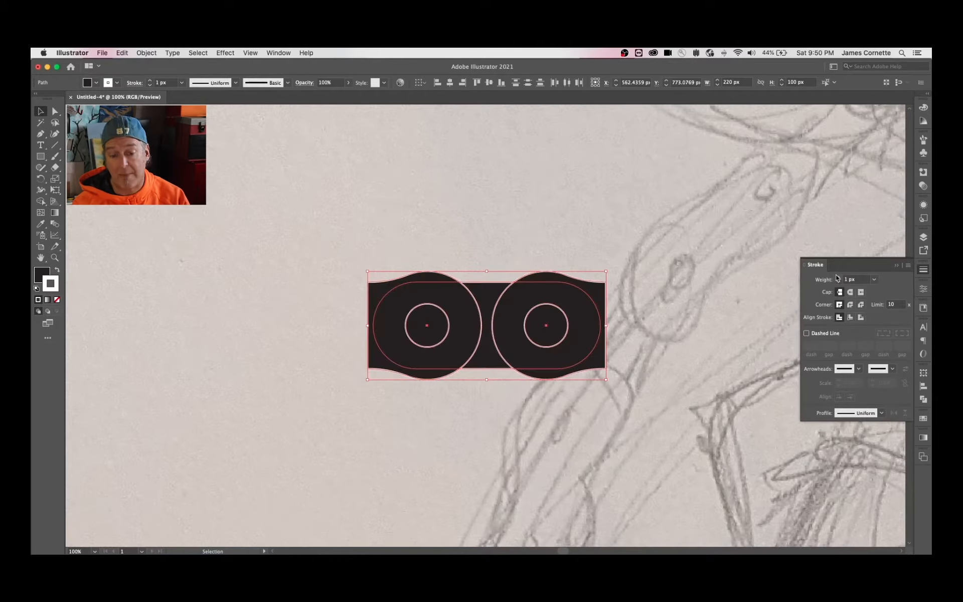
{"action": "left_click", "coordinate": [839, 277]}
{"action": "left_click", "coordinate": [838, 277]}
{"action": "left_click", "coordinate": [839, 277]}
{"action": "left_click", "coordinate": [839, 277]}
{"action": "left_click", "coordinate": [839, 277]}
Convert the chain's strokes to outlines and trim the overlapping shapes with Pathfinder
{"action": "left_click", "coordinate": [146, 53]}
{"action": "left_click", "coordinate": [261, 283]}
{"action": "left_click", "coordinate": [924, 399]}
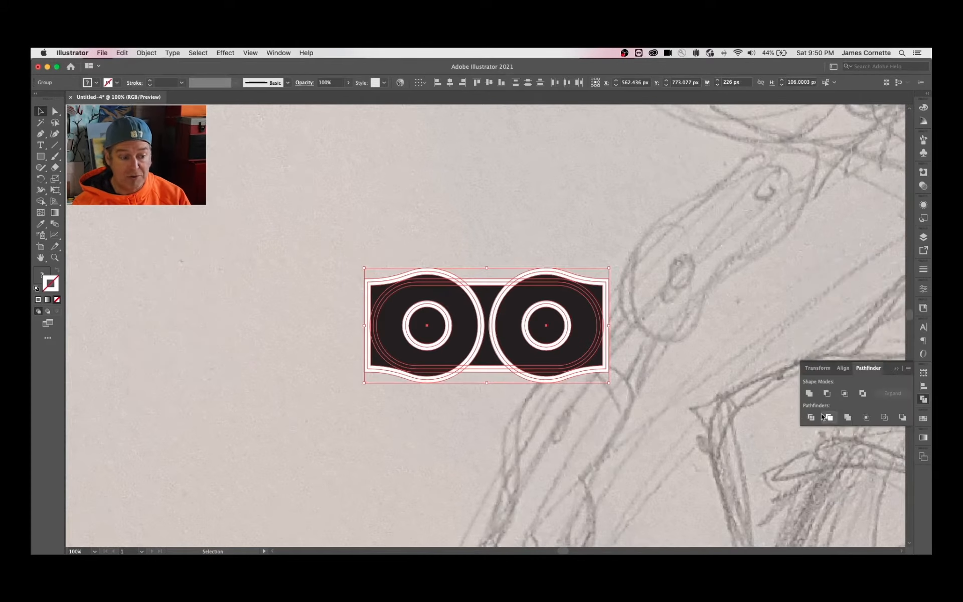
{"action": "left_click", "coordinate": [830, 417]}
Cut out the black chain pieces, delete the remaining white shapes, then paste the black pieces back in front and group them
{"action": "key", "text": "a"}
{"action": "left_click", "coordinate": [461, 250]}
{"action": "left_click", "coordinate": [484, 316]}
{"action": "left_click", "coordinate": [512, 320], "text": "shift"}
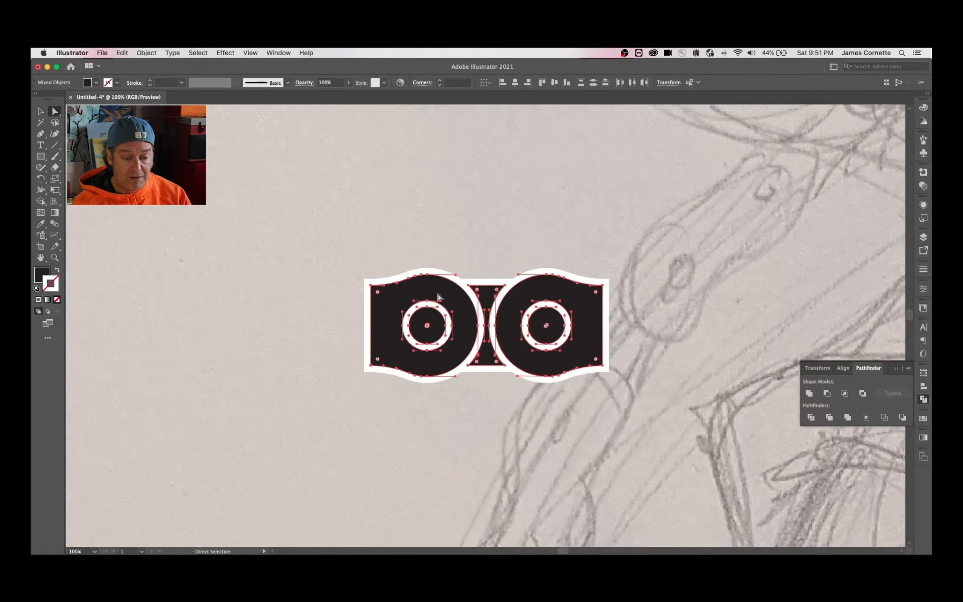
{"action": "key", "text": "super+x"}
{"action": "left_click_drag", "start_coordinate": [318, 212], "coordinate": [617, 394]}
{"action": "key", "text": "BackSpace"}
{"action": "key", "text": "super+f"}
{"action": "key", "text": "super+g"}
Set the chain group's fill color to pure black (000000)
{"action": "double_click", "coordinate": [44, 275]}
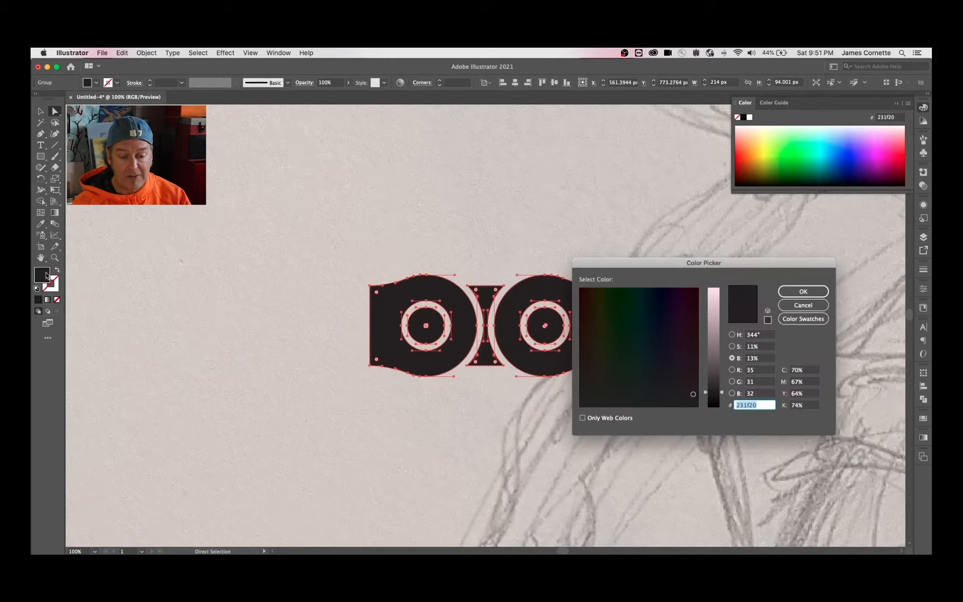
{"action": "left_click_drag", "start_coordinate": [713, 392], "coordinate": [716, 415]}
{"action": "left_click", "coordinate": [803, 293]}
Add the chain group to the brush library as a new Pattern Brush
{"action": "key", "text": "v"}
{"action": "key", "text": "super+minus"}
{"action": "key", "text": "super+minus"}
{"action": "key", "text": "super+minus"}
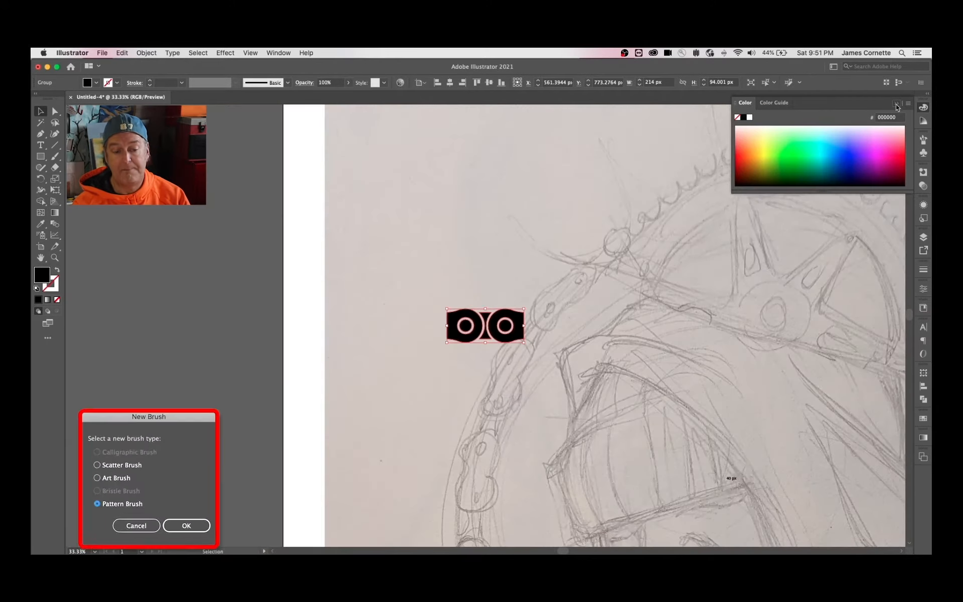
{"action": "left_click", "coordinate": [897, 105]}
{"action": "left_click", "coordinate": [924, 140]}
{"action": "left_click_drag", "start_coordinate": [516, 334], "coordinate": [863, 299]}
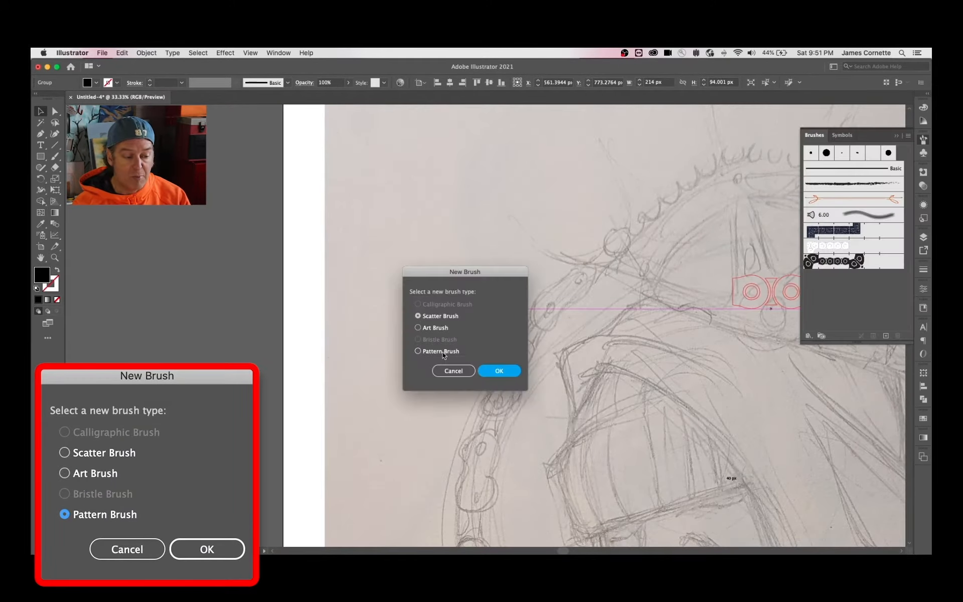
{"action": "left_click", "coordinate": [440, 351]}
{"action": "left_click", "coordinate": [499, 371]}
Check the outer corner tile choices and accept the options for Pattern Brush 3
{"action": "left_click", "coordinate": [317, 227]}
{"action": "left_click", "coordinate": [259, 263]}
{"action": "left_click", "coordinate": [317, 226]}
{"action": "left_click", "coordinate": [254, 283]}
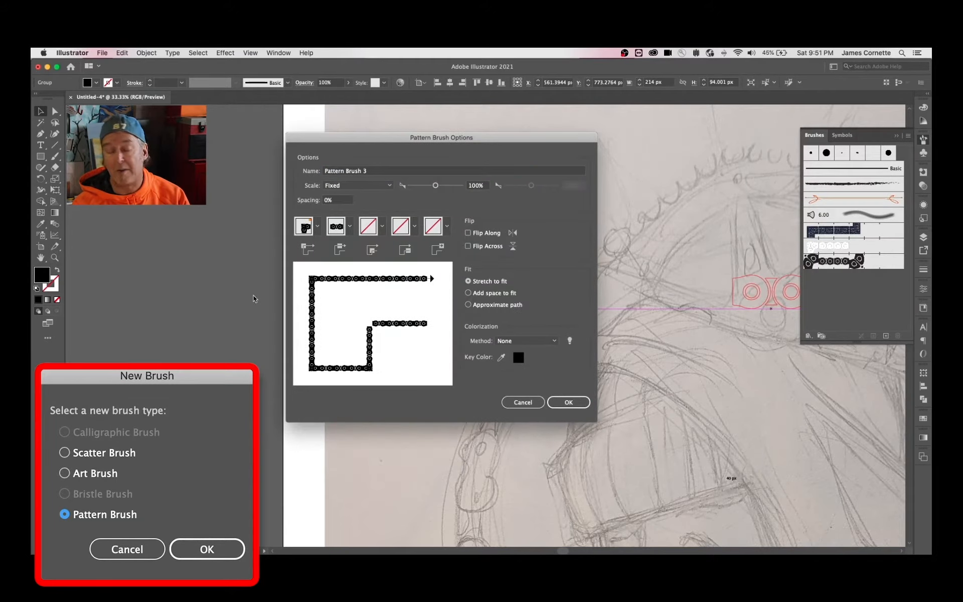
{"action": "key", "text": "Return"}
{"action": "key", "text": "super+minus"}
{"action": "key", "text": "super+minus"}
{"action": "key", "text": "super+minus"}
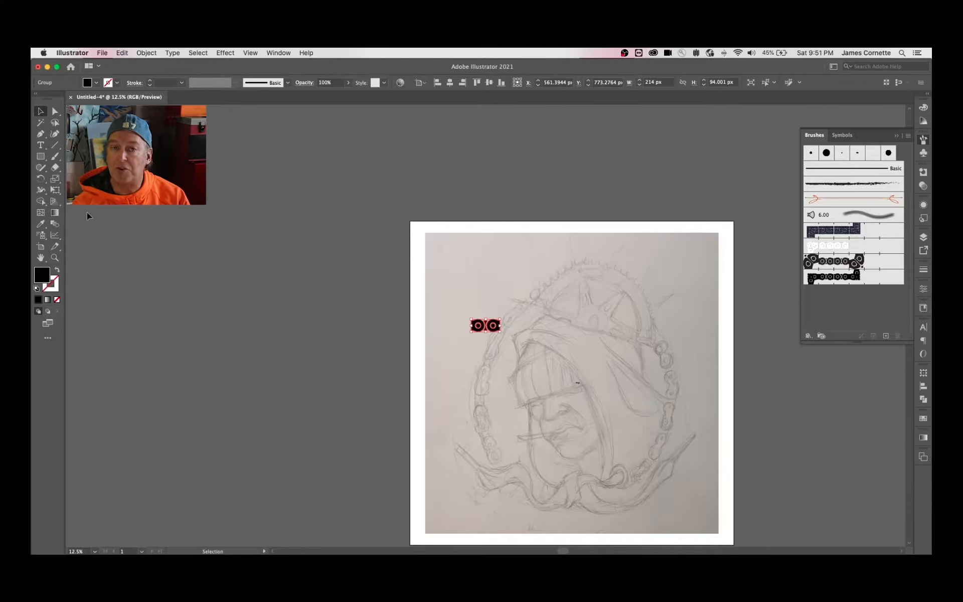
Draw a circle about 1513 px wide over the sketch, apply the new chain pattern brush and remove its fill
{"action": "left_click", "coordinate": [46, 158]}
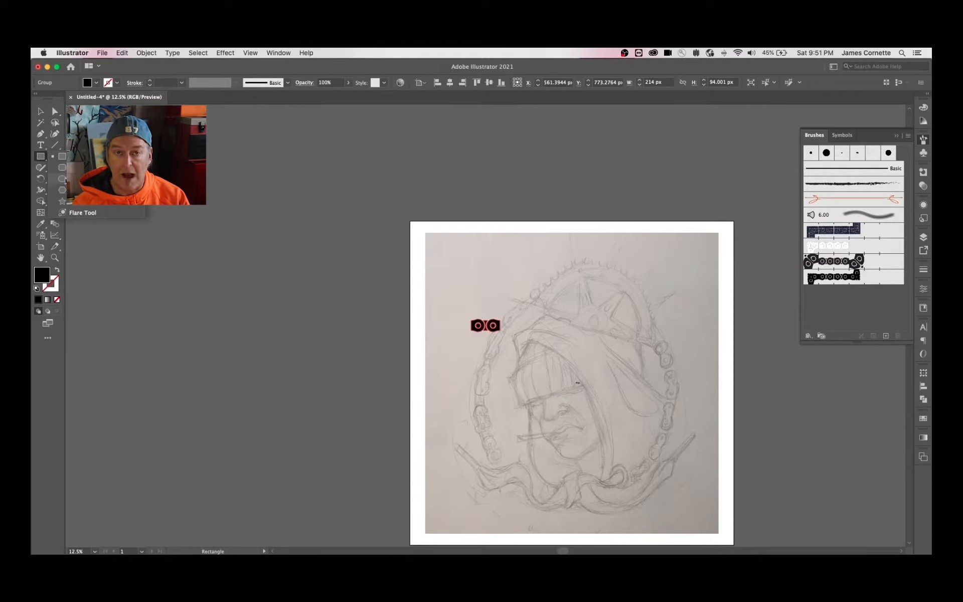
{"action": "left_click", "coordinate": [64, 179]}
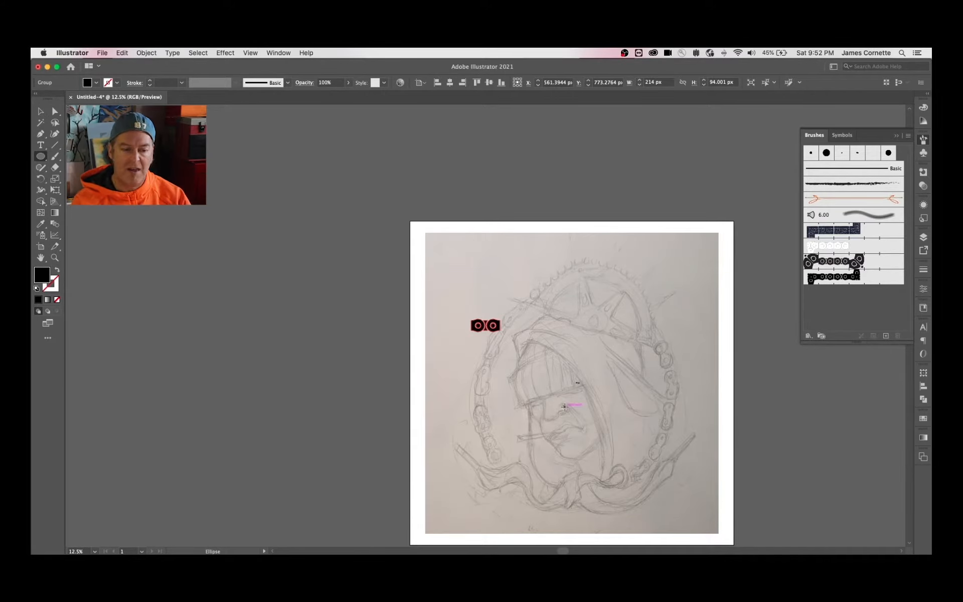
{"action": "left_click_drag", "start_coordinate": [565, 407], "coordinate": [667, 476]}
{"action": "left_click", "coordinate": [836, 276]}
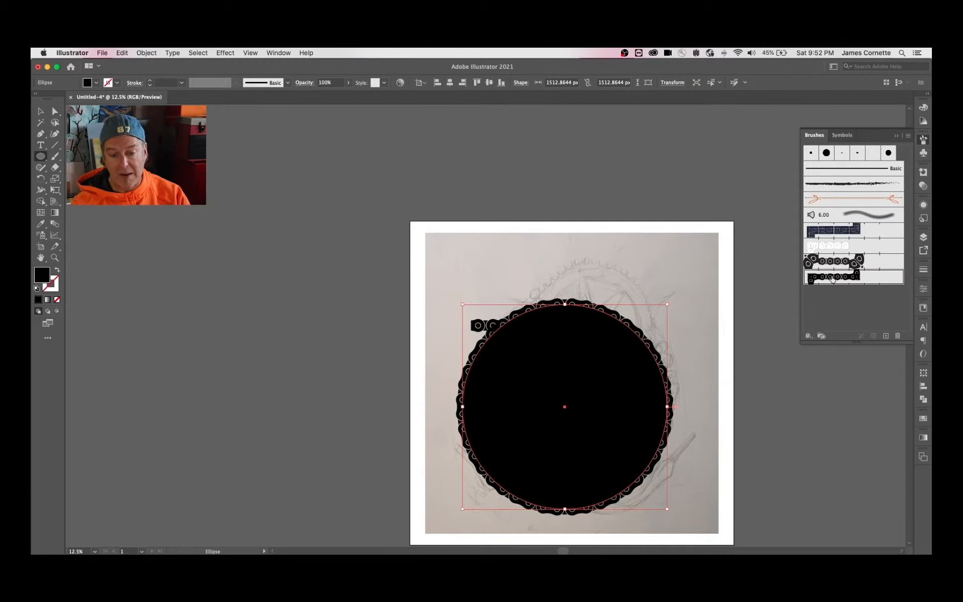
{"action": "left_click", "coordinate": [57, 300]}
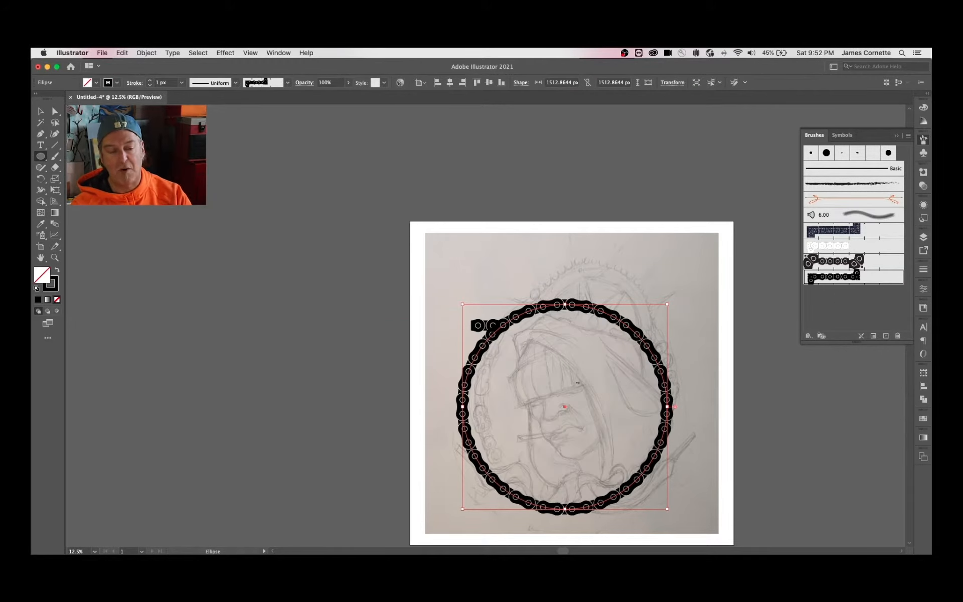
Delete the leftover original chain tile beside the chain circle
{"action": "left_click", "coordinate": [40, 112]}
{"action": "key", "text": "super+0"}
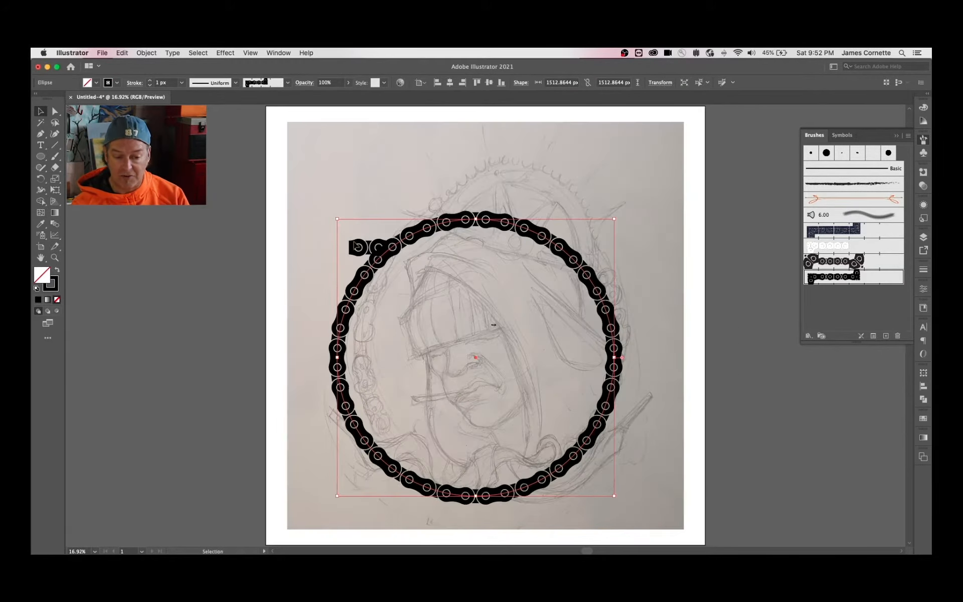
{"action": "left_click", "coordinate": [359, 245]}
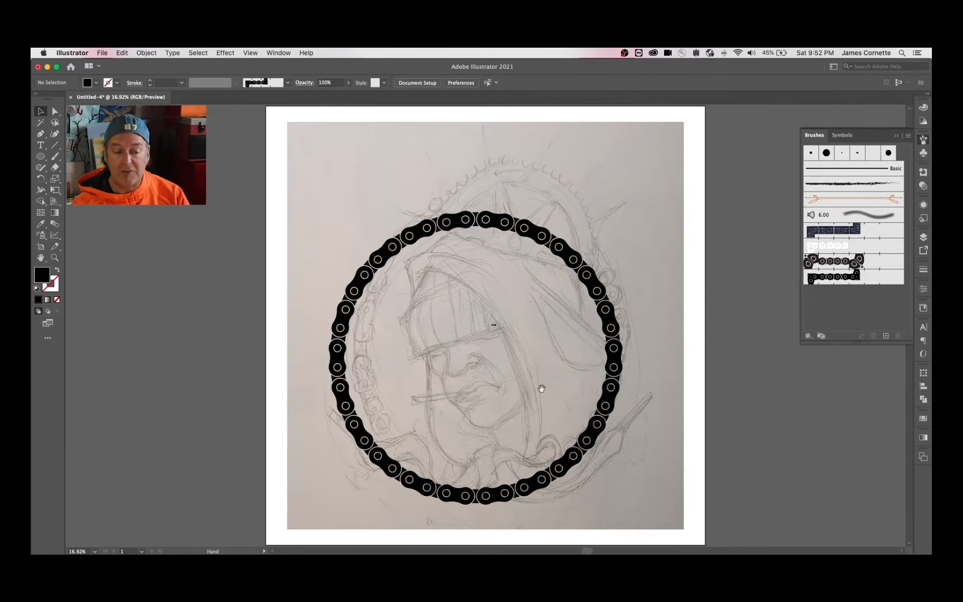
{"action": "left_click_drag", "start_coordinate": [541, 388], "coordinate": [491, 324]}
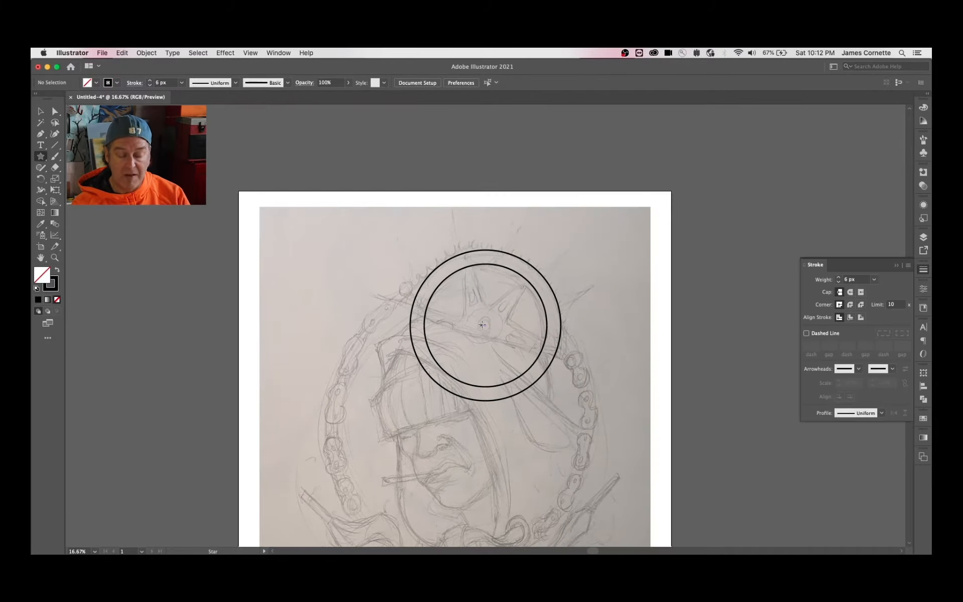
Create a many-pointed star centred on the two sprocket circles and scale it down to form teeth around the outer circle
{"action": "key", "text": "super+equal"}
{"action": "left_click", "coordinate": [485, 324]}
{"action": "key", "text": "Return"}
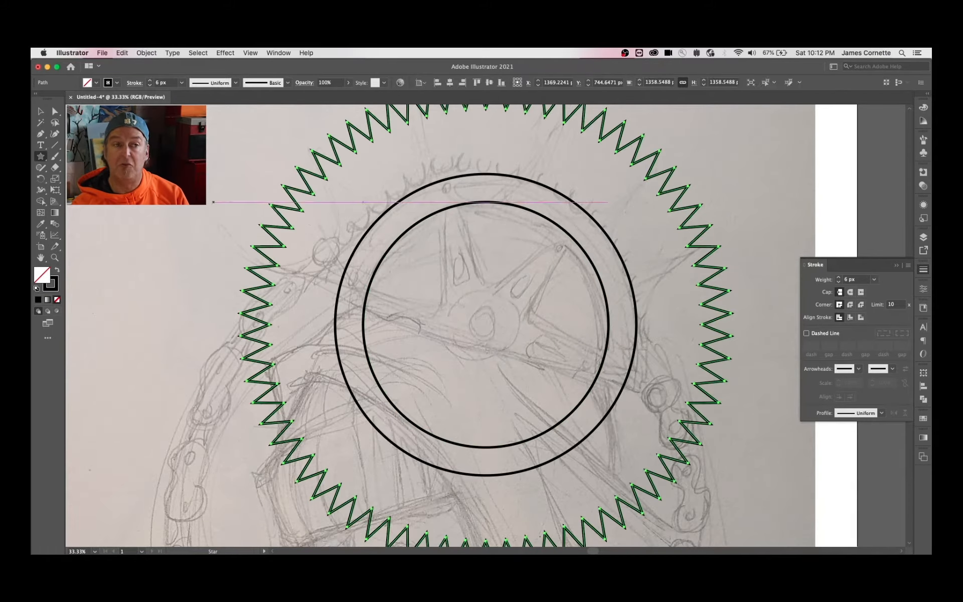
{"action": "key", "text": "super+minus"}
{"action": "key", "text": "v"}
{"action": "left_click_drag", "start_coordinate": [609, 204], "coordinate": [573, 237]}
{"action": "key", "text": "super+equal"}
{"action": "left_click", "coordinate": [433, 273]}
Enlarge a copy of the outer 835 px circle to about 970 px so it crosses the star's tips
{"action": "key", "text": "super+a"}
{"action": "left_click", "coordinate": [592, 218]}
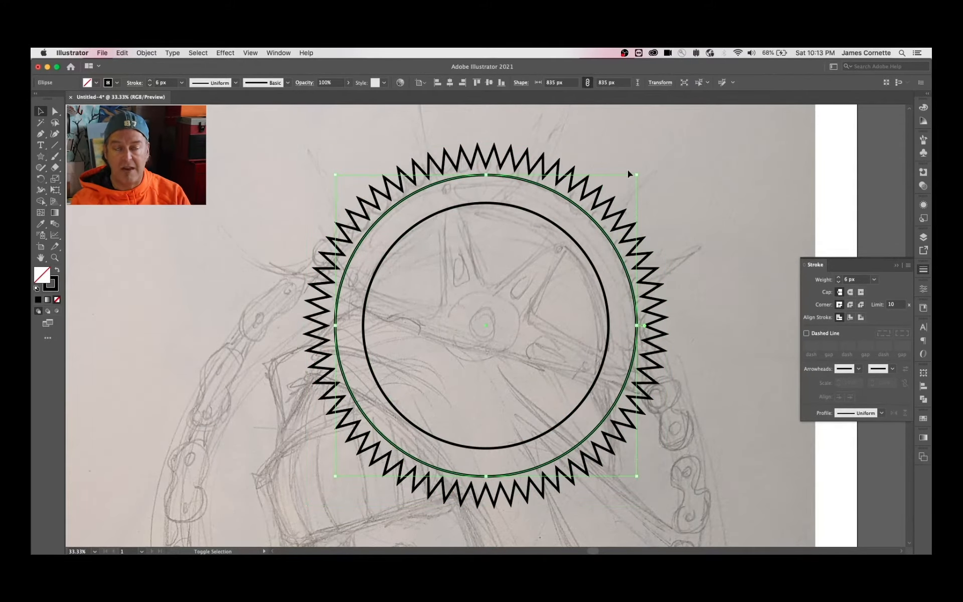
{"action": "left_click_drag", "start_coordinate": [636, 174], "coordinate": [696, 153]}
{"action": "key", "text": "super+z"}
{"action": "left_click", "coordinate": [607, 82]}
{"action": "key", "text": "Up"}
{"action": "key", "text": "Up"}
{"action": "key", "text": "Up"}
{"action": "key", "text": "Up"}
{"action": "key", "text": "Up"}
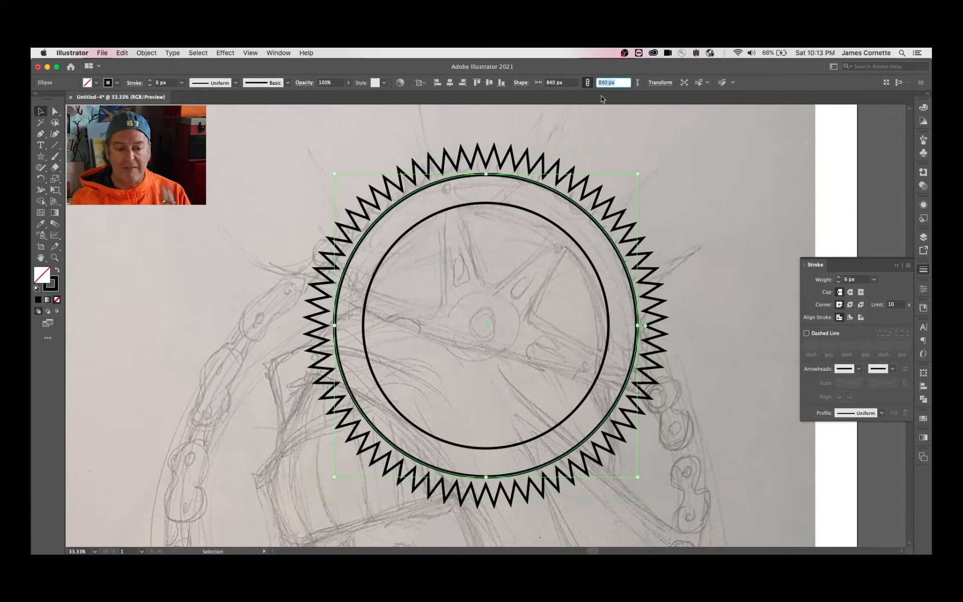
{"action": "key", "text": "shift+Up"}
{"action": "key", "text": "shift+Up"}
{"action": "key", "text": "shift+Up"}
{"action": "key", "text": "shift+Up"}
{"action": "key", "text": "shift+Up"}
{"action": "key", "text": "shift+Up"}
{"action": "key", "text": "shift+Up"}
{"action": "key", "text": "shift+Up"}
{"action": "key", "text": "shift+Up"}
{"action": "key", "text": "shift+Up"}
{"action": "key", "text": "shift+Up"}
{"action": "key", "text": "shift+Up"}
{"action": "key", "text": "shift+Up"}
Select the star-shaped teeth with the Pathfinder operations at hand for trimming their tips
{"action": "left_click", "coordinate": [588, 185], "text": "shift"}
{"action": "left_click", "coordinate": [923, 399]}
{"action": "left_click", "coordinate": [692, 301]}
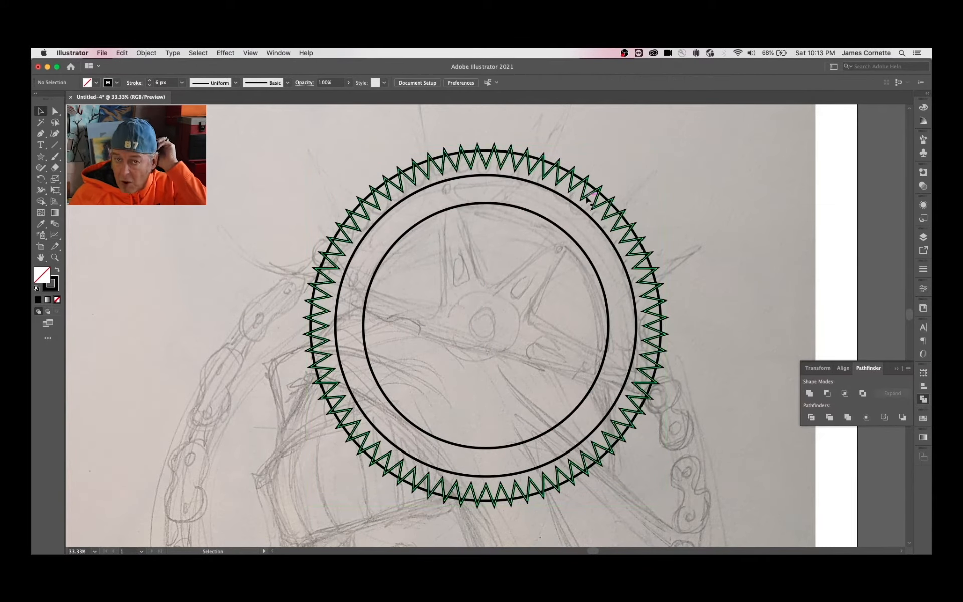
{"action": "left_click", "coordinate": [590, 200]}
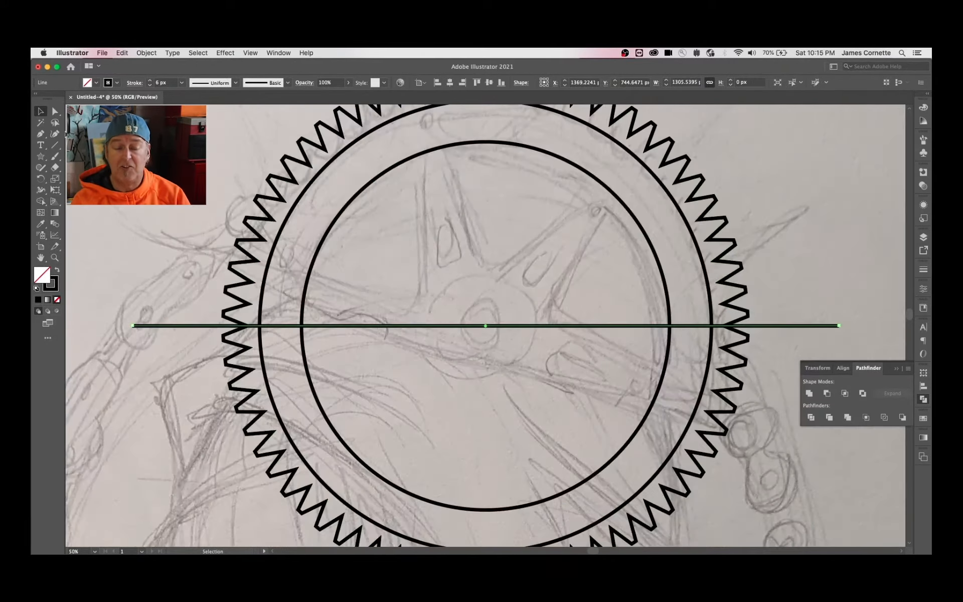
Draw a circle at the sprocket's centre and set its size to 100 px
{"action": "left_click_drag", "start_coordinate": [40, 156], "coordinate": [80, 179]}
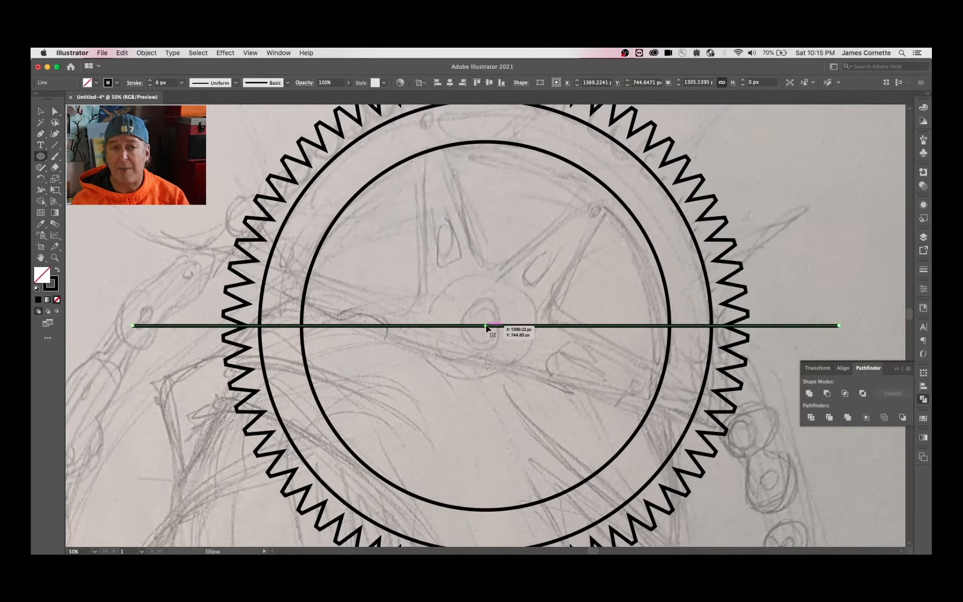
{"action": "left_click_drag", "start_coordinate": [486, 326], "coordinate": [513, 353]}
{"action": "left_click", "coordinate": [609, 83]}
{"action": "type", "text": "100"}
{"action": "key", "text": "Return"}
Try the centre circle at 400 px and at 300 px
{"action": "type", "text": "4"}
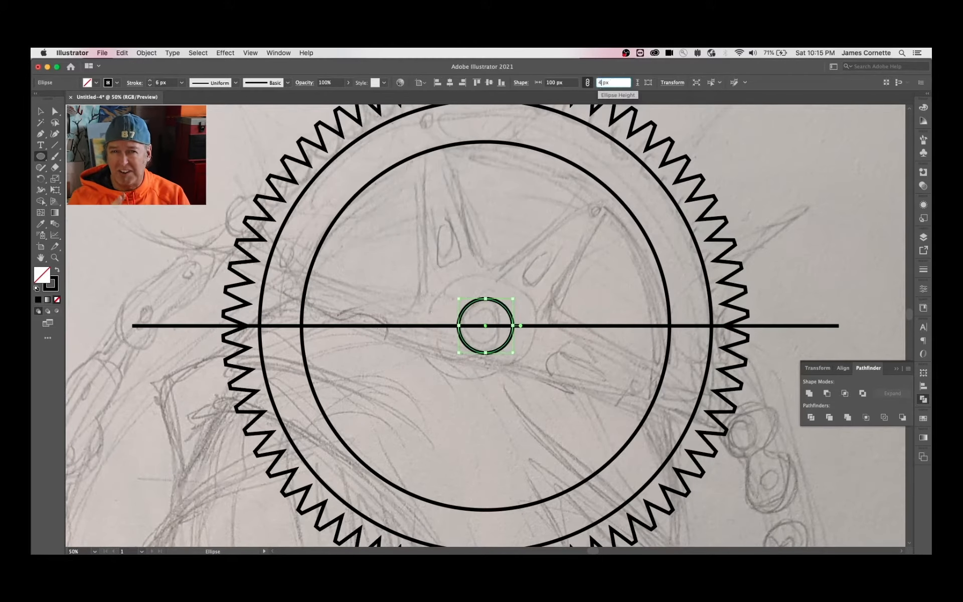
{"action": "type", "text": "00"}
{"action": "key", "text": "Return"}
{"action": "type", "text": "300"}
{"action": "key", "text": "Return"}
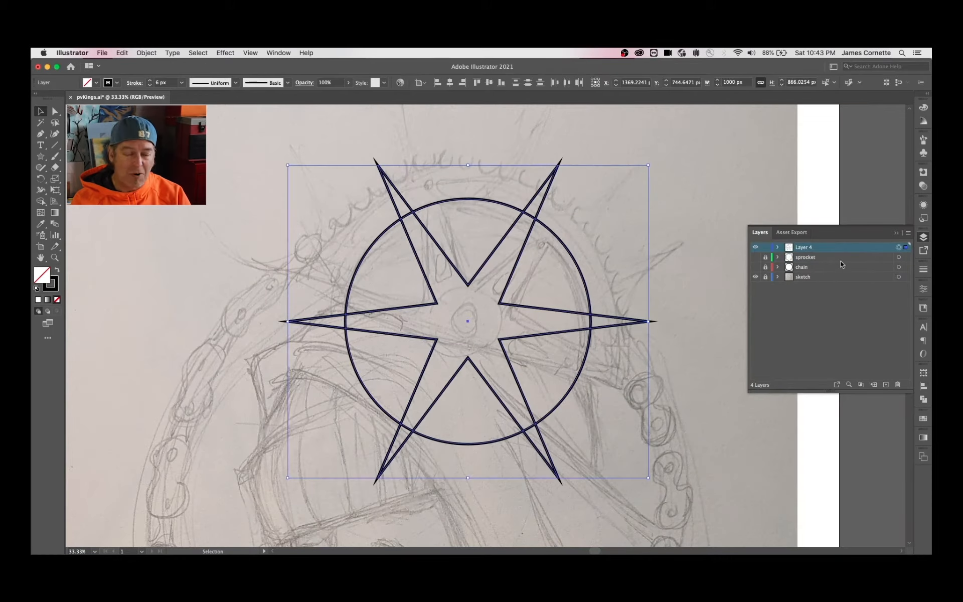
Cut the six-pointed star out of the circle with Pathfinder and round the corners of the six remaining wedges
{"action": "left_click", "coordinate": [924, 399]}
{"action": "left_click", "coordinate": [552, 187]}
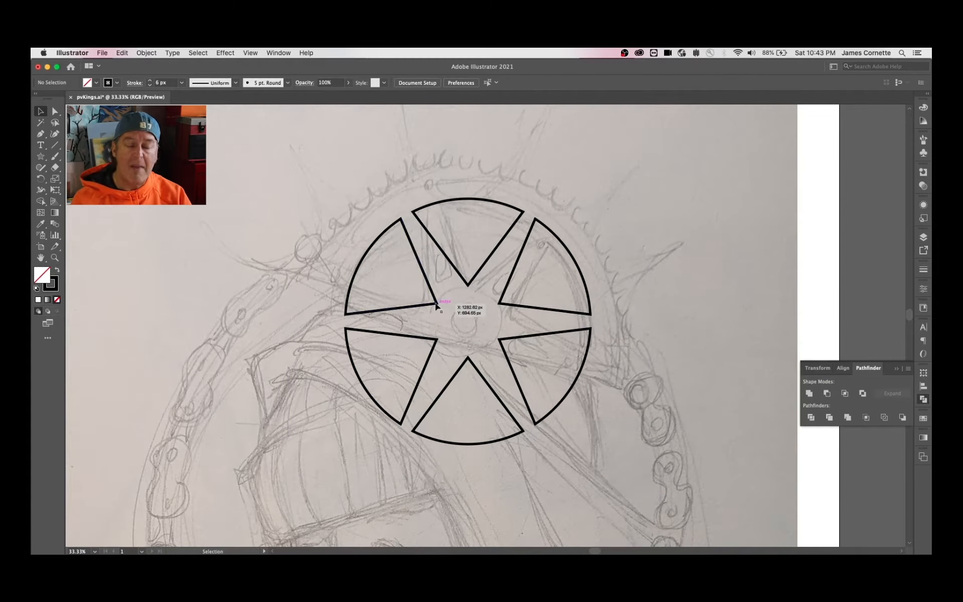
{"action": "key", "text": "a"}
{"action": "left_click_drag", "start_coordinate": [346, 205], "coordinate": [441, 312]}
{"action": "key", "text": "super+a"}
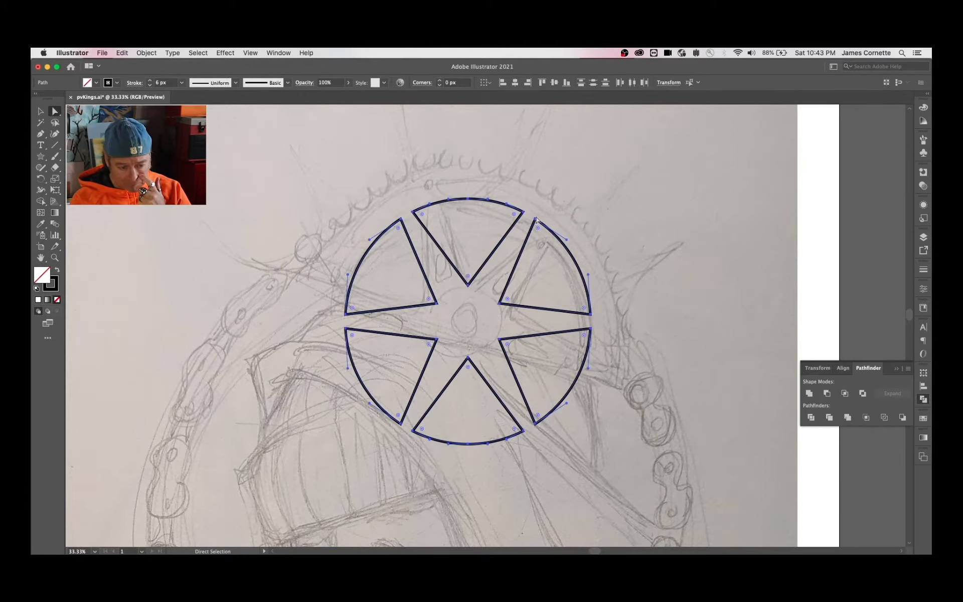
{"action": "left_click_drag", "start_coordinate": [536, 219], "coordinate": [543, 234]}
{"action": "key", "text": "super+shift+a"}
Bring the wedges onto the shown sprocket layer and delete the old inner circle behind them
{"action": "left_click", "coordinate": [924, 237]}
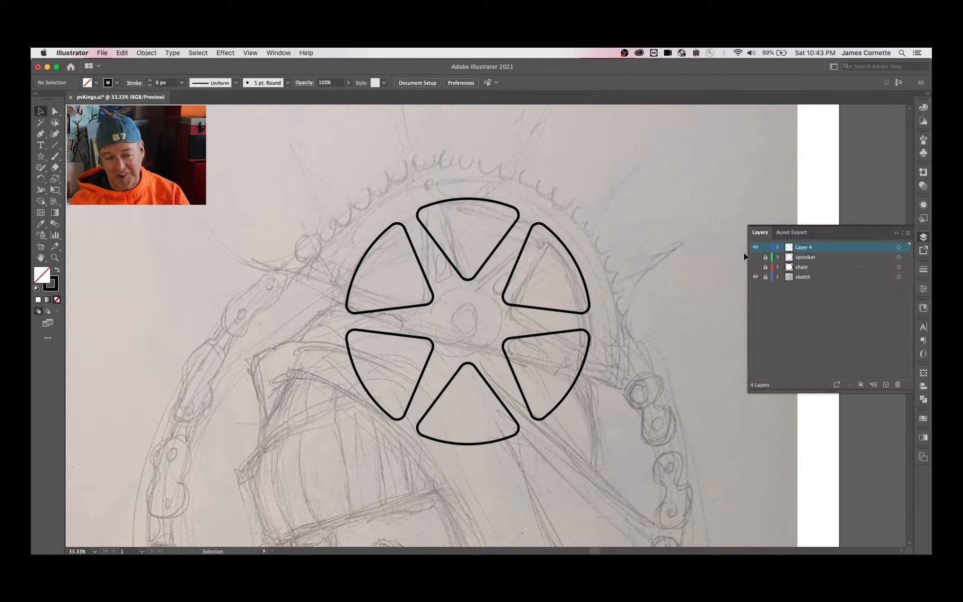
{"action": "left_click", "coordinate": [756, 257]}
{"action": "left_click", "coordinate": [408, 214]}
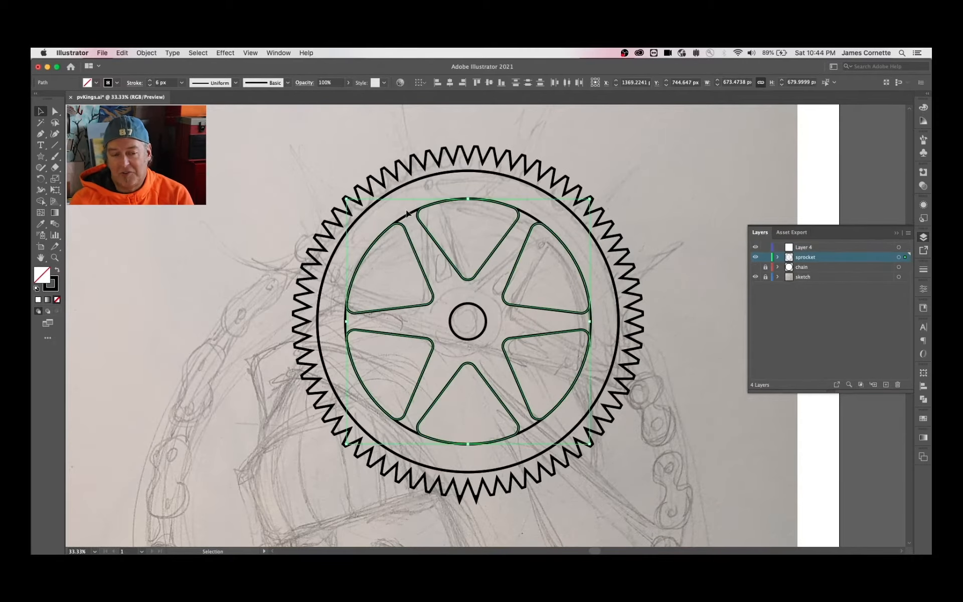
{"action": "key", "text": "Delete"}
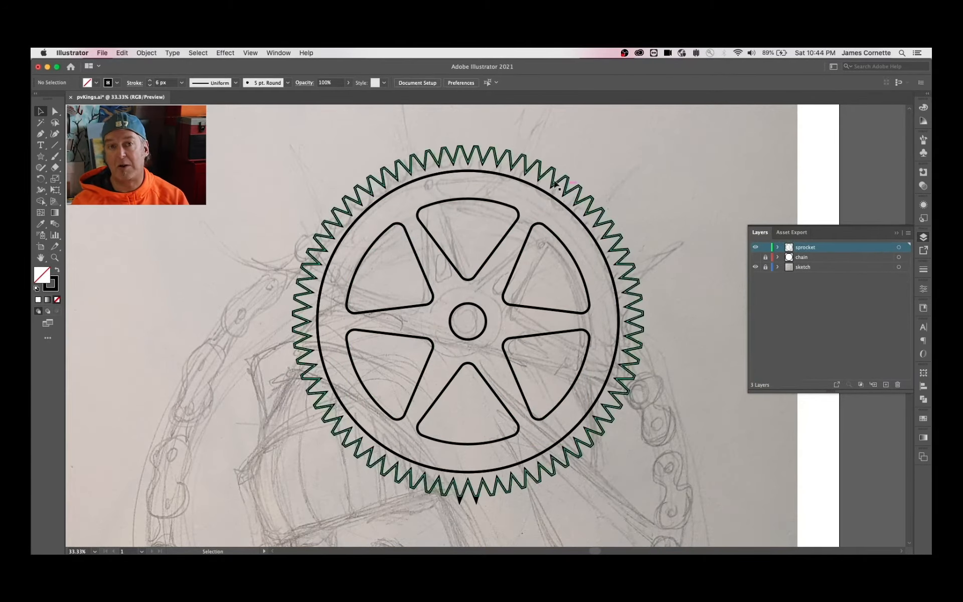
{"action": "left_click", "coordinate": [262, 195]}
Centre a 28 px bolt hole above the hub on the outer ring and apply a Rotate transformation to it
{"action": "left_click", "coordinate": [475, 309]}
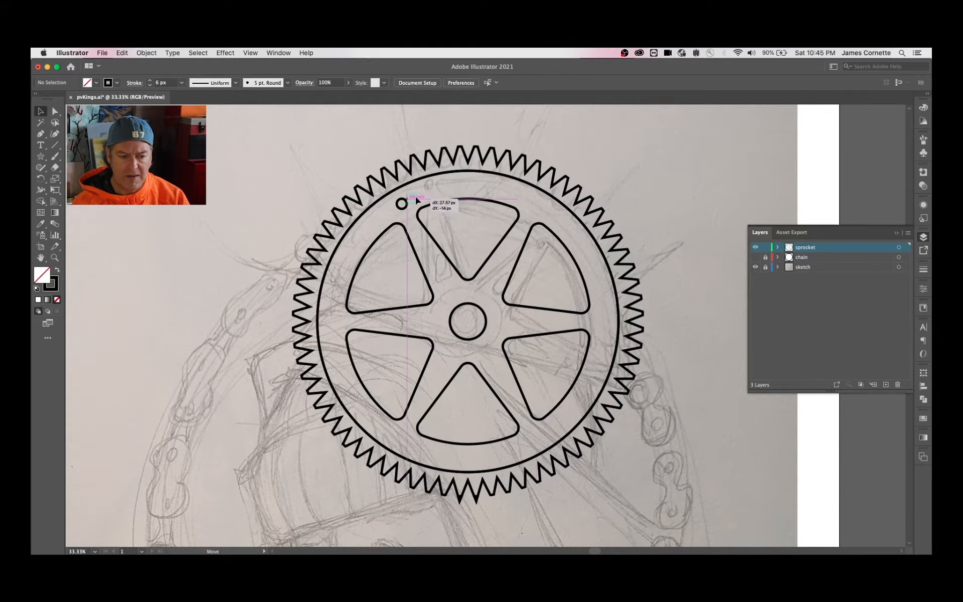
{"action": "left_click_drag", "start_coordinate": [470, 188], "coordinate": [470, 187]}
{"action": "left_click", "coordinate": [147, 53]}
{"action": "mouse_move", "coordinate": [161, 60]}
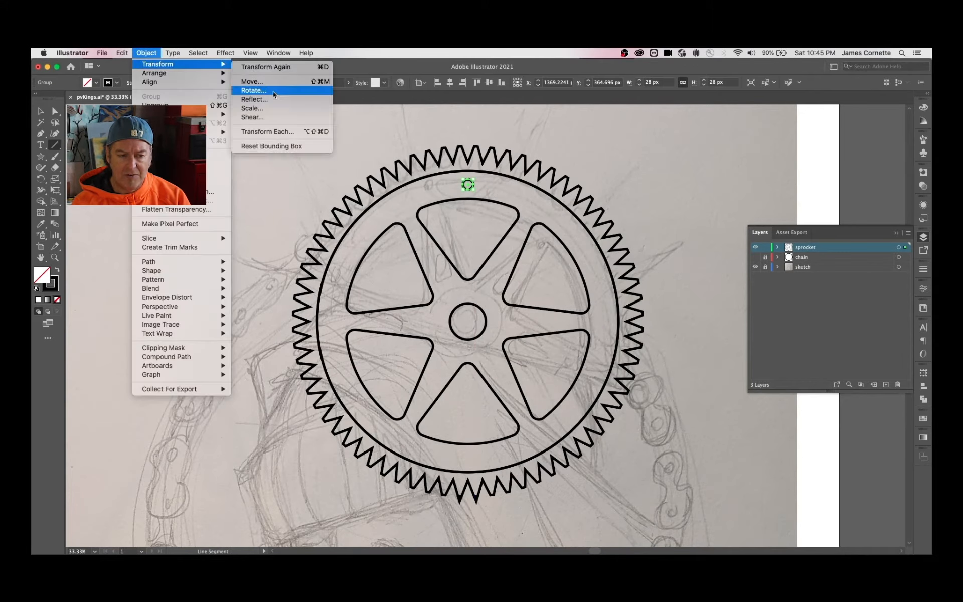
{"action": "left_click", "coordinate": [251, 92]}
{"action": "left_click", "coordinate": [481, 345]}
{"action": "left_click", "coordinate": [41, 111]}
{"action": "key", "text": "super+shift+a"}
Place bolt holes on the outer ring at the ends of the upper-left and left spokes
{"action": "left_click_drag", "start_coordinate": [470, 186], "coordinate": [403, 205]}
{"action": "left_click_drag", "start_coordinate": [403, 205], "coordinate": [338, 328]}
{"action": "key", "text": "super+shift+a"}
{"action": "left_click", "coordinate": [649, 179]}
Divide the six wedges and the ring circle with Pathfinder and combine them into one compound path
{"action": "left_click", "coordinate": [501, 243]}
{"action": "left_click", "coordinate": [433, 297], "text": "shift"}
{"action": "left_click", "coordinate": [432, 343], "text": "shift"}
{"action": "left_click", "coordinate": [452, 380], "text": "shift"}
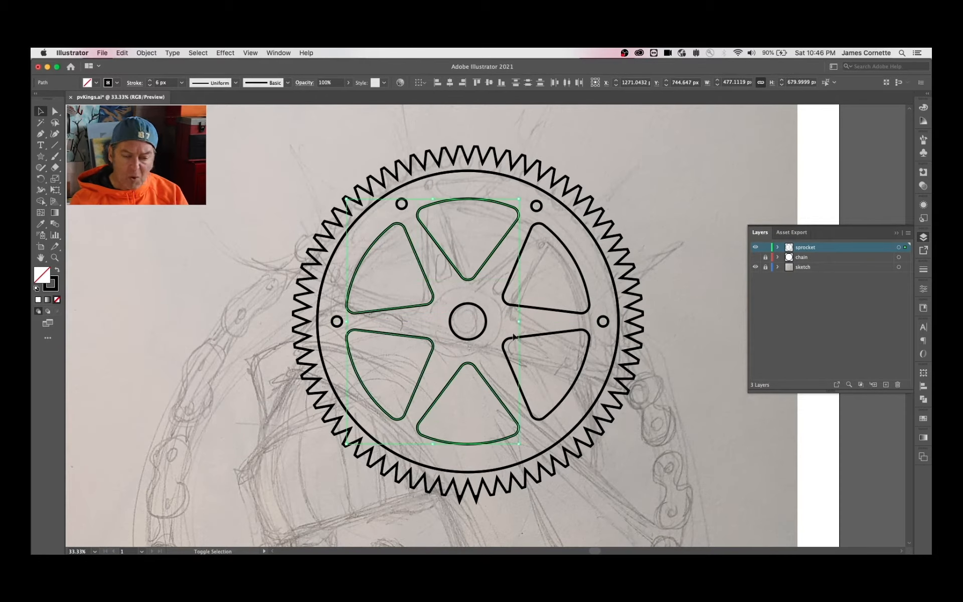
{"action": "left_click", "coordinate": [505, 350], "text": "shift"}
{"action": "left_click", "coordinate": [504, 297], "text": "shift"}
{"action": "left_click", "coordinate": [616, 296], "text": "shift"}
{"action": "left_click", "coordinate": [923, 399]}
{"action": "left_click", "coordinate": [810, 417]}
{"action": "key", "text": "super+8"}
Offset the sprocket's compound path by -28 px with miter joins
{"action": "left_click", "coordinate": [146, 53]}
{"action": "mouse_move", "coordinate": [151, 261]}
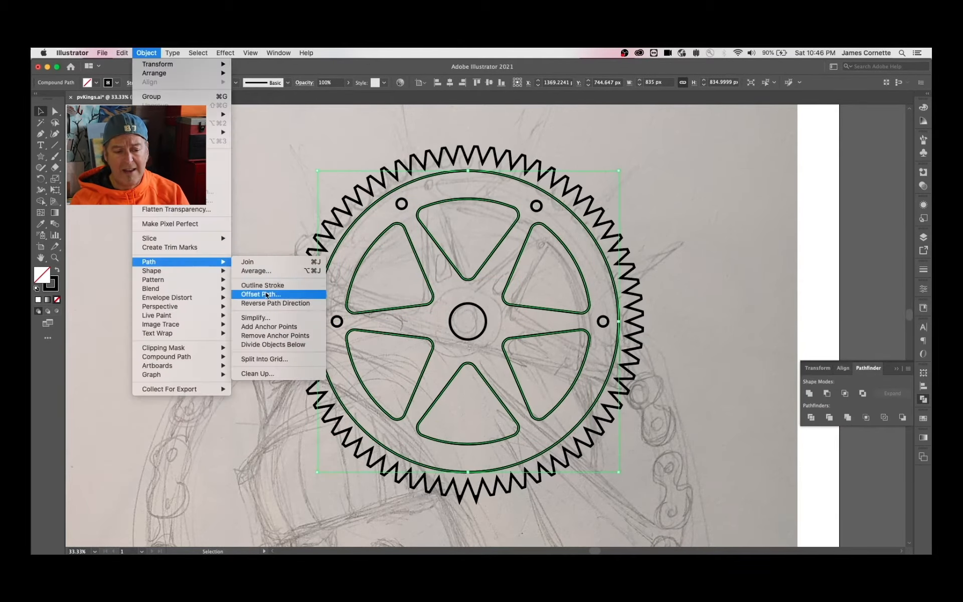
{"action": "left_click", "coordinate": [265, 294]}
{"action": "type", "text": "-2"}
{"action": "key", "text": "Tab"}
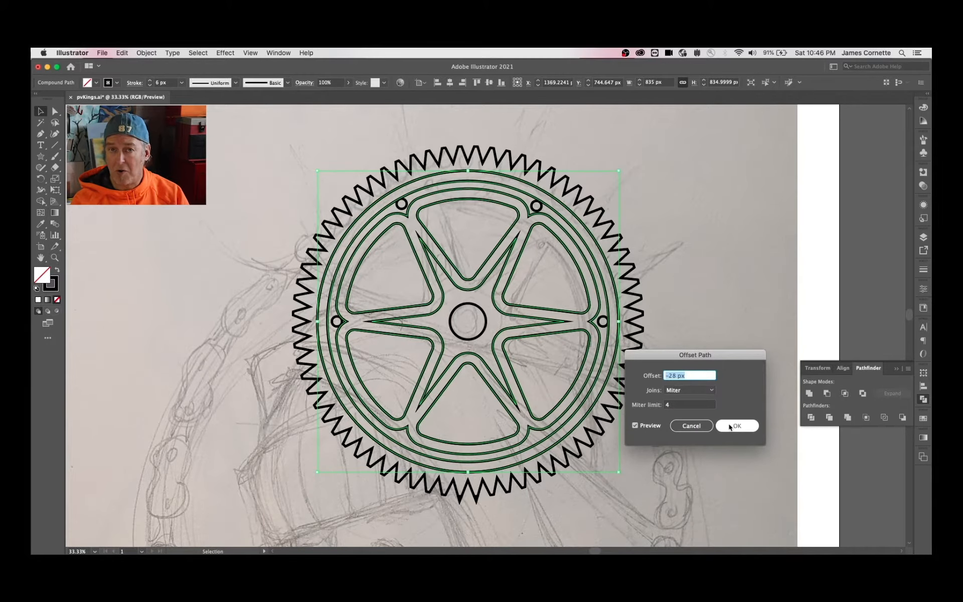
{"action": "left_click", "coordinate": [735, 425]}
Hide the sprocket layer so that only the offset artwork on Layer 4 shows over the sketch
{"action": "left_click", "coordinate": [923, 237]}
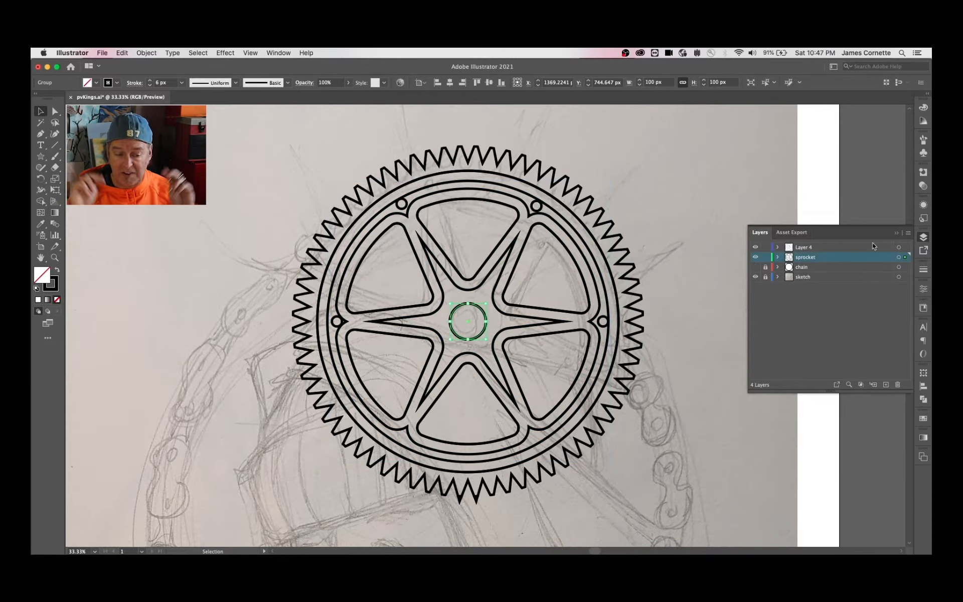
{"action": "left_click", "coordinate": [756, 257]}
{"action": "left_click", "coordinate": [755, 247]}
{"action": "left_click", "coordinate": [429, 201]}
{"action": "key", "text": "Delete"}
{"action": "key", "text": "super+z"}
Delete the outer ring outlines of the offset shape, keeping only its inner star and the hub circle
{"action": "key", "text": "a"}
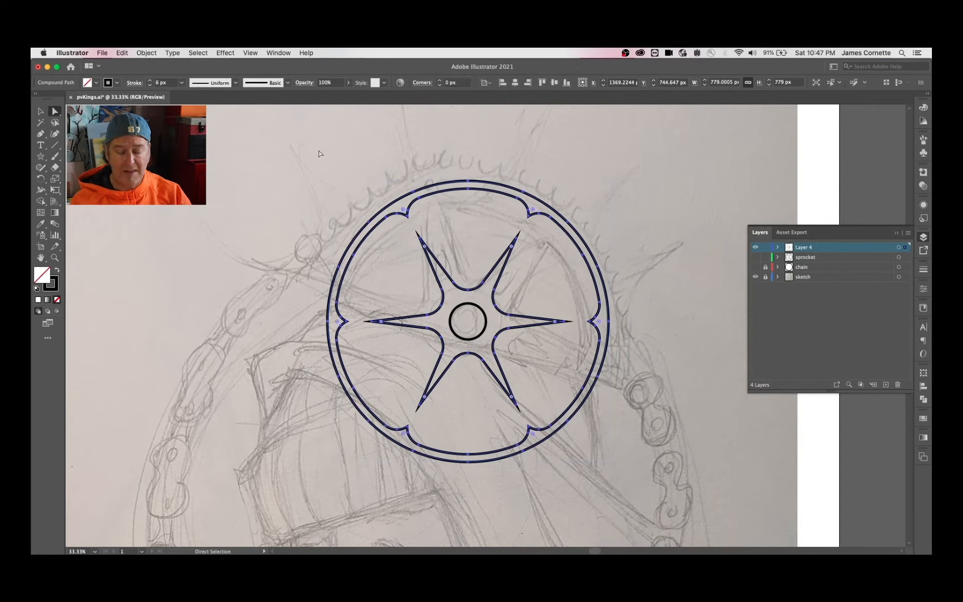
{"action": "left_click_drag", "start_coordinate": [321, 153], "coordinate": [382, 226]}
{"action": "key", "text": "Delete"}
{"action": "key", "text": "Delete"}
Enlarge the hub circle on Layer 4 to about 220 px
{"action": "left_click", "coordinate": [468, 321]}
{"action": "left_click", "coordinate": [656, 83]}
{"action": "key", "text": "shift+Up"}
{"action": "key", "text": "shift+Up"}
{"action": "key", "text": "shift+Up"}
{"action": "key", "text": "shift+Up"}
{"action": "key", "text": "shift+Up"}
{"action": "key", "text": "shift+Up"}
{"action": "key", "text": "shift+Up"}
{"action": "key", "text": "shift+Up"}
{"action": "key", "text": "shift+Up"}
{"action": "key", "text": "shift+Up"}
{"action": "key", "text": "shift+Up"}
{"action": "key", "text": "shift+Up"}
{"action": "left_click", "coordinate": [290, 183]}
{"action": "key", "text": "v"}
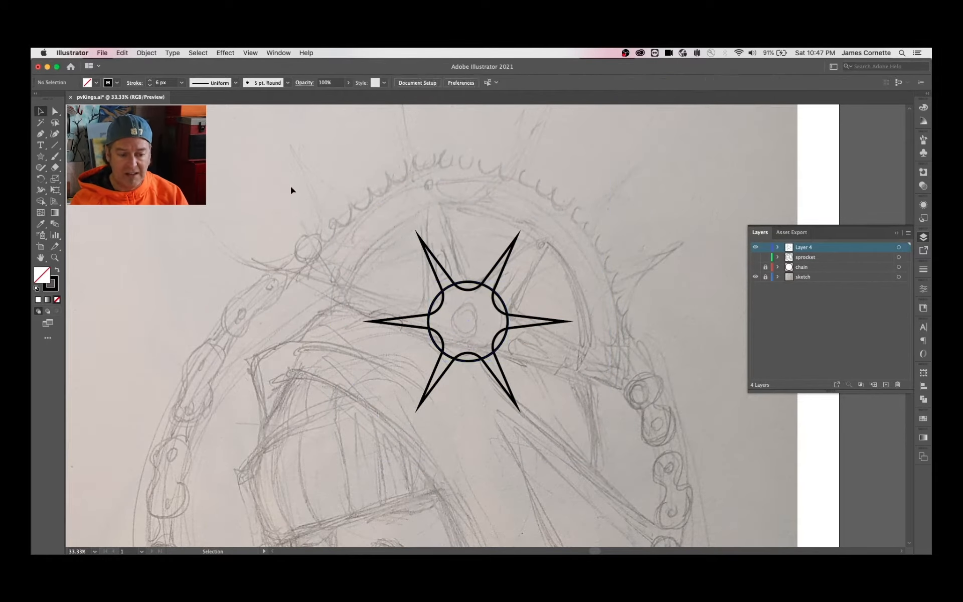
Divide the star and the enlarged hub circle with Pathfinder, then delete the six star points outside the circle
{"action": "left_click_drag", "start_coordinate": [290, 183], "coordinate": [502, 351]}
{"action": "left_click", "coordinate": [923, 399]}
{"action": "left_click", "coordinate": [810, 418]}
{"action": "left_click", "coordinate": [504, 255]}
{"action": "left_click", "coordinate": [433, 256], "text": "shift"}
{"action": "left_click", "coordinate": [401, 318], "text": "shift"}
{"action": "left_click", "coordinate": [433, 385], "text": "shift"}
{"action": "left_click", "coordinate": [504, 385], "text": "shift"}
{"action": "left_click", "coordinate": [534, 321], "text": "shift"}
{"action": "key", "text": "Delete"}
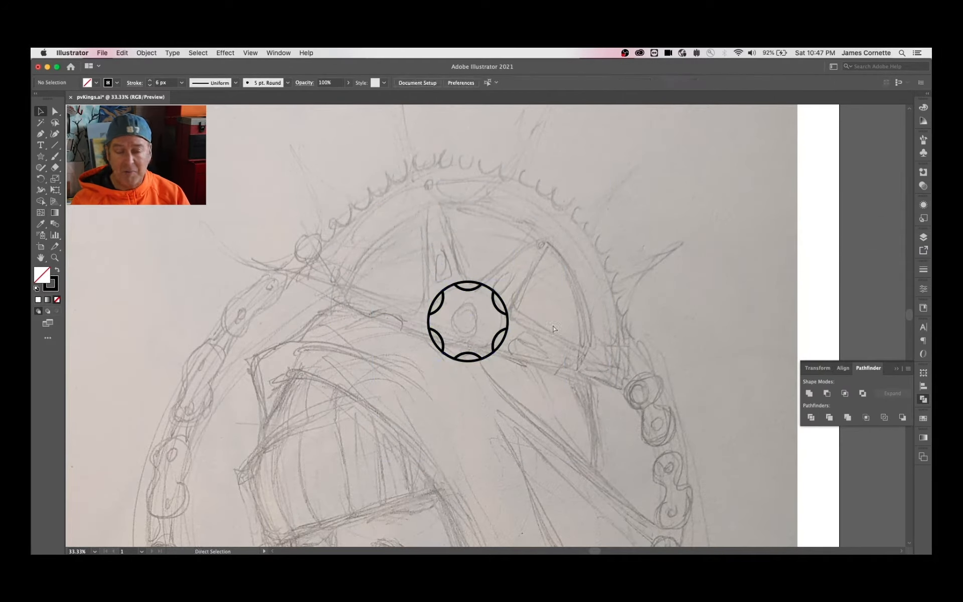
Delete the curved slivers around the hub circle's edge to shape a six-lobed gear
{"action": "left_click", "coordinate": [460, 289]}
{"action": "key", "text": "Delete"}
{"action": "left_click", "coordinate": [498, 301]}
{"action": "key", "text": "Delete"}
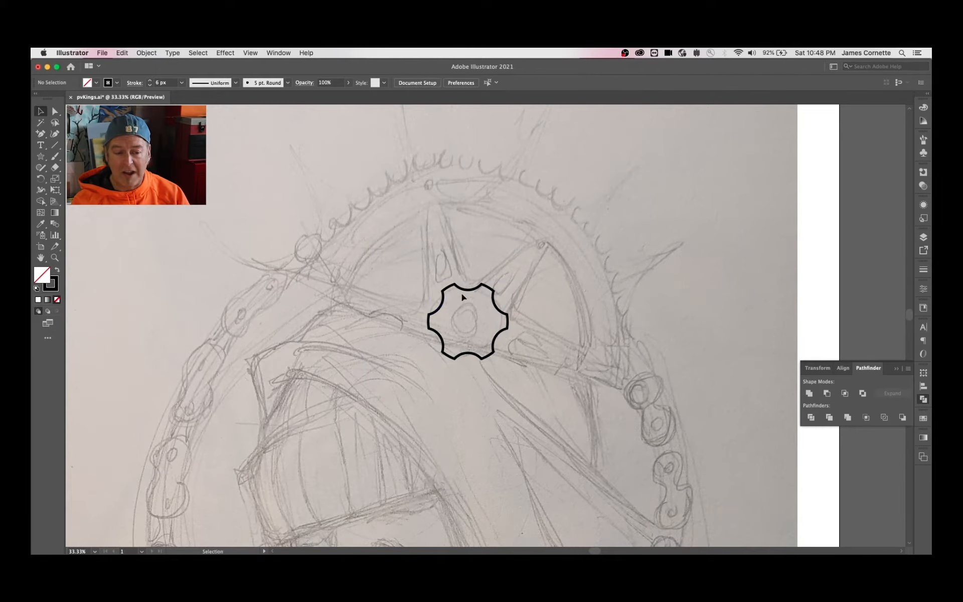
Undo the recent deletions to bring back the star's six detached points
{"action": "key", "text": "super+z"}
{"action": "key", "text": "super+z"}
{"action": "key", "text": "super+z"}
{"action": "key", "text": "super+z"}
{"action": "key", "text": "super+z"}
{"action": "key", "text": "a"}
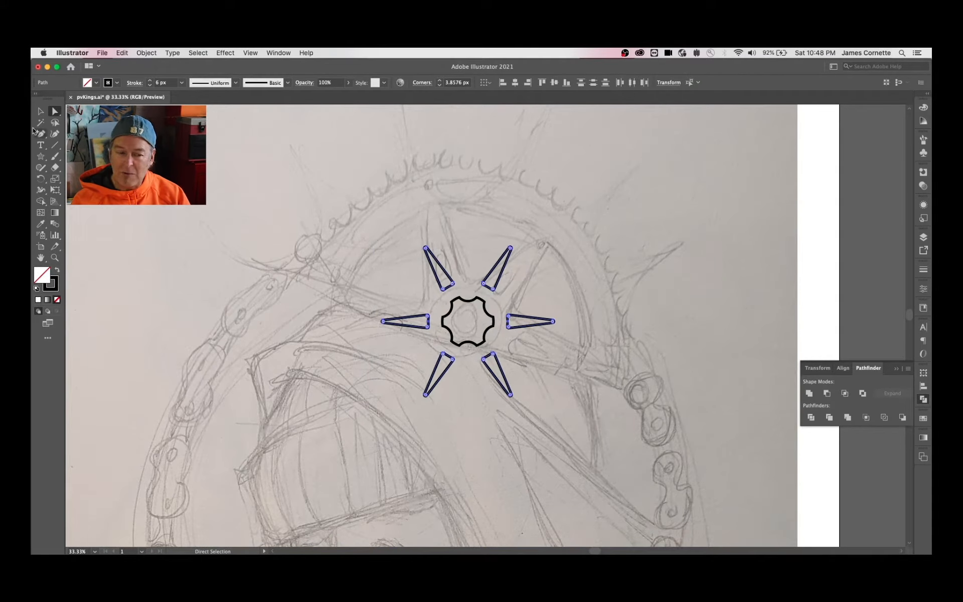
Show the sprocket layer again and delete the extra circle outline at the hub
{"action": "left_click", "coordinate": [41, 111]}
{"action": "key", "text": "super+shift+a"}
{"action": "left_click", "coordinate": [924, 237]}
{"action": "left_click", "coordinate": [756, 257]}
{"action": "left_click", "coordinate": [484, 311]}
{"action": "key", "text": "Delete"}
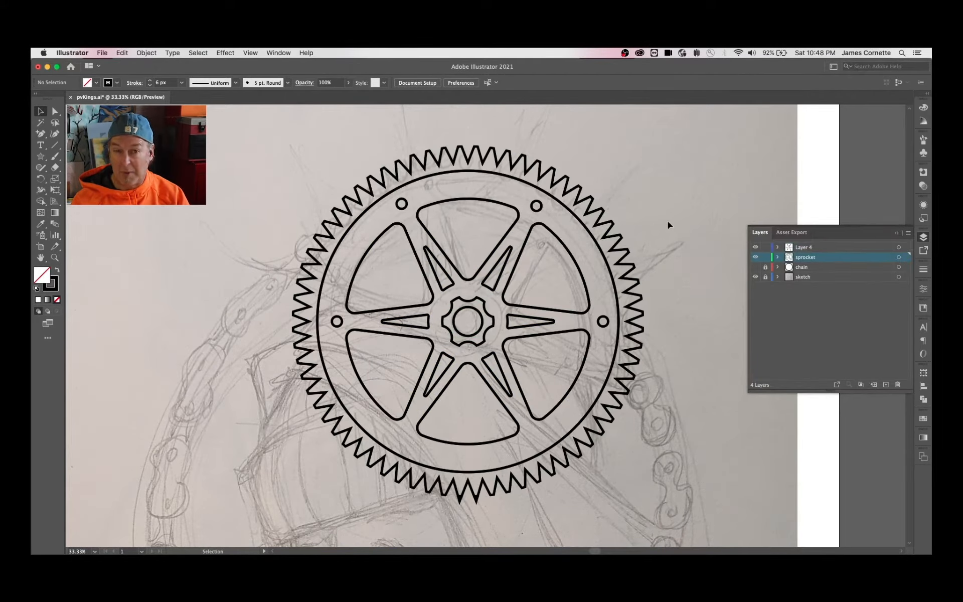
Draw a horizontal line through the sprocket's centre across its full width
{"action": "left_click", "coordinate": [601, 195]}
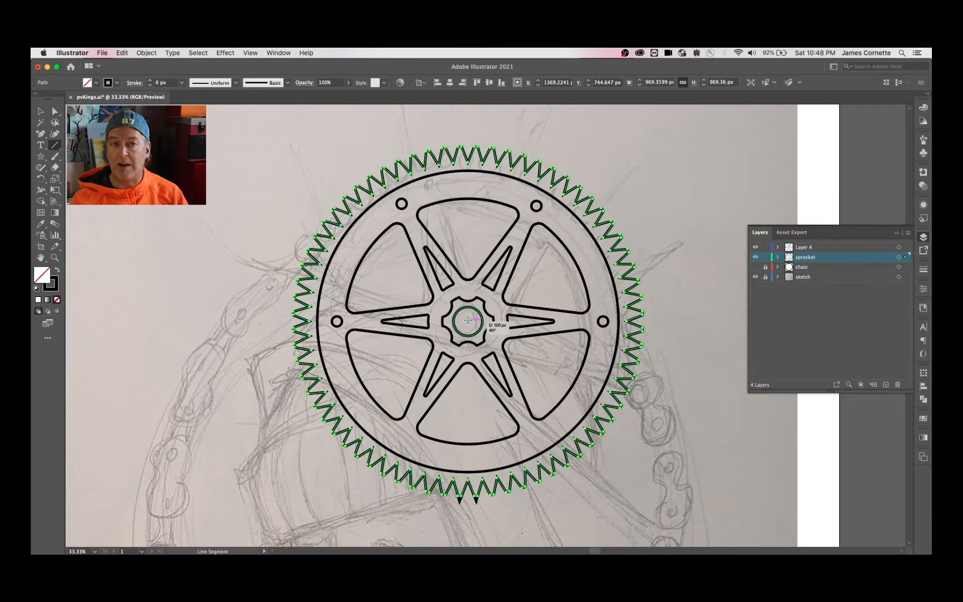
{"action": "left_click_drag", "start_coordinate": [468, 321], "coordinate": [689, 321]}
{"action": "key", "text": "v"}
{"action": "left_click", "coordinate": [632, 413]}
Divide all the sprocket artwork along the line with Pathfinder, ungroup it and delete the lower half
{"action": "key", "text": "super+a"}
{"action": "left_click", "coordinate": [923, 399]}
{"action": "left_click", "coordinate": [811, 417]}
{"action": "key", "text": "super+shift+g"}
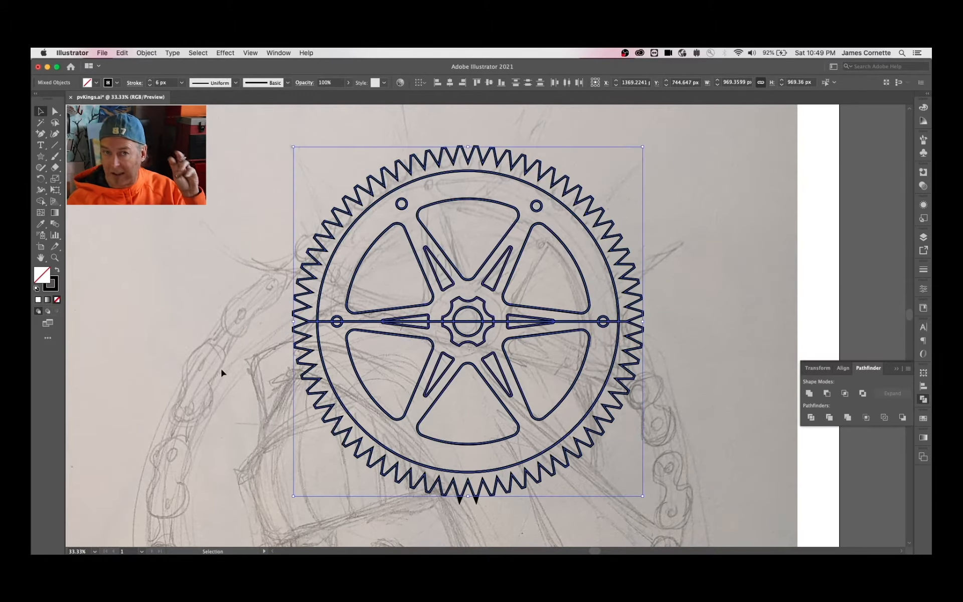
{"action": "left_click_drag", "start_coordinate": [394, 378], "coordinate": [627, 494]}
{"action": "key", "text": "Delete"}
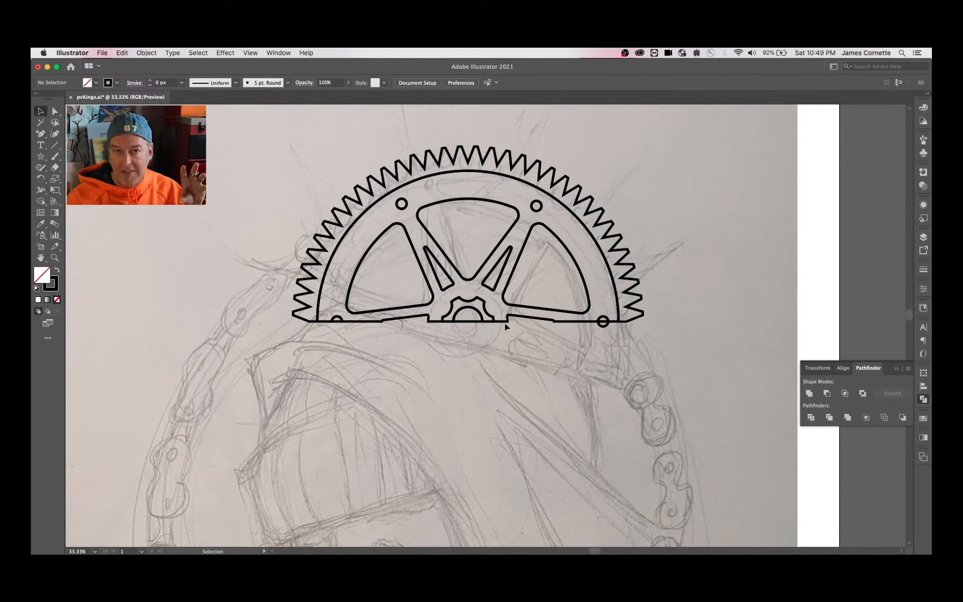
Delete the stray circle on the half sprocket's baseline, move the teeth outline to the sprocket layer and hide Layer 4
{"action": "left_click", "coordinate": [601, 326]}
{"action": "key", "text": "Delete"}
{"action": "left_click", "coordinate": [314, 319]}
{"action": "left_click", "coordinate": [923, 237]}
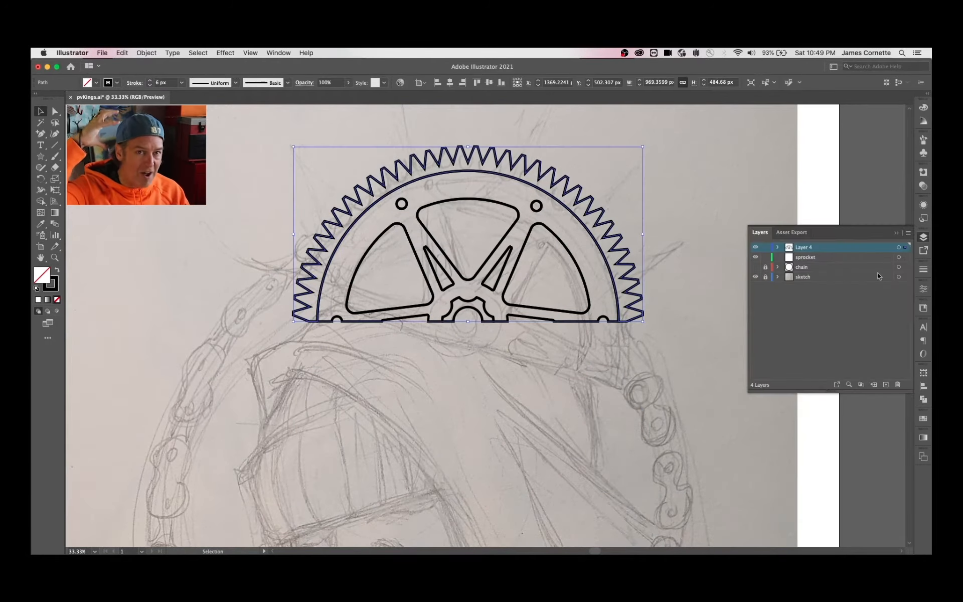
{"action": "left_click_drag", "start_coordinate": [905, 247], "coordinate": [906, 257]}
{"action": "left_click", "coordinate": [756, 246]}
Delete the inner arc and straight base segments from the teeth outline, leaving only the zigzag
{"action": "left_click", "coordinate": [55, 111]}
{"action": "left_click", "coordinate": [319, 321]}
{"action": "key", "text": "Delete"}
{"action": "left_click", "coordinate": [597, 301]}
{"action": "left_click", "coordinate": [619, 321]}
{"action": "key", "text": "Delete"}
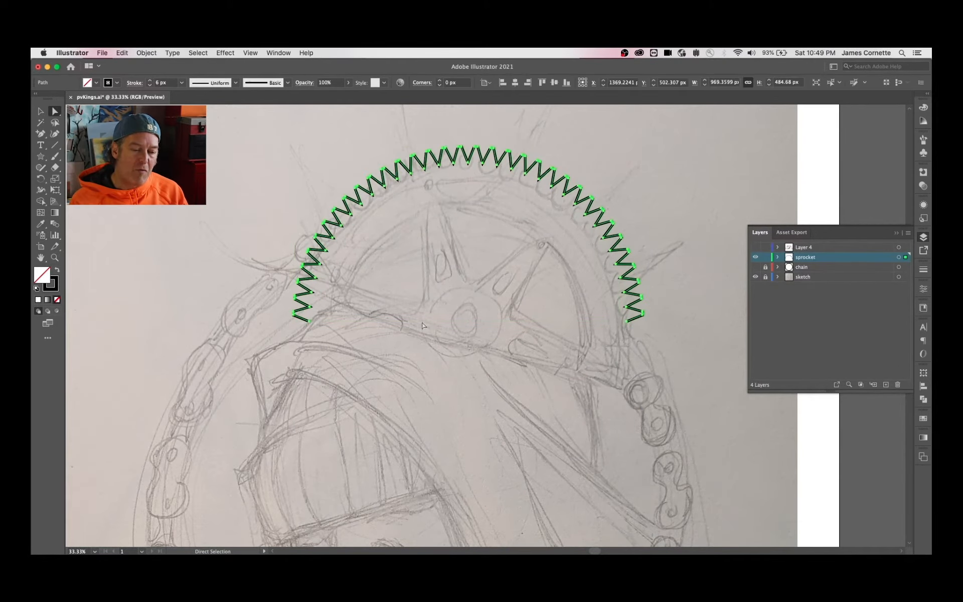
Select the inner anchor points along the zigzag with the Lasso tool and round those corners by about 11.86 px
{"action": "left_click", "coordinate": [54, 122]}
{"action": "key", "text": "super+equal"}
{"action": "key", "text": "super+equal"}
{"action": "scroll", "coordinate": [217, 218], "scroll_direction": "down", "scroll_amount": 2}
{"action": "left_click_drag", "start_coordinate": [183, 491], "coordinate": [167, 464]}
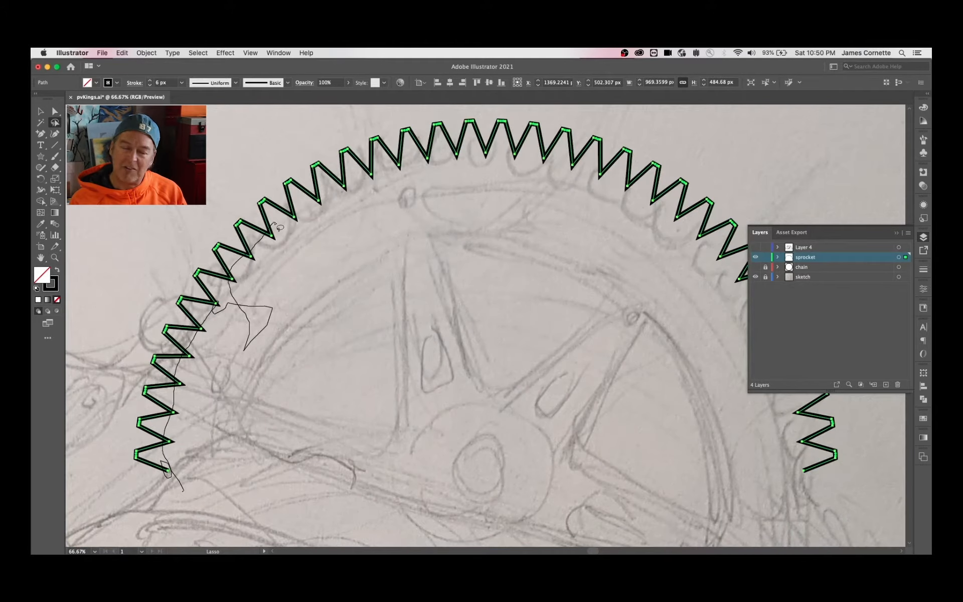
{"action": "left_click_drag", "start_coordinate": [388, 385], "coordinate": [391, 386]}
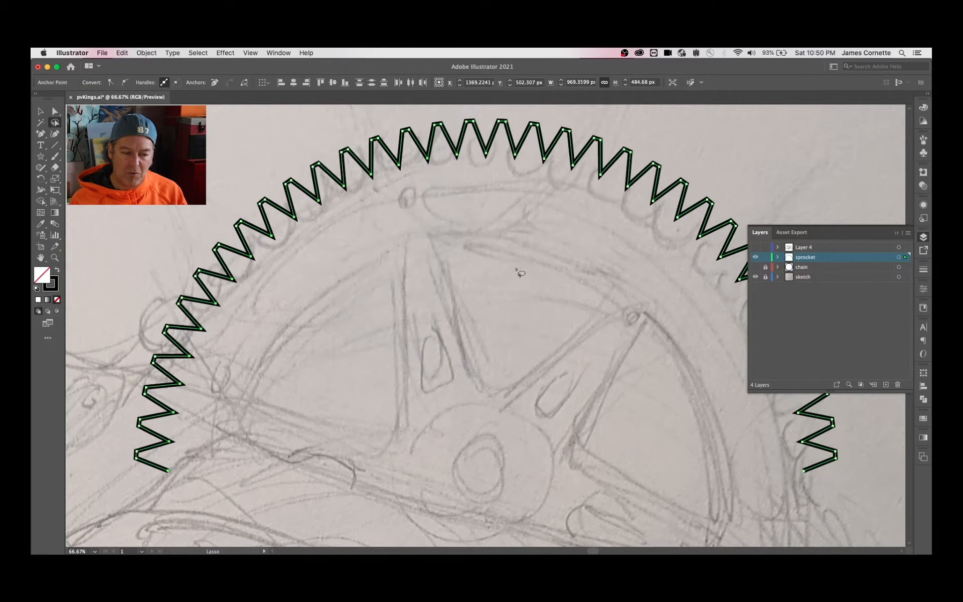
{"action": "scroll", "coordinate": [520, 272], "scroll_direction": "up", "scroll_amount": 2}
{"action": "scroll", "coordinate": [520, 273], "scroll_direction": "right", "scroll_amount": 2}
{"action": "left_click_drag", "start_coordinate": [368, 237], "coordinate": [441, 203]}
{"action": "left_click_drag", "start_coordinate": [737, 529], "coordinate": [735, 530]}
{"action": "key", "text": "a"}
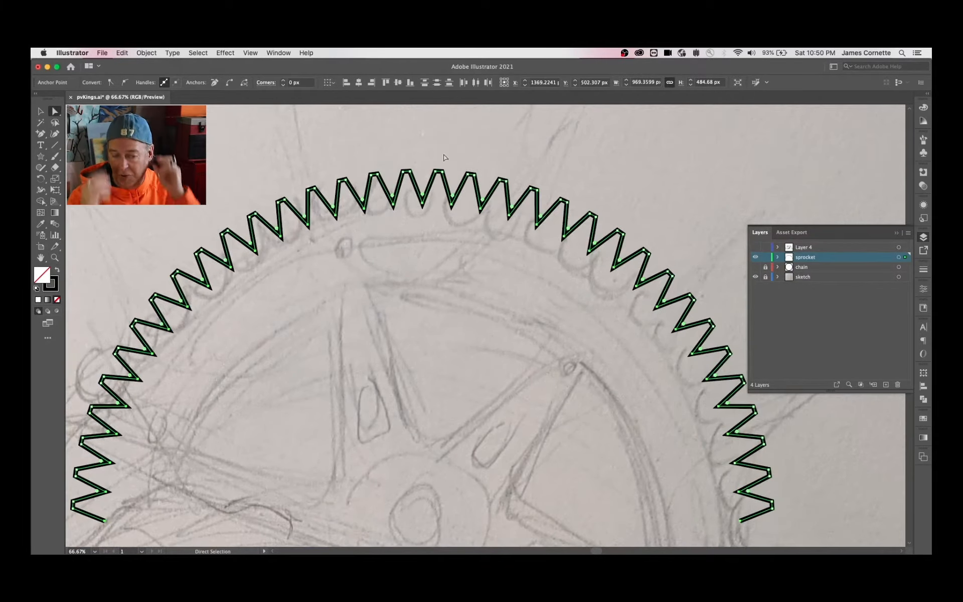
{"action": "left_click_drag", "start_coordinate": [663, 279], "coordinate": [656, 286]}
{"action": "key", "text": "super+minus"}
{"action": "key", "text": "super+minus"}
{"action": "key", "text": "super+minus"}
{"action": "key", "text": "super+z"}
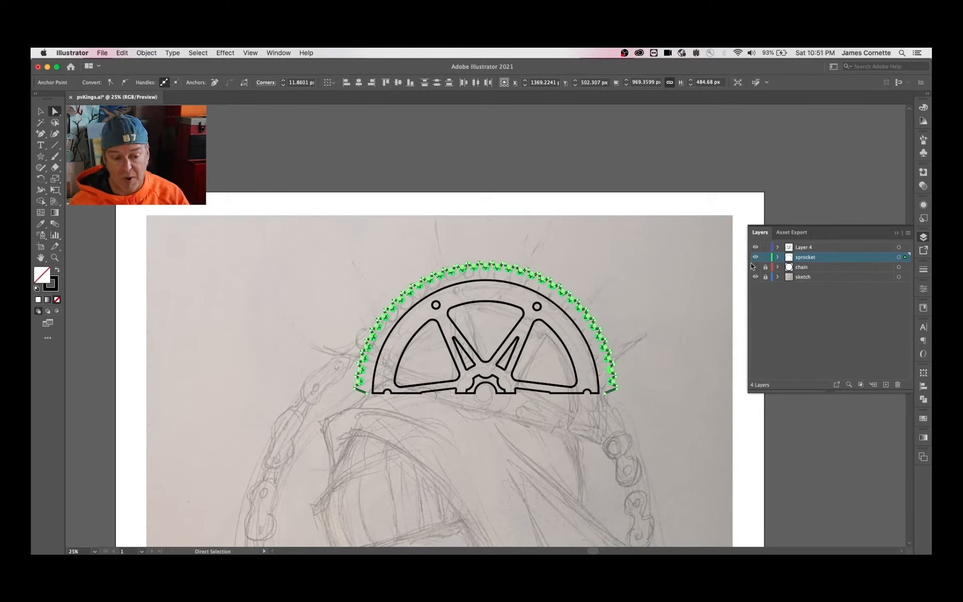
Move the half disc up slightly towards the teeth and transfer it from Layer 4 to the sprocket layer
{"action": "key", "text": "super+plus"}
{"action": "key", "text": "super+plus"}
{"action": "key", "text": "v"}
{"action": "left_click", "coordinate": [305, 189]}
{"action": "left_click", "coordinate": [901, 257]}
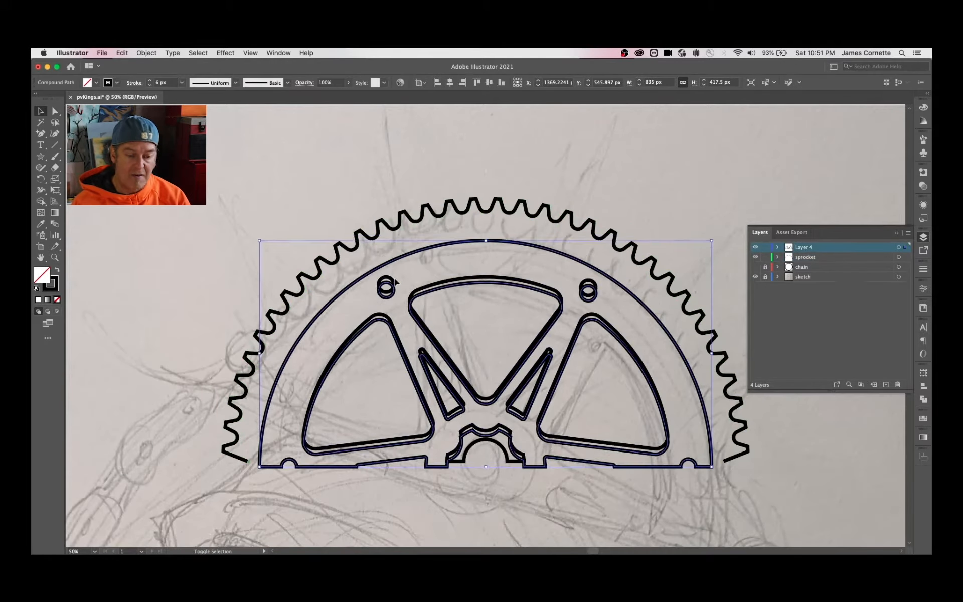
{"action": "left_click", "coordinate": [756, 257]}
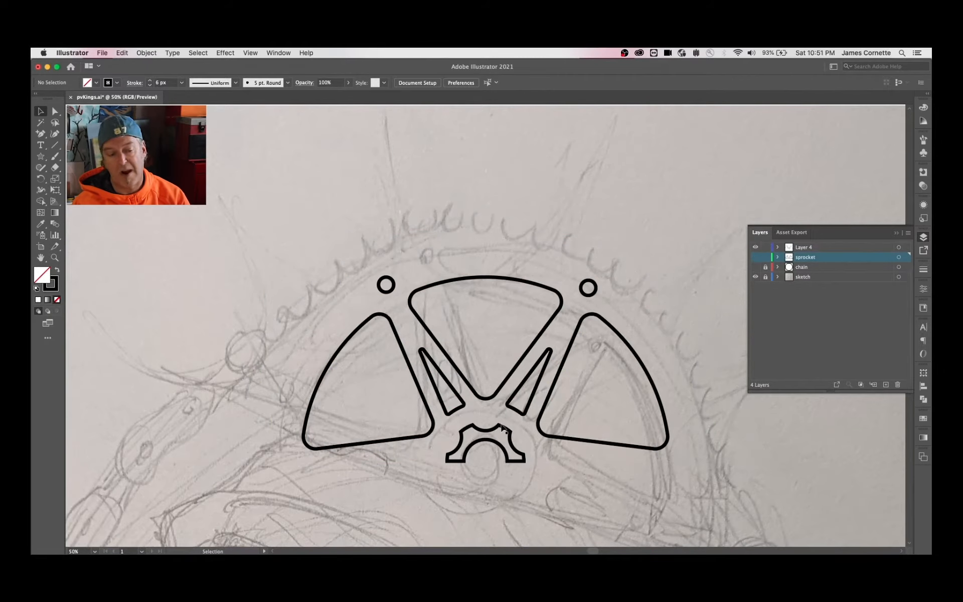
Remove the notched hub outline from the half disc and draw a circle in its place
{"action": "left_click", "coordinate": [756, 258]}
{"action": "key", "text": "a"}
{"action": "left_click_drag", "start_coordinate": [441, 419], "coordinate": [532, 472]}
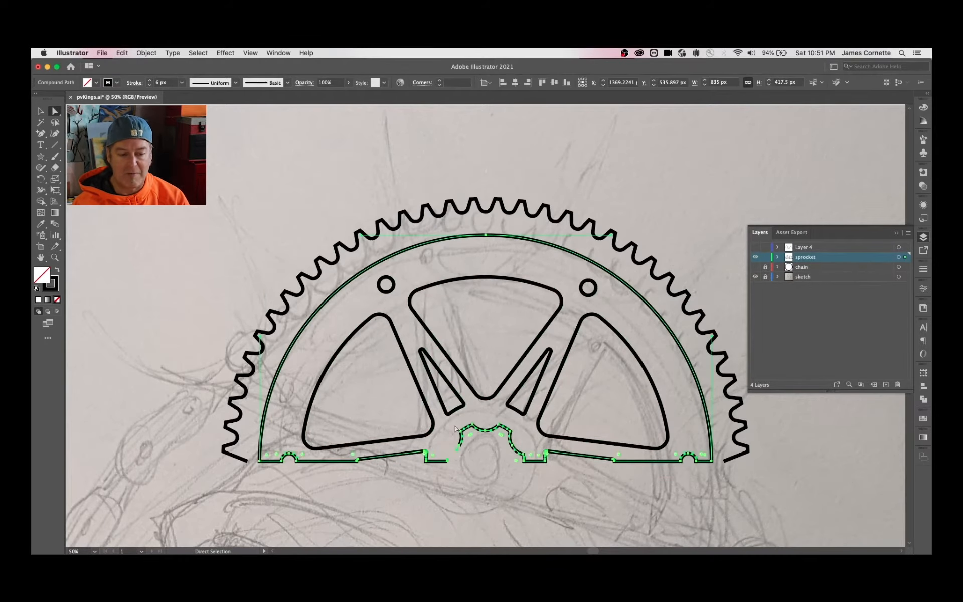
{"action": "key", "text": "Delete"}
{"action": "left_click", "coordinate": [485, 450]}
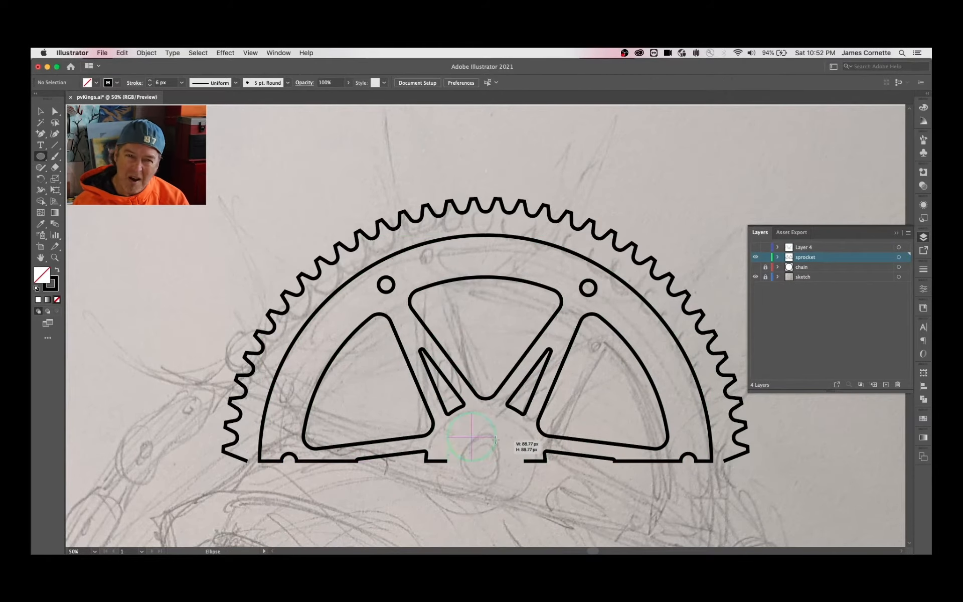
{"action": "left_click_drag", "start_coordinate": [523, 463], "coordinate": [492, 439]}
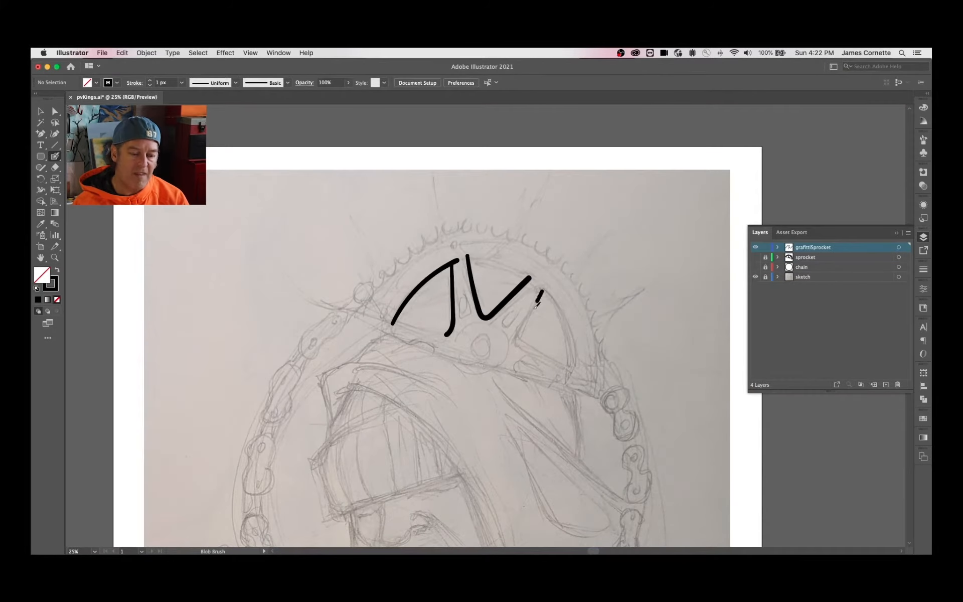
Paint the sketched sprocket's scalloped teeth, spoke windows and hub freehand with the Blob Brush tool on the grafittiSprocket layer
{"action": "left_click_drag", "start_coordinate": [536, 306], "coordinate": [555, 307]}
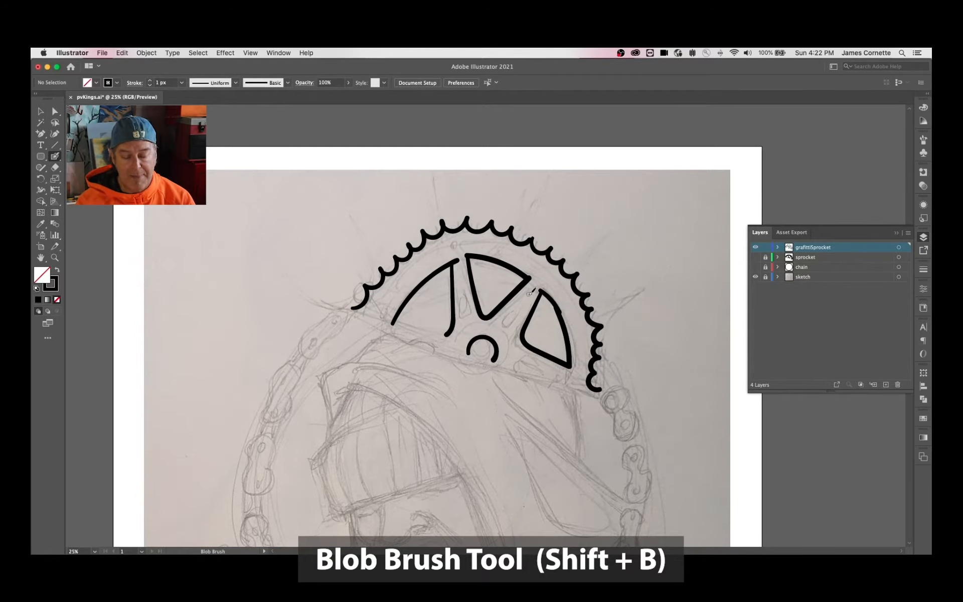
Remove surplus anchor points from the brushed spoke windows with the Pen tool to smooth their outlines
{"action": "left_click", "coordinate": [55, 258]}
{"action": "left_click_drag", "start_coordinate": [483, 311], "coordinate": [527, 311]}
{"action": "key", "text": "p"}
{"action": "left_click", "coordinate": [430, 241], "text": "super"}
{"action": "left_click", "coordinate": [433, 241]}
{"action": "left_click", "coordinate": [400, 294], "text": "super"}
{"action": "left_click", "coordinate": [471, 311], "text": "super"}
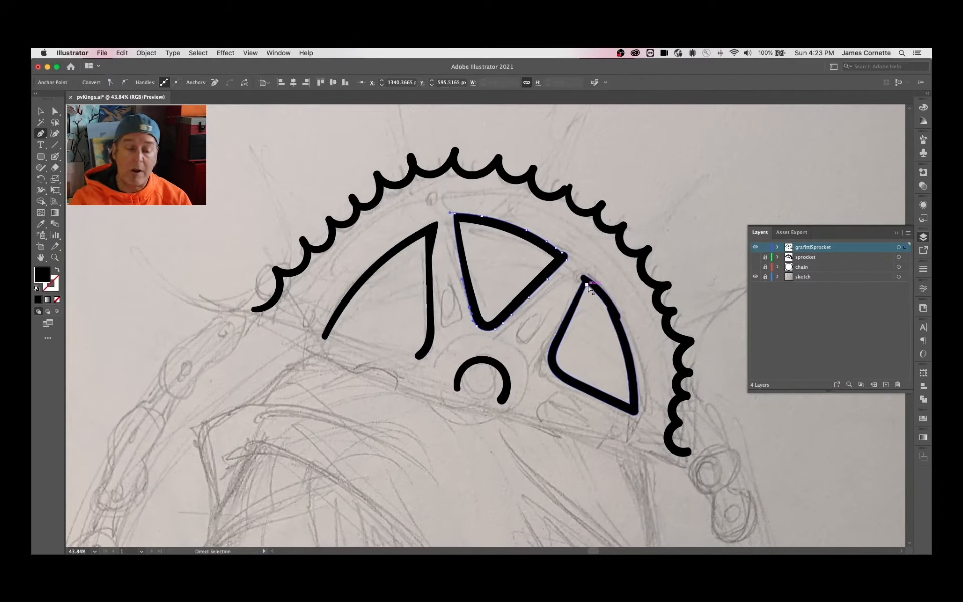
{"action": "left_click", "coordinate": [619, 316], "text": "super"}
{"action": "left_click", "coordinate": [621, 317]}
{"action": "left_click", "coordinate": [611, 314]}
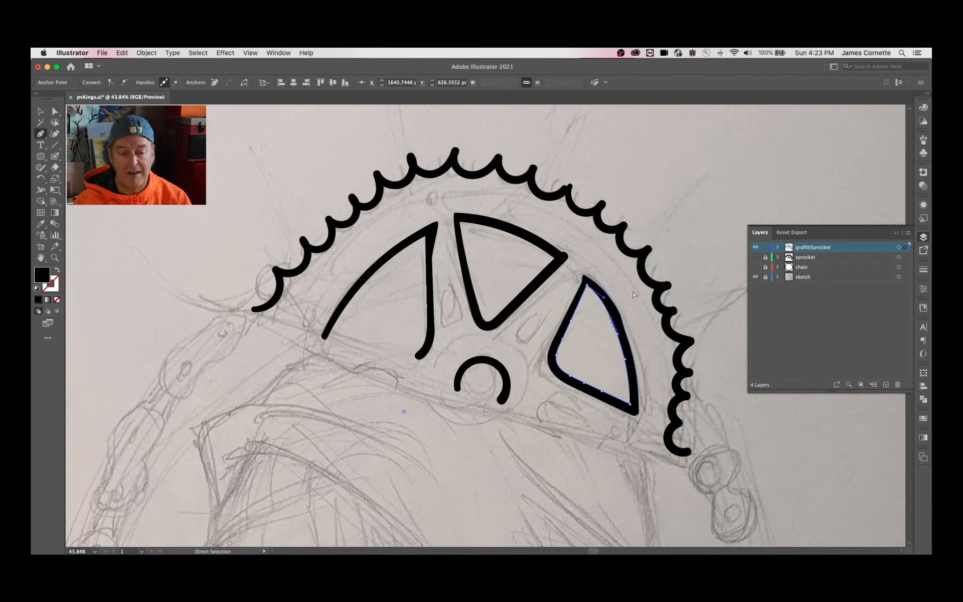
Remove a surplus anchor point from the brushed teeth outline and clean up its path
{"action": "left_click", "coordinate": [633, 295], "text": "super"}
{"action": "left_click", "coordinate": [591, 282], "text": "super"}
{"action": "left_click", "coordinate": [567, 190], "text": "super"}
{"action": "left_click", "coordinate": [566, 189]}
{"action": "key", "text": "v"}
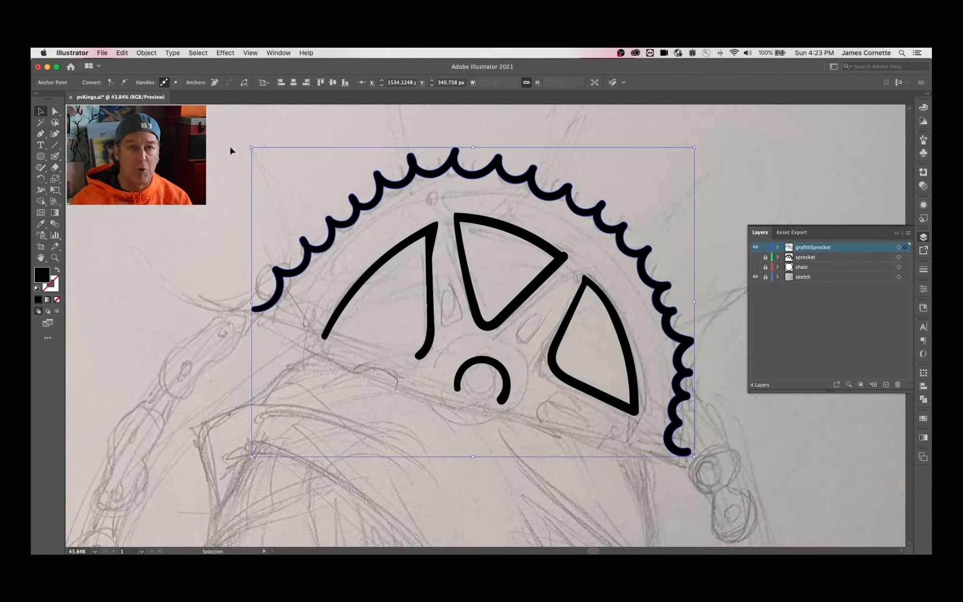
{"action": "left_click", "coordinate": [147, 52]}
{"action": "left_click", "coordinate": [261, 327]}
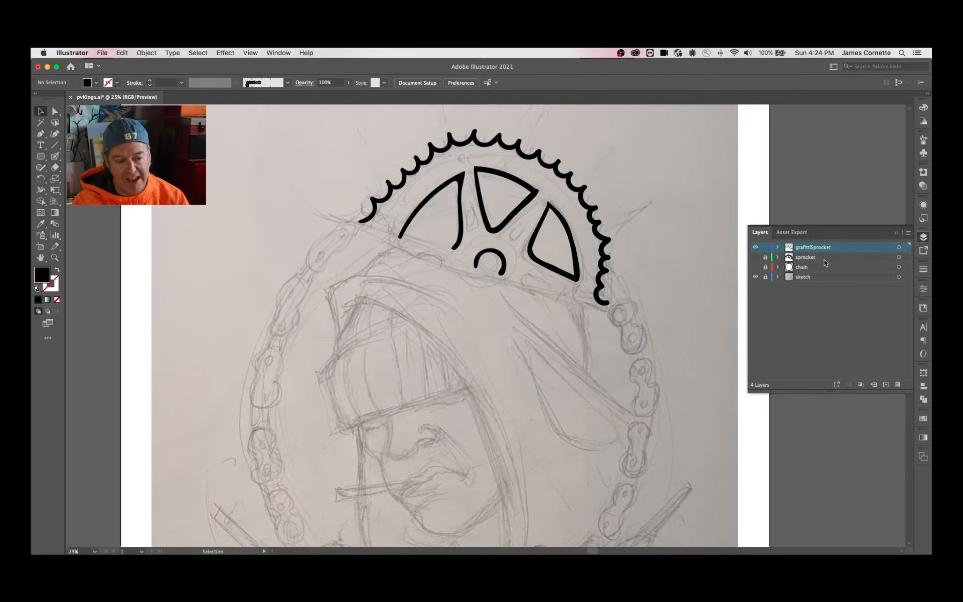
Hide the grafittiSprocket layer and add a layer named king directly above the sketch layer
{"action": "left_click", "coordinate": [756, 247]}
{"action": "left_click", "coordinate": [755, 247]}
{"action": "left_click", "coordinate": [756, 247]}
{"action": "left_click", "coordinate": [756, 246]}
{"action": "left_click", "coordinate": [756, 247]}
{"action": "left_click", "coordinate": [808, 277]}
{"action": "left_click", "coordinate": [886, 385]}
{"action": "double_click", "coordinate": [808, 276]}
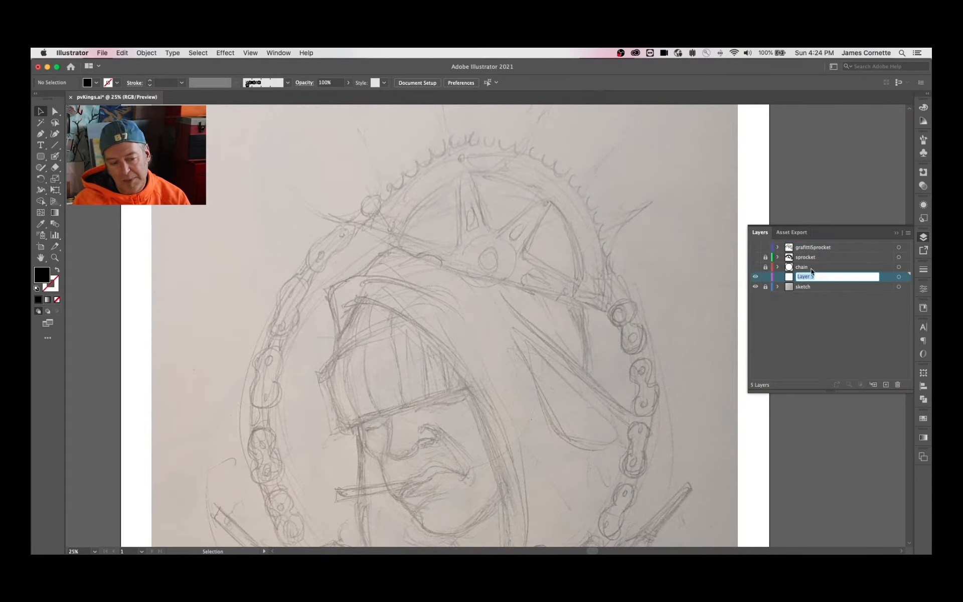
Trace the hood's outer front curve and fold with the Pen tool, using no fill and an 8 px black stroke
{"action": "key", "text": "p"}
{"action": "scroll", "coordinate": [332, 220], "scroll_direction": "down", "scroll_amount": 5}
{"action": "left_click_drag", "start_coordinate": [471, 221], "coordinate": [496, 251]}
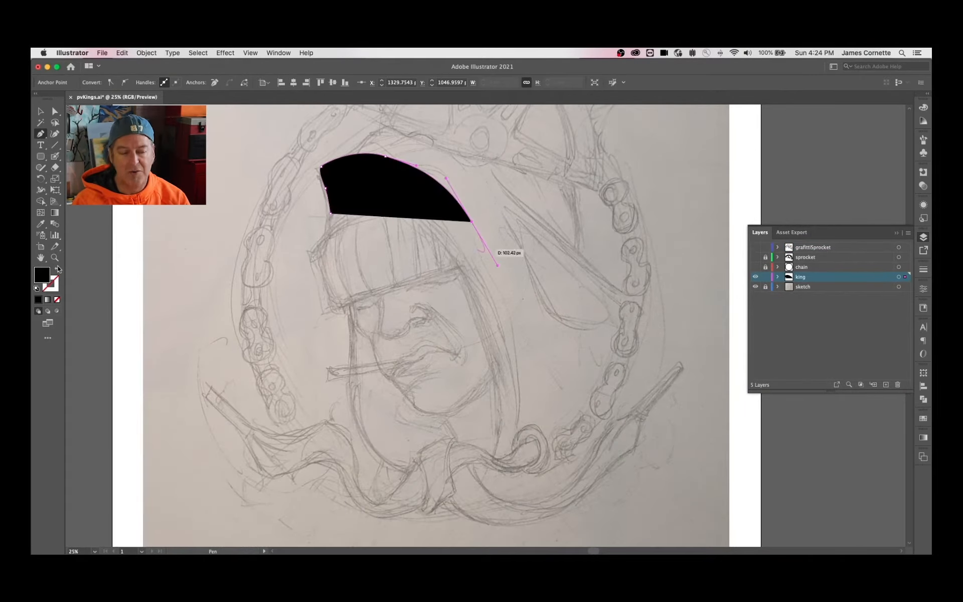
{"action": "key", "text": "shift+x"}
{"action": "left_click", "coordinate": [923, 269]}
{"action": "left_click", "coordinate": [838, 277]}
{"action": "key", "text": "super+shift+a"}
{"action": "left_click", "coordinate": [327, 233]}
{"action": "key", "text": "super+shift+a"}
Trace the hood's inner edge as a curve from its peak down past the side of the face
{"action": "mouse_move", "coordinate": [351, 183]}
{"action": "left_mouse_down"}
{"action": "mouse_move", "coordinate": [358, 174]}
{"action": "mouse_move", "coordinate": [379, 189]}
{"action": "left_mouse_up"}
{"action": "left_click", "coordinate": [338, 189]}
{"action": "left_click_drag", "start_coordinate": [456, 255], "coordinate": [468, 269]}
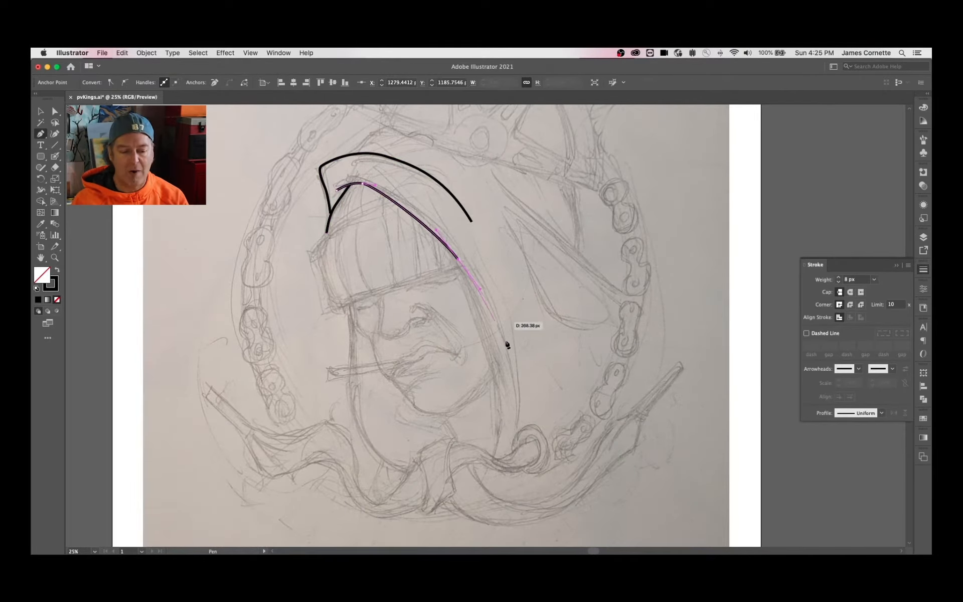
{"action": "left_click", "coordinate": [505, 343]}
{"action": "key", "text": "super+shift+a"}
Draw the line from the hood's inner edge down beside the cheek to the collar
{"action": "left_click", "coordinate": [455, 255]}
{"action": "left_click_drag", "start_coordinate": [486, 344], "coordinate": [490, 356]}
{"action": "left_click_drag", "start_coordinate": [498, 413], "coordinate": [497, 426]}
{"action": "key", "text": "super+shift+a"}
Trace the cap under the hood from the hood's inner edge around the front and along the brim
{"action": "left_click", "coordinate": [388, 198]}
{"action": "left_click", "coordinate": [346, 221]}
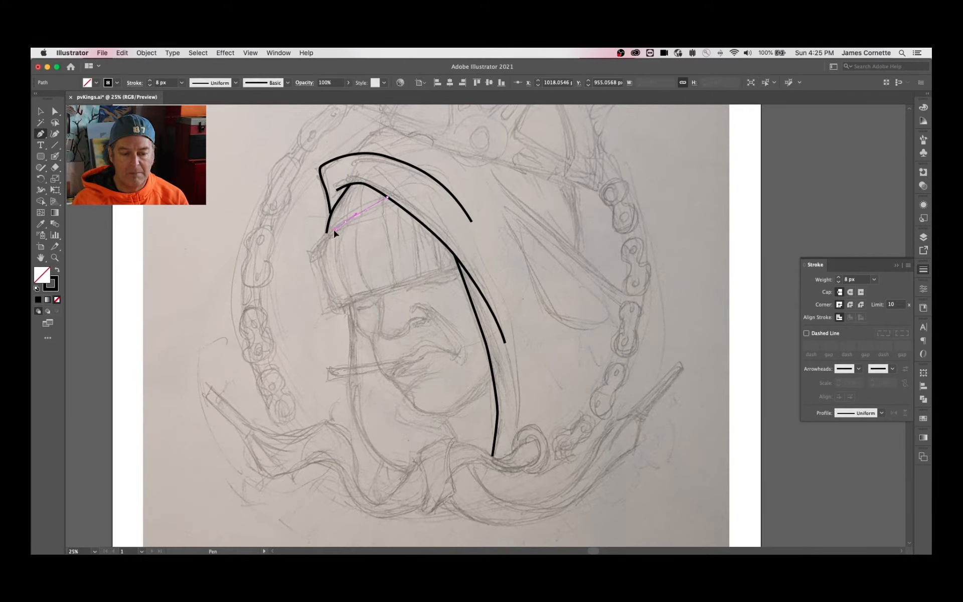
{"action": "left_click_drag", "start_coordinate": [313, 252], "coordinate": [326, 291]}
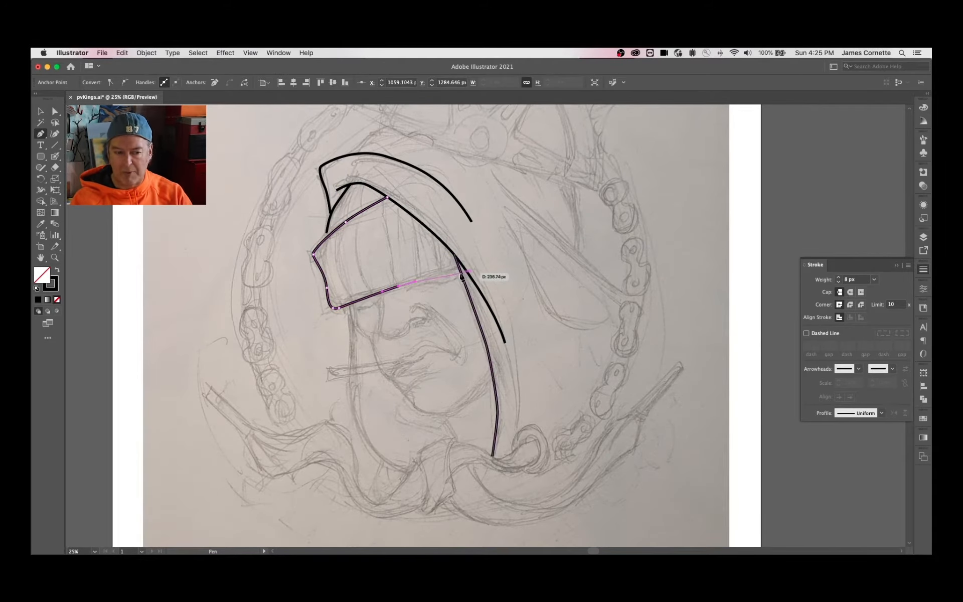
{"action": "left_click_drag", "start_coordinate": [460, 273], "coordinate": [473, 274]}
{"action": "key", "text": "super+shift+a"}
Trace the far side of the face from the brim to the mouth corner and on along the lip line
{"action": "left_click", "coordinate": [353, 304]}
{"action": "key", "text": "super+equal"}
{"action": "left_click_drag", "start_coordinate": [266, 256], "coordinate": [266, 270]}
{"action": "left_click_drag", "start_coordinate": [275, 279], "coordinate": [280, 285]}
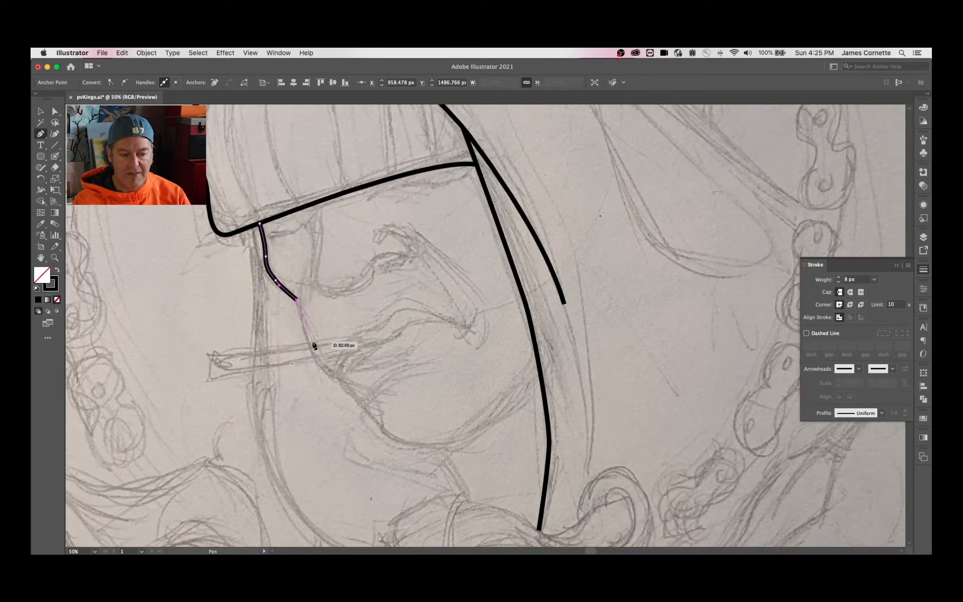
{"action": "left_click", "coordinate": [410, 319]}
{"action": "key", "text": "super+shift+a"}
Trace the upper lip's contour and the short line joining its far corner to the mouth opening
{"action": "left_click", "coordinate": [334, 375]}
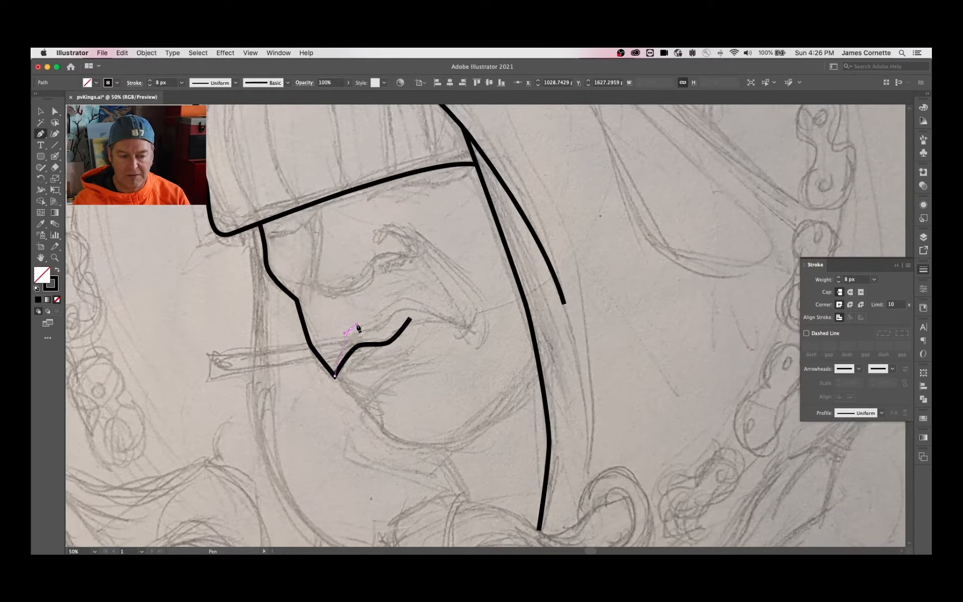
{"action": "left_click_drag", "start_coordinate": [350, 330], "coordinate": [357, 326]}
{"action": "left_click", "coordinate": [374, 323]}
{"action": "left_click_drag", "start_coordinate": [401, 296], "coordinate": [407, 299]}
{"action": "key", "text": "super+shift+a"}
{"action": "left_click_drag", "start_coordinate": [468, 326], "coordinate": [476, 330]}
{"action": "left_click", "coordinate": [408, 328]}
{"action": "key", "text": "super+shift+a"}
Trace the nose from the cap's brim down its bridge and around the tip
{"action": "left_click_drag", "start_coordinate": [317, 204], "coordinate": [320, 227]}
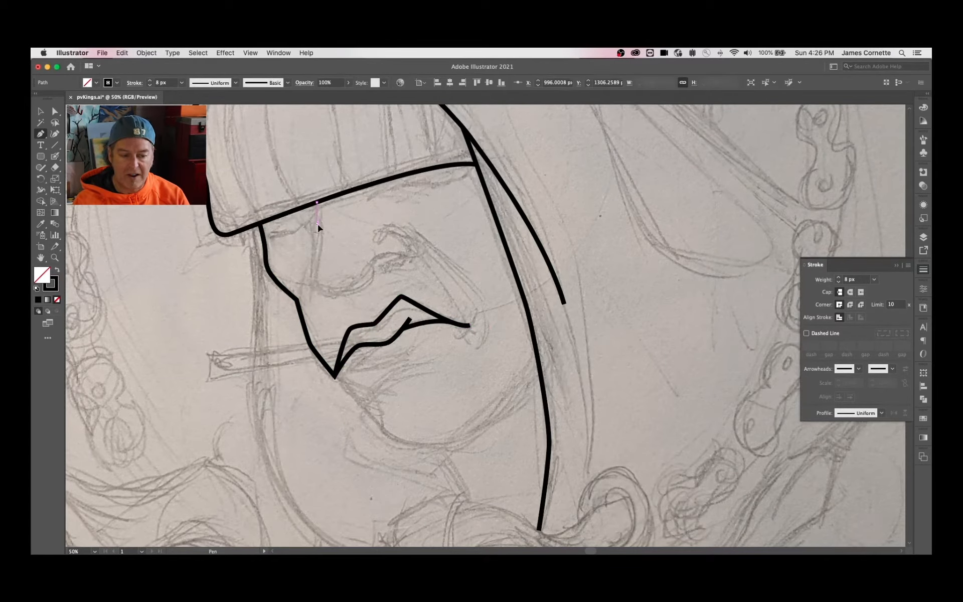
{"action": "left_click", "coordinate": [313, 279]}
{"action": "left_click", "coordinate": [332, 294]}
{"action": "left_click", "coordinate": [354, 295]}
{"action": "key", "text": "super+shift+a"}
Trace the nostril and the curved wing of the nose
{"action": "left_click", "coordinate": [372, 269]}
{"action": "mouse_move", "coordinate": [389, 259]}
{"action": "left_mouse_down"}
{"action": "mouse_move", "coordinate": [404, 260]}
{"action": "mouse_move", "coordinate": [398, 229]}
{"action": "mouse_move", "coordinate": [417, 265]}
{"action": "left_mouse_up"}
{"action": "left_click", "coordinate": [405, 263]}
{"action": "key", "text": "super+shift+a"}
{"action": "left_click", "coordinate": [394, 275]}
{"action": "key", "text": "super+shift+a"}
Trace the lower lip, chin and jaw from the mouth corner, and add the short neck line beneath the chin
{"action": "left_click_drag", "start_coordinate": [334, 375], "coordinate": [370, 406]}
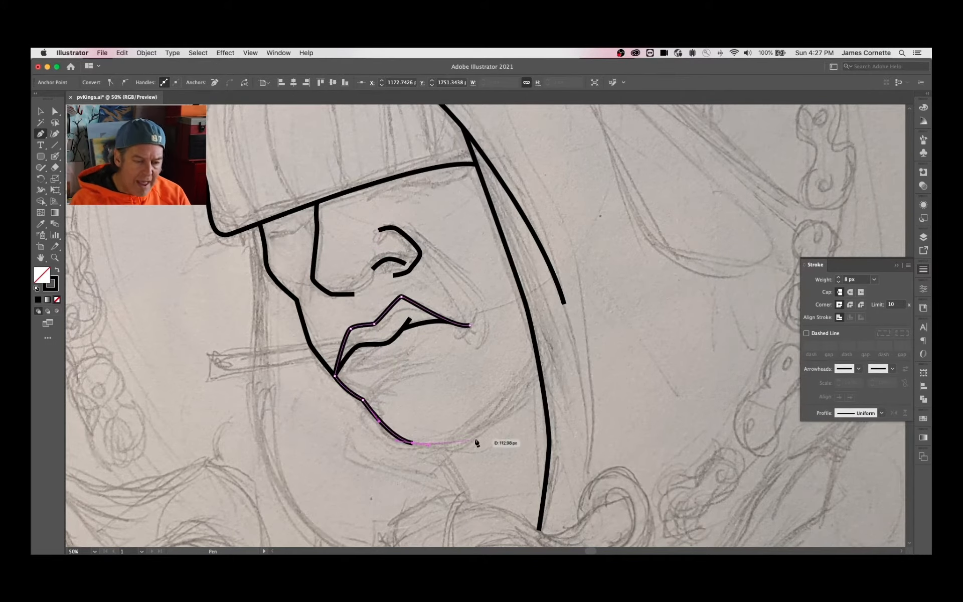
{"action": "left_click", "coordinate": [516, 415]}
{"action": "key", "text": "super+shift+a"}
{"action": "scroll", "coordinate": [492, 361], "scroll_direction": "down", "scroll_amount": 5}
{"action": "left_click", "coordinate": [436, 302]}
{"action": "left_click", "coordinate": [463, 331]}
{"action": "left_click", "coordinate": [466, 355]}
{"action": "key", "text": "super+shift+a"}
Trace the hood's far edge from the cap's brim down to the fabric below the chin
{"action": "scroll", "coordinate": [327, 296], "scroll_direction": "up", "scroll_amount": 3}
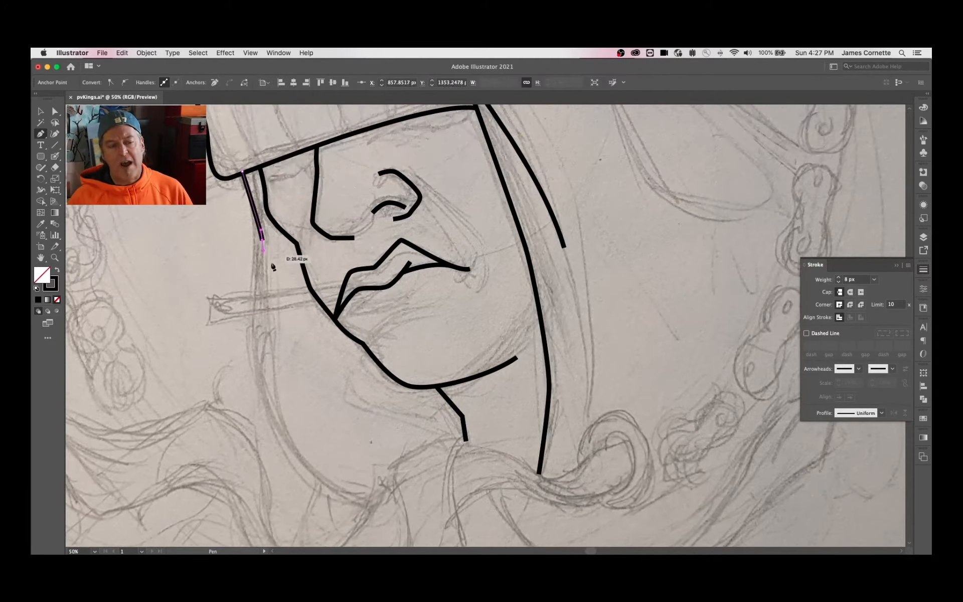
{"action": "left_click_drag", "start_coordinate": [365, 507], "coordinate": [401, 516]}
{"action": "key", "text": "super+shift+a"}
Trace the hood's crown and back outline from the front peak over the top and down behind the head
{"action": "scroll", "coordinate": [486, 326], "scroll_direction": "up", "scroll_amount": 6}
{"action": "key", "text": "super+minus"}
{"action": "key", "text": "super+minus"}
{"action": "left_click", "coordinate": [357, 209]}
{"action": "left_click", "coordinate": [378, 186]}
{"action": "left_click", "coordinate": [421, 193]}
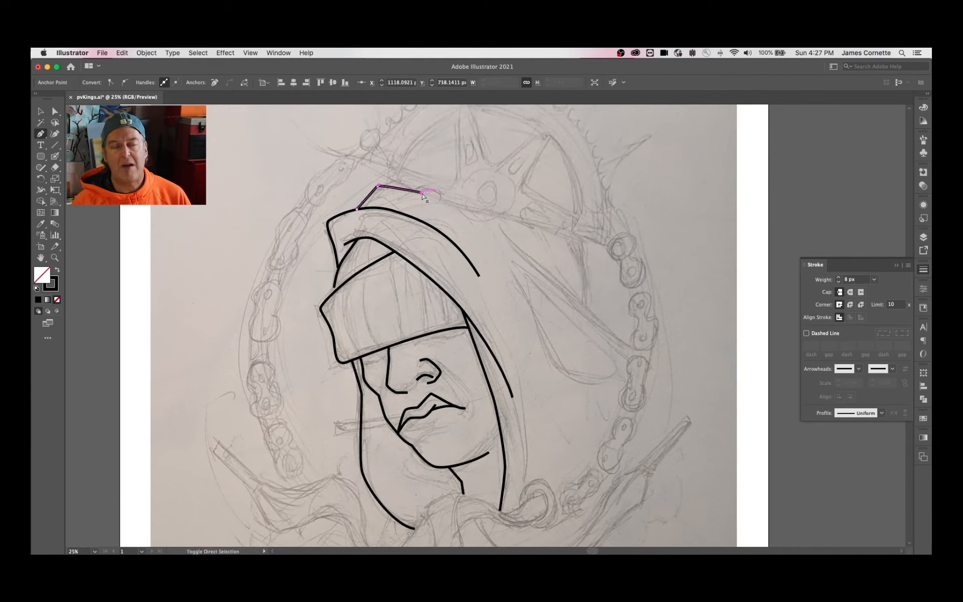
{"action": "left_click_drag", "start_coordinate": [463, 179], "coordinate": [493, 178]}
{"action": "left_click", "coordinate": [552, 210]}
{"action": "left_click", "coordinate": [582, 257]}
{"action": "left_click", "coordinate": [582, 300]}
{"action": "key", "text": "super+shift+a"}
Draw the long diagonal fold line running from the back of the hood down to the chain
{"action": "left_click", "coordinate": [499, 219]}
{"action": "left_click_drag", "start_coordinate": [522, 252], "coordinate": [536, 263]}
{"action": "left_click_drag", "start_coordinate": [597, 317], "coordinate": [610, 328]}
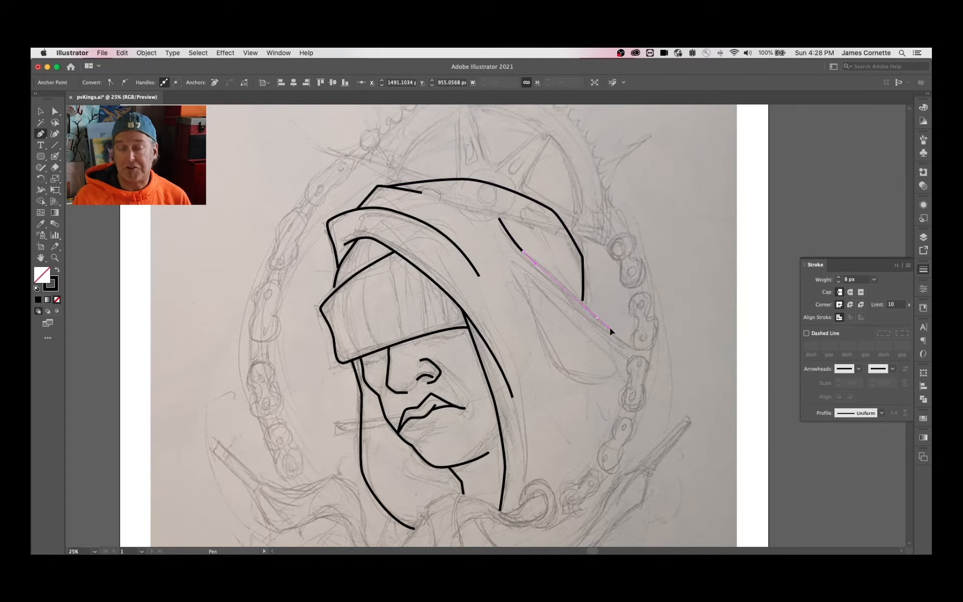
{"action": "key", "text": "super+shift+a"}
Trace the two diverging edges of the tapering fold behind the hood and the drape line falling towards the collar
{"action": "left_click", "coordinate": [512, 265]}
{"action": "left_click_drag", "start_coordinate": [533, 317], "coordinate": [539, 335]}
{"action": "left_click_drag", "start_coordinate": [558, 371], "coordinate": [570, 375]}
{"action": "key", "text": "super+shift+a"}
{"action": "left_click_drag", "start_coordinate": [511, 265], "coordinate": [520, 265]}
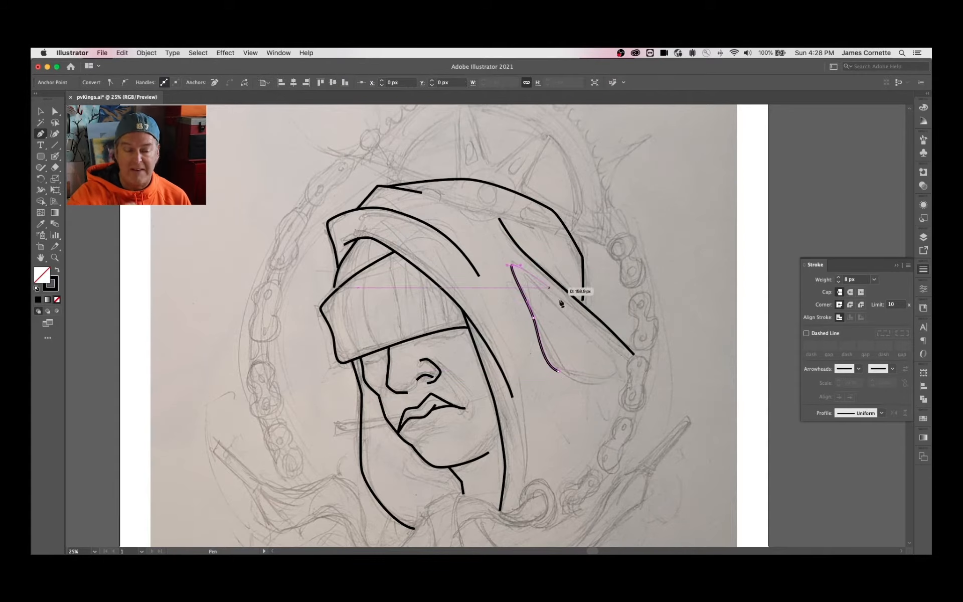
{"action": "key", "text": "super+shift+a"}
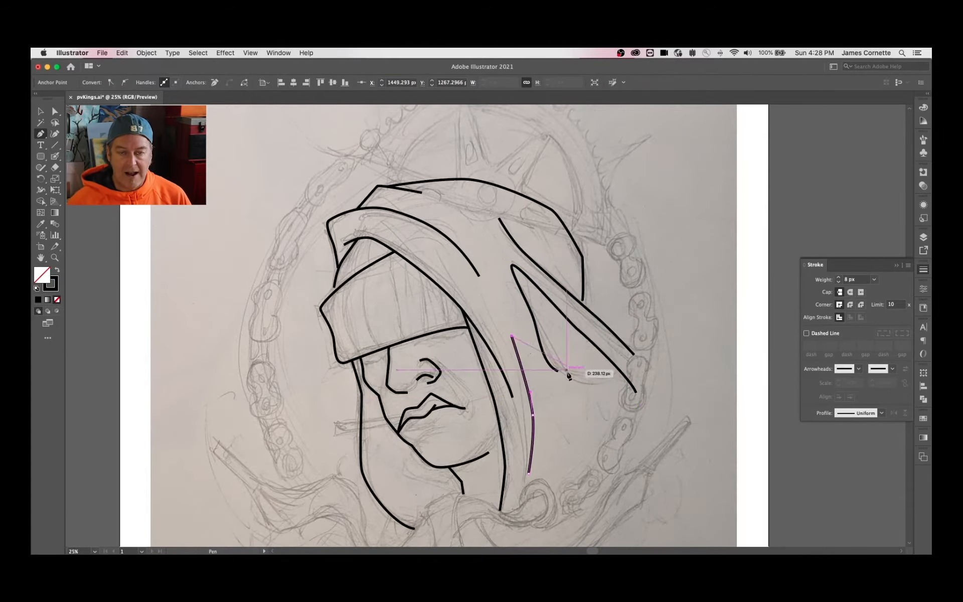
Trace the wavy lower edge at the left end of the ribbon beneath the figure
{"action": "scroll", "coordinate": [647, 314], "scroll_direction": "down", "scroll_amount": 5}
{"action": "left_click", "coordinate": [305, 326]}
{"action": "left_click_drag", "start_coordinate": [330, 368], "coordinate": [334, 370]}
{"action": "mouse_move", "coordinate": [365, 358]}
{"action": "left_mouse_down"}
{"action": "mouse_move", "coordinate": [378, 352]}
{"action": "mouse_move", "coordinate": [360, 325]}
{"action": "left_mouse_up"}
{"action": "key", "text": "super+shift+a"}
Trace the ribbon's upper edge from its left end through the wave towards the knot
{"action": "left_click", "coordinate": [309, 319]}
{"action": "left_click_drag", "start_coordinate": [388, 314], "coordinate": [404, 318]}
{"action": "left_click_drag", "start_coordinate": [416, 347], "coordinate": [418, 370]}
{"action": "left_click_drag", "start_coordinate": [478, 347], "coordinate": [489, 334]}
{"action": "key", "text": "super+shift+a"}
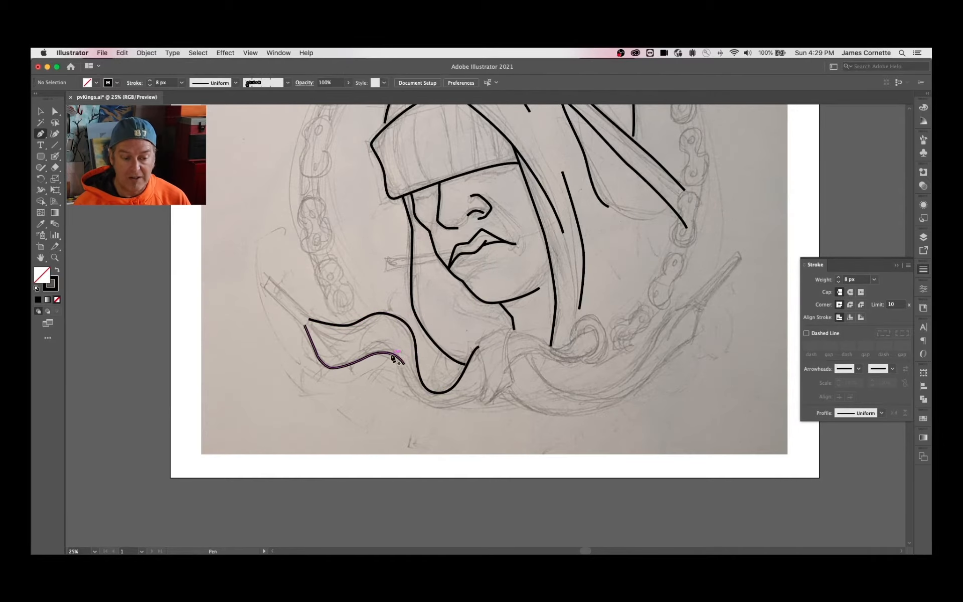
Trace the ribbon's lower edge through the deep wave up to the knot
{"action": "left_click", "coordinate": [392, 356]}
{"action": "left_click_drag", "start_coordinate": [444, 407], "coordinate": [471, 406]}
{"action": "left_click", "coordinate": [484, 394]}
{"action": "key", "text": "super+shift+a"}
Outline the knot beneath the chin, closing its top edge at the base of the neck line
{"action": "left_click", "coordinate": [499, 330]}
{"action": "mouse_move", "coordinate": [480, 339]}
{"action": "left_mouse_down"}
{"action": "mouse_move", "coordinate": [510, 342]}
{"action": "mouse_move", "coordinate": [513, 329]}
{"action": "left_mouse_up"}
{"action": "left_click", "coordinate": [514, 329]}
Adjust the ribbon's lower edge beside the knot and draw the short fold line inside the ribbon's loop
{"action": "key", "text": "a"}
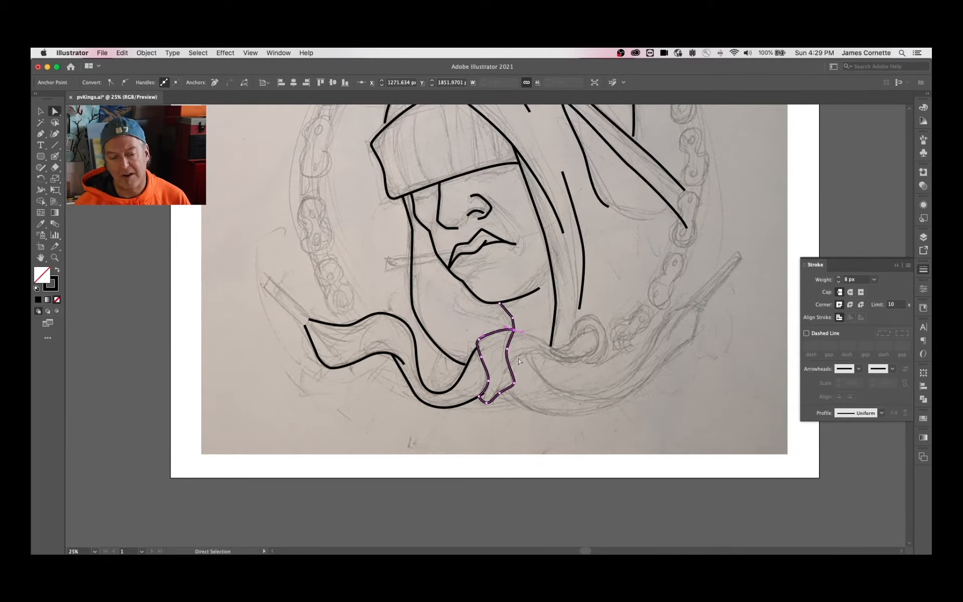
{"action": "left_click_drag", "start_coordinate": [483, 393], "coordinate": [429, 406]}
{"action": "key", "text": "p"}
{"action": "left_click_drag", "start_coordinate": [438, 354], "coordinate": [441, 354]}
{"action": "key", "text": "super+shift+a"}
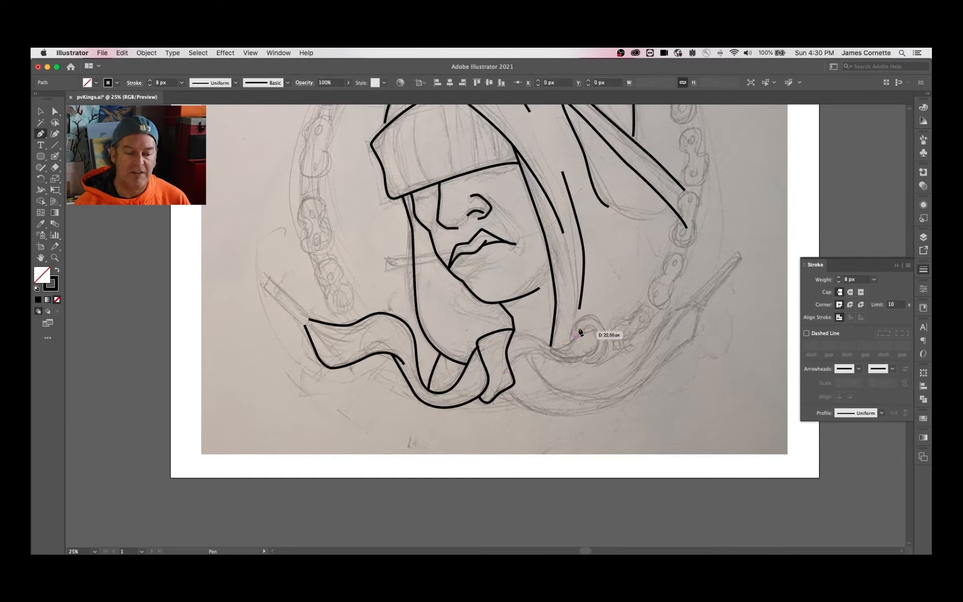
Trace the outer and inner curves of the curled loop beside the knot, below the hood's drape
{"action": "left_click_drag", "start_coordinate": [584, 316], "coordinate": [592, 313]}
{"action": "mouse_move", "coordinate": [605, 337]}
{"action": "left_mouse_down"}
{"action": "mouse_move", "coordinate": [606, 352]}
{"action": "mouse_move", "coordinate": [595, 327]}
{"action": "mouse_move", "coordinate": [599, 346]}
{"action": "mouse_move", "coordinate": [584, 350]}
{"action": "left_mouse_up"}
{"action": "key", "text": "super+z"}
{"action": "left_click", "coordinate": [587, 328], "text": "super"}
{"action": "left_click", "coordinate": [584, 334]}
{"action": "key", "text": "super+plus"}
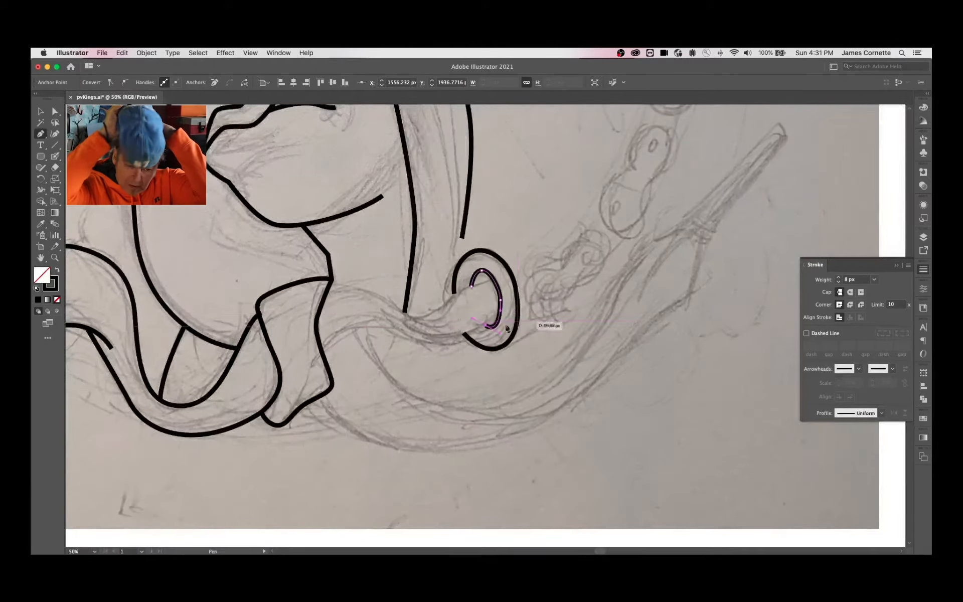
{"action": "key", "text": "super+shift+a"}
Trace the upper edges of the tie strand between the curled loop, the base of the neck and the knot
{"action": "left_click", "coordinate": [493, 282]}
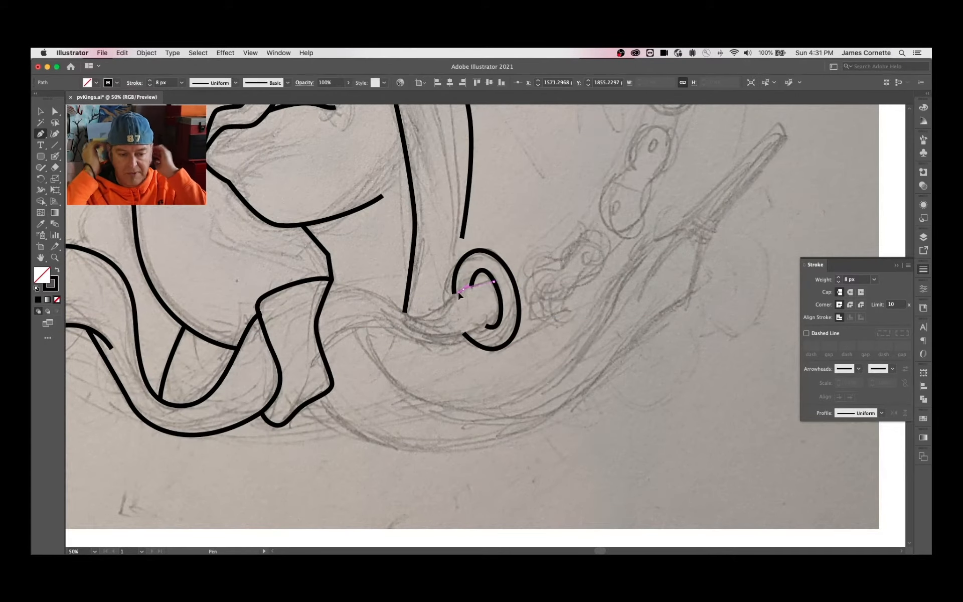
{"action": "left_click_drag", "start_coordinate": [459, 292], "coordinate": [444, 306]}
{"action": "left_click", "coordinate": [406, 316]}
{"action": "key", "text": "super+shift+a"}
{"action": "left_click", "coordinate": [333, 282]}
{"action": "mouse_move", "coordinate": [381, 299]}
{"action": "left_mouse_down"}
{"action": "mouse_move", "coordinate": [399, 311]}
{"action": "mouse_move", "coordinate": [485, 321]}
{"action": "left_mouse_up"}
{"action": "key", "text": "super+shift+a"}
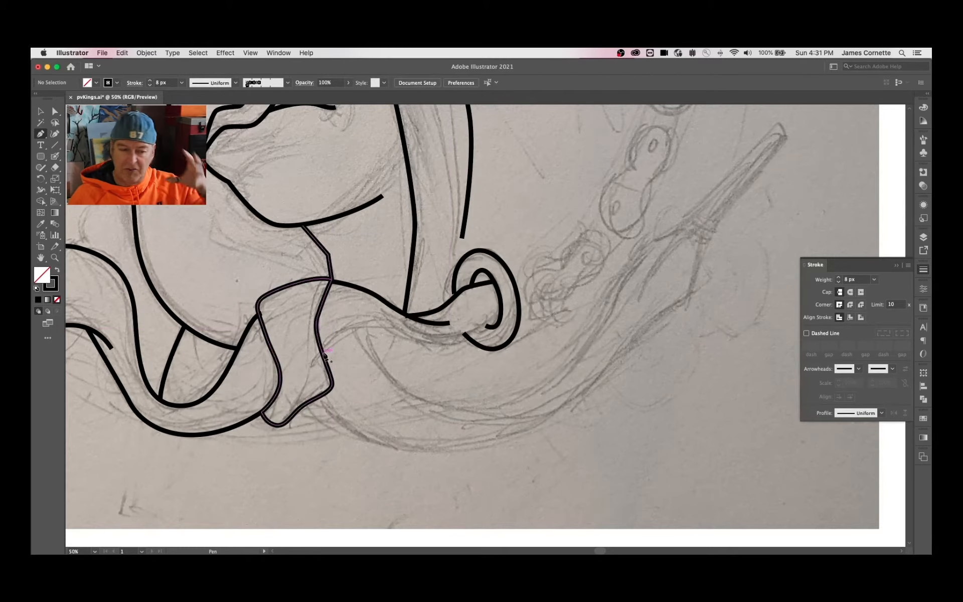
Trace the tie strand's lower edge from the knot into the curled loop
{"action": "left_click", "coordinate": [324, 352]}
{"action": "left_click_drag", "start_coordinate": [358, 328], "coordinate": [372, 324]}
{"action": "left_click_drag", "start_coordinate": [397, 334], "coordinate": [403, 337]}
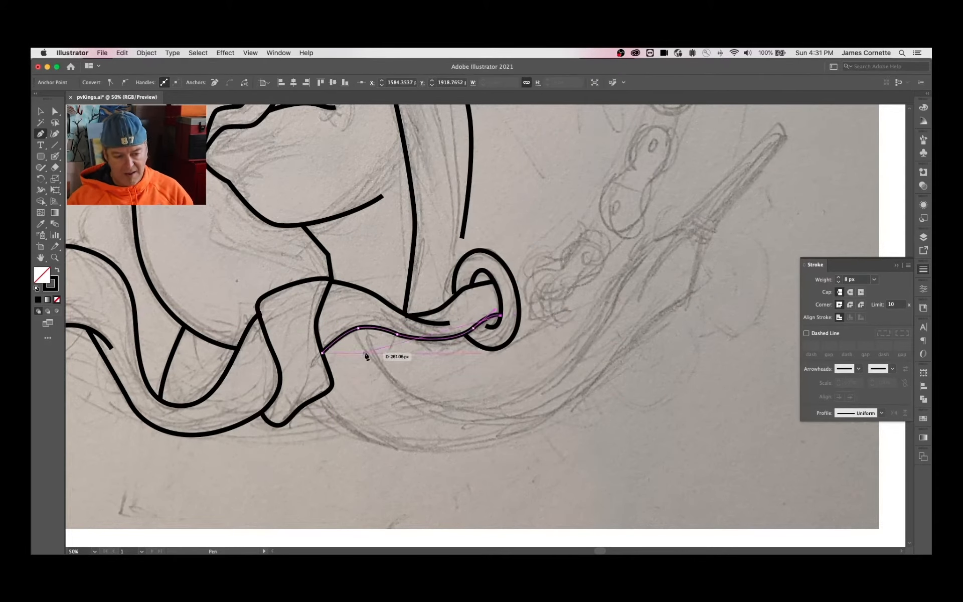
{"action": "key", "text": "super+shift+a"}
Trace the right ribbon tail's inner curve and its outer lower edge from the knot up to the tip
{"action": "left_click", "coordinate": [369, 328]}
{"action": "left_click_drag", "start_coordinate": [431, 400], "coordinate": [476, 413]}
{"action": "key", "text": "super+shift+a"}
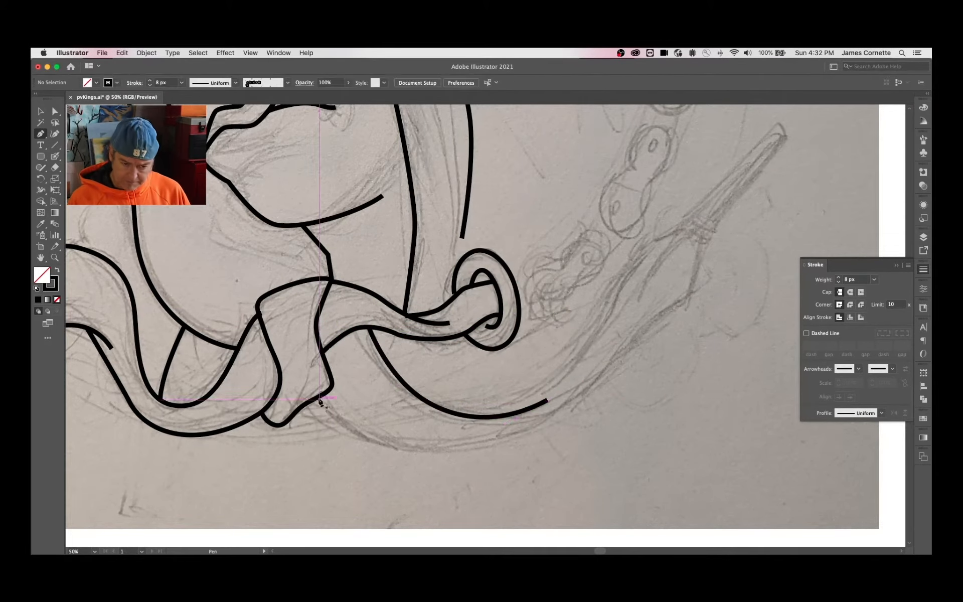
{"action": "left_click", "coordinate": [319, 400]}
{"action": "left_click_drag", "start_coordinate": [386, 447], "coordinate": [420, 457]}
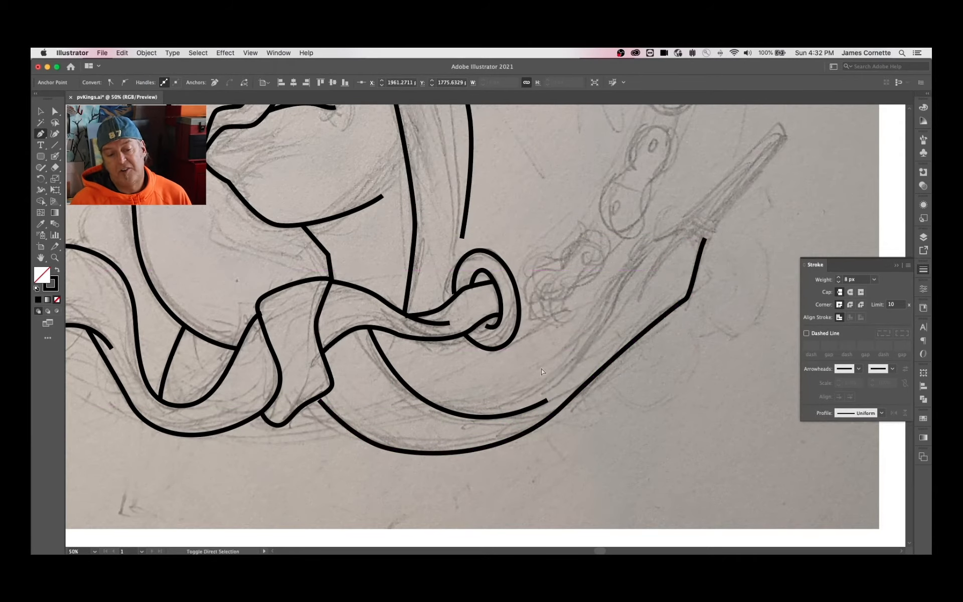
Trace the right ribbon tail's upper edge up to its gathered tip and add the short fold line inside it
{"action": "left_click", "coordinate": [475, 416]}
{"action": "left_click_drag", "start_coordinate": [565, 373], "coordinate": [578, 361]}
{"action": "mouse_move", "coordinate": [652, 243]}
{"action": "left_mouse_down"}
{"action": "mouse_move", "coordinate": [665, 236]}
{"action": "mouse_move", "coordinate": [658, 254]}
{"action": "left_mouse_up"}
{"action": "left_click", "coordinate": [691, 223]}
{"action": "key", "text": "super+shift+a"}
{"action": "left_click", "coordinate": [698, 229]}
{"action": "left_click_drag", "start_coordinate": [631, 308], "coordinate": [617, 322]}
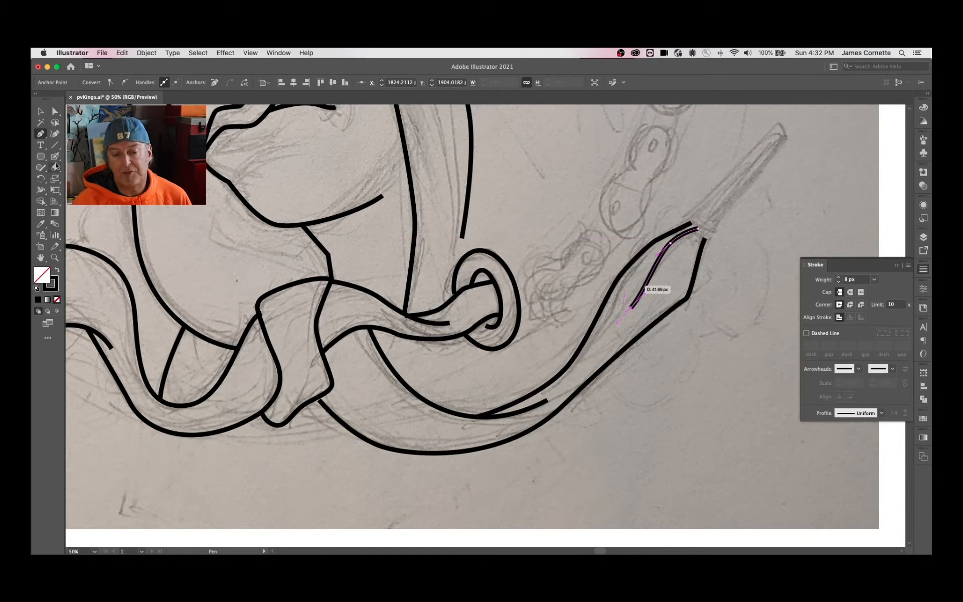
{"action": "key", "text": "super+shift+a"}
Outline the slanted rod at the right ribbon's tip and close the joint between rod and ribbon
{"action": "left_click_drag", "start_coordinate": [688, 225], "coordinate": [558, 324]}
{"action": "left_click", "coordinate": [550, 337]}
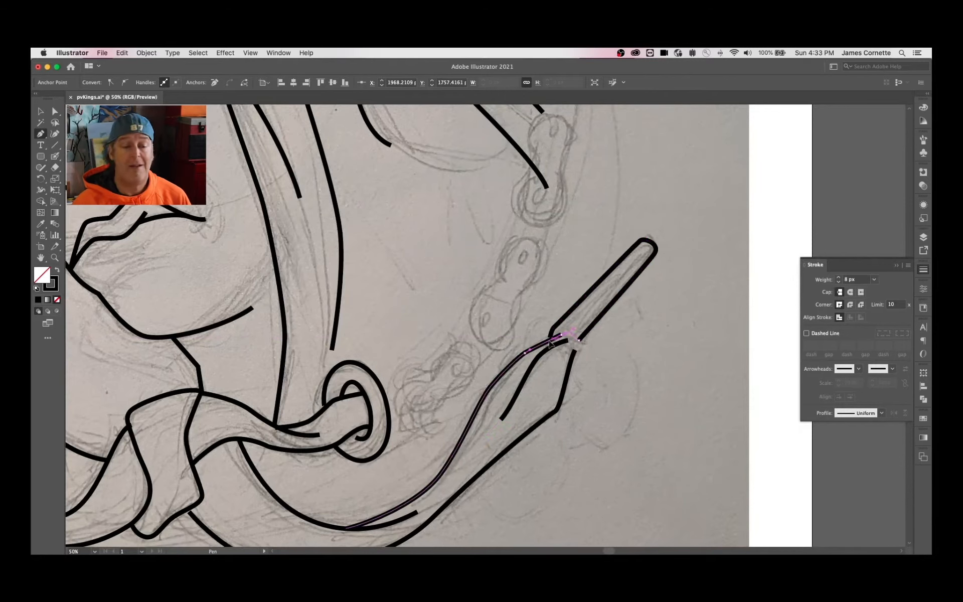
{"action": "left_click_drag", "start_coordinate": [655, 255], "coordinate": [660, 265]}
{"action": "left_click", "coordinate": [572, 355], "text": "super"}
{"action": "mouse_move", "coordinate": [579, 340]}
{"action": "left_mouse_down"}
{"action": "mouse_move", "coordinate": [591, 352]}
{"action": "mouse_move", "coordinate": [576, 351]}
{"action": "left_mouse_up"}
{"action": "left_click_drag", "start_coordinate": [579, 340], "coordinate": [578, 342]}
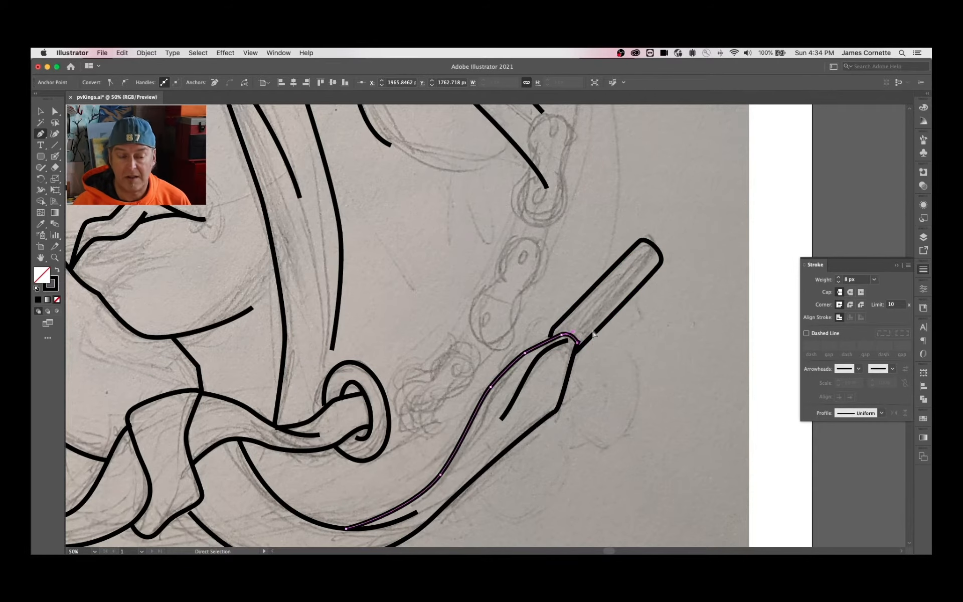
Outline the matching slanted rod at the left end of the ribbon and close its joint with the ribbon edges
{"action": "key", "text": "super+minus"}
{"action": "key", "text": "super+minus"}
{"action": "key", "text": "super+minus"}
{"action": "left_click_drag", "start_coordinate": [519, 362], "coordinate": [648, 346]}
{"action": "key", "text": "super+plus"}
{"action": "key", "text": "super+plus"}
{"action": "key", "text": "super+plus"}
{"action": "left_click_drag", "start_coordinate": [656, 277], "coordinate": [851, 259]}
{"action": "left_click", "coordinate": [284, 311]}
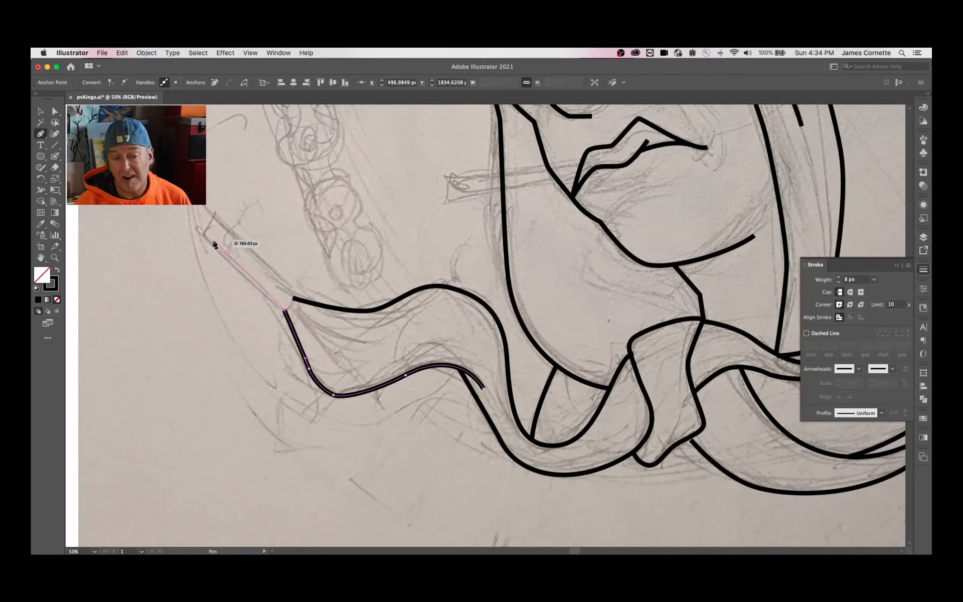
{"action": "left_click", "coordinate": [296, 293]}
{"action": "left_click_drag", "start_coordinate": [293, 299], "coordinate": [297, 294]}
{"action": "left_click", "coordinate": [285, 310]}
{"action": "left_click", "coordinate": [331, 357], "text": "super"}
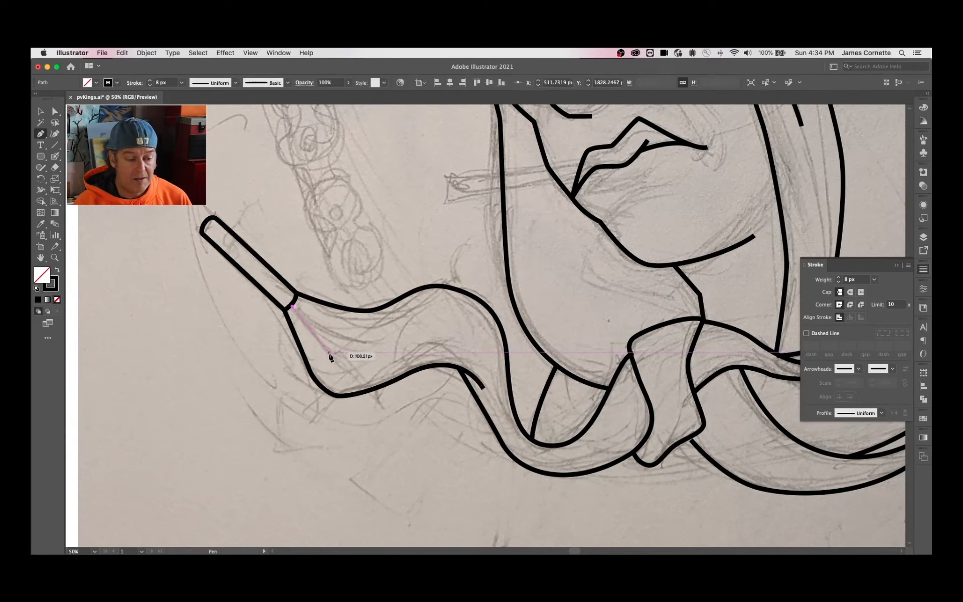
Draw two short fold lines fanning out from the rod inside the left end of the ribbon
{"action": "left_click", "coordinate": [293, 307]}
{"action": "left_click", "coordinate": [368, 373]}
{"action": "key", "text": "super+shift+a"}
{"action": "mouse_move", "coordinate": [333, 357]}
{"action": "left_mouse_down"}
{"action": "mouse_move", "coordinate": [354, 369]}
{"action": "mouse_move", "coordinate": [377, 342]}
{"action": "left_mouse_up"}
{"action": "left_click", "coordinate": [293, 307]}
{"action": "left_click", "coordinate": [394, 336]}
Select all of the king line art and set its stroke weight to 12 px
{"action": "key", "text": "super+minus"}
{"action": "key", "text": "super+0"}
{"action": "left_click", "coordinate": [41, 111]}
{"action": "key", "text": "super+a"}
{"action": "left_click", "coordinate": [838, 277]}
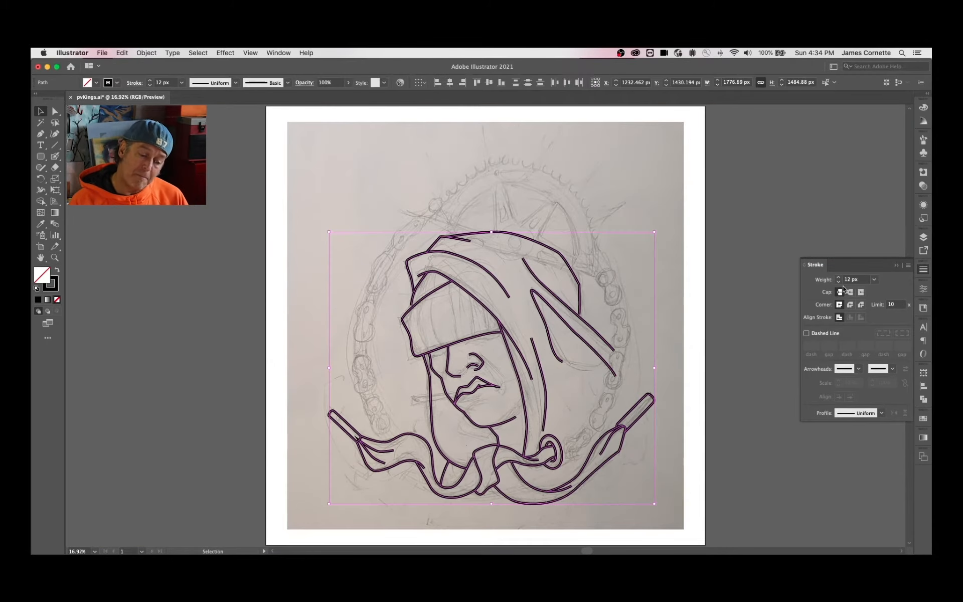
{"action": "left_click", "coordinate": [672, 199]}
Show the chain layer, select the chain ring and nudge it right and up around the king figure
{"action": "left_click", "coordinate": [924, 237]}
{"action": "left_click", "coordinate": [755, 267]}
{"action": "left_click", "coordinate": [899, 267]}
{"action": "key", "text": "shift+Right"}
{"action": "key", "text": "shift+Right"}
{"action": "key", "text": "shift+Right"}
{"action": "key", "text": "shift+Right"}
{"action": "key", "text": "shift+Right"}
{"action": "key", "text": "shift+Right"}
{"action": "key", "text": "shift+Right"}
{"action": "key", "text": "shift+Right"}
{"action": "key", "text": "shift+Right"}
{"action": "key", "text": "shift+Up"}
{"action": "key", "text": "shift+Up"}
{"action": "key", "text": "shift+Up"}
{"action": "key", "text": "shift+Up"}
{"action": "key", "text": "shift+Up"}
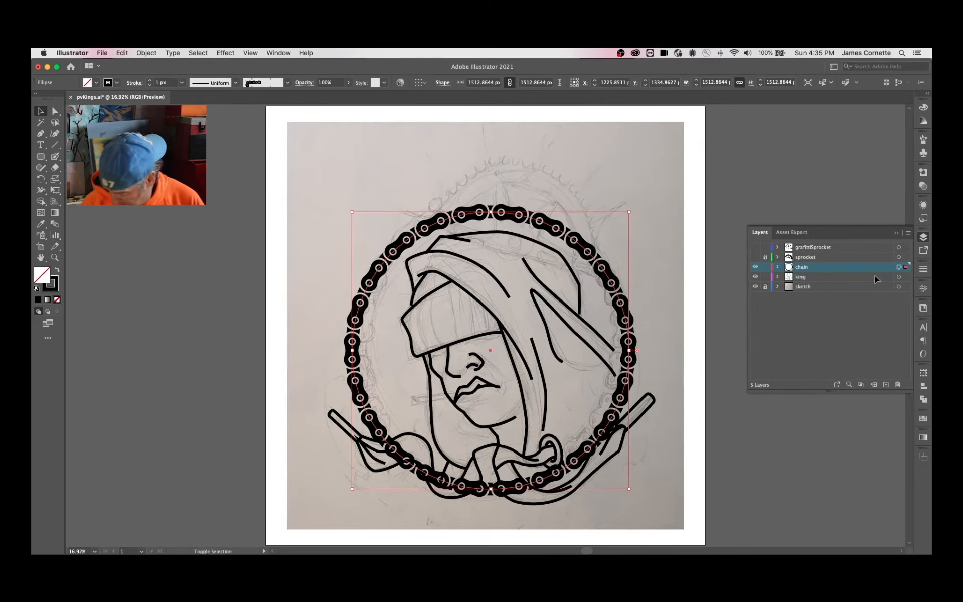
Show the grafittiSprocket layer, select its artwork and set the stroke weight to 16 px
{"action": "left_click", "coordinate": [756, 247]}
{"action": "left_click", "coordinate": [899, 248]}
{"action": "left_click", "coordinate": [923, 269]}
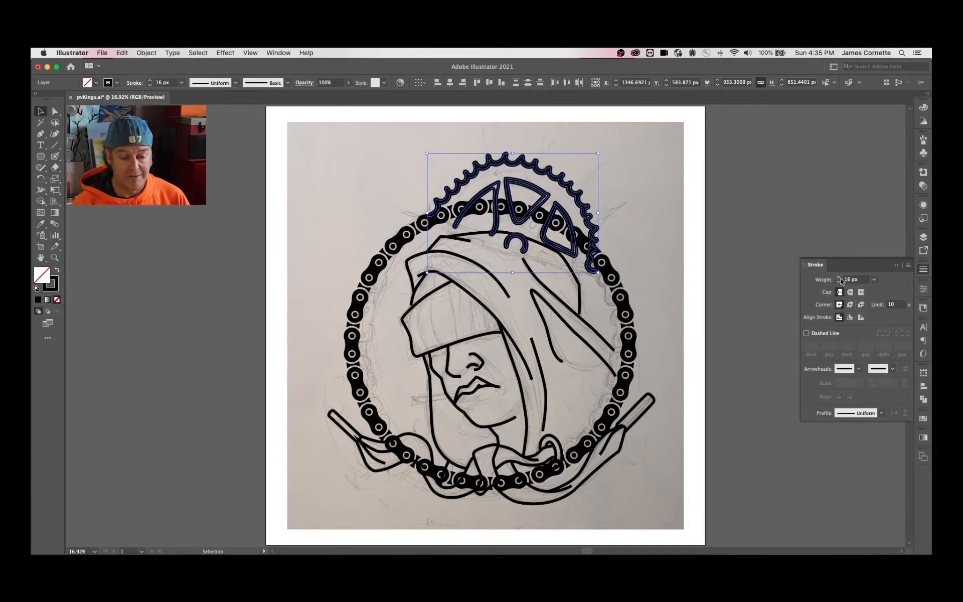
Convert the selected graffiti sprocket's strokes to filled outlines with Outline Stroke
{"action": "left_click", "coordinate": [147, 53]}
{"action": "mouse_move", "coordinate": [151, 262]}
{"action": "left_click", "coordinate": [261, 283]}
{"action": "left_click", "coordinate": [923, 399]}
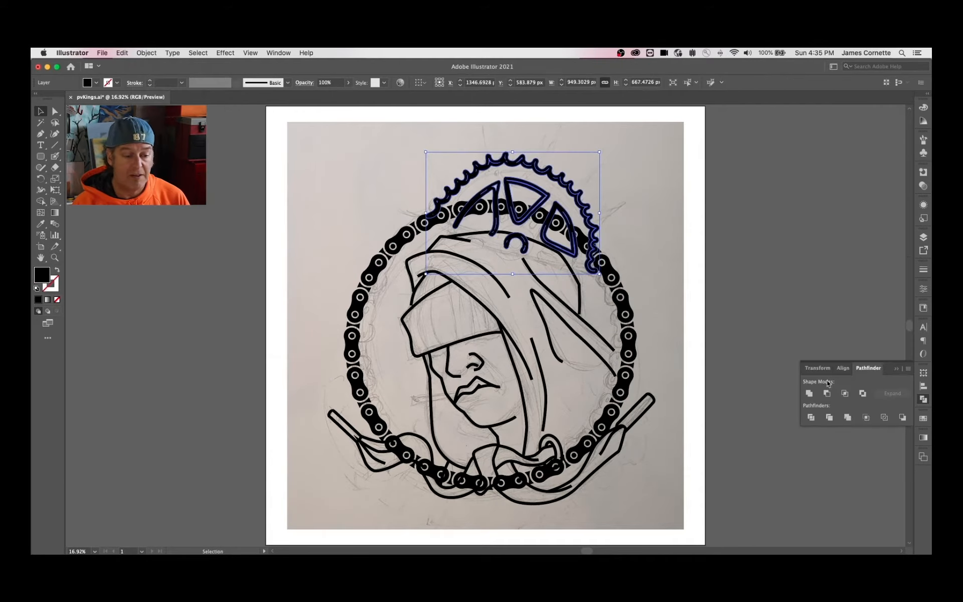
{"action": "left_click", "coordinate": [689, 312]}
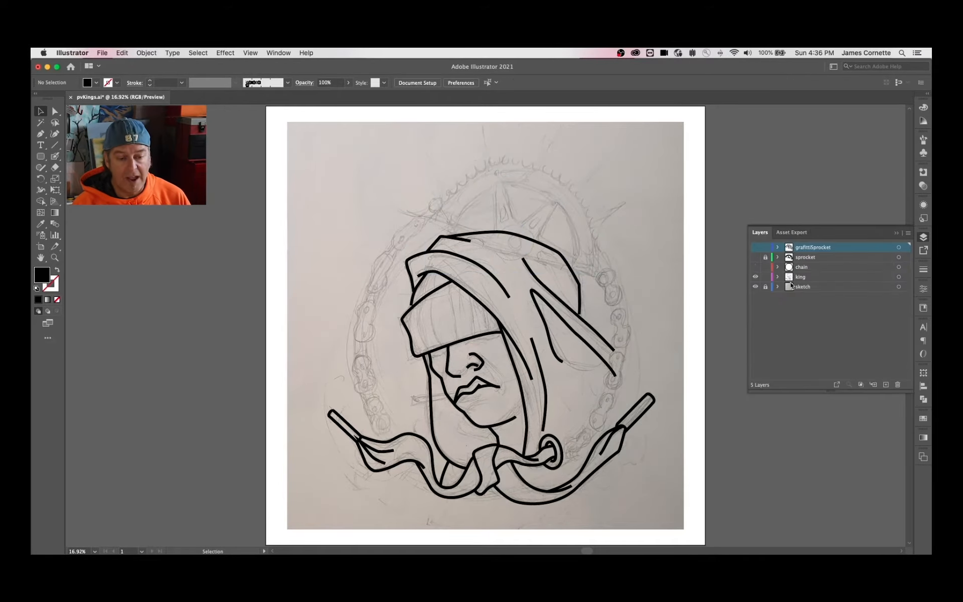
Move the end points of the cap's front line and the cuff's lower edge so they meet the neighbouring lines
{"action": "key", "text": "ctrl+="}
{"action": "key", "text": "ctrl+="}
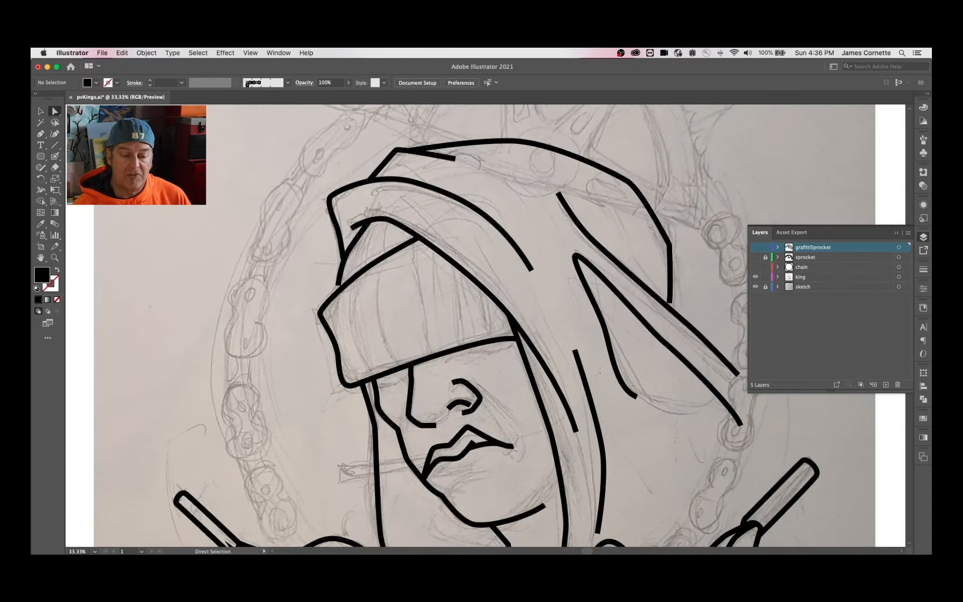
{"action": "key", "text": "a"}
{"action": "left_click", "coordinate": [333, 316]}
{"action": "left_click_drag", "start_coordinate": [332, 314], "coordinate": [350, 246]}
{"action": "left_click", "coordinate": [515, 339]}
{"action": "left_click_drag", "start_coordinate": [516, 339], "coordinate": [516, 333]}
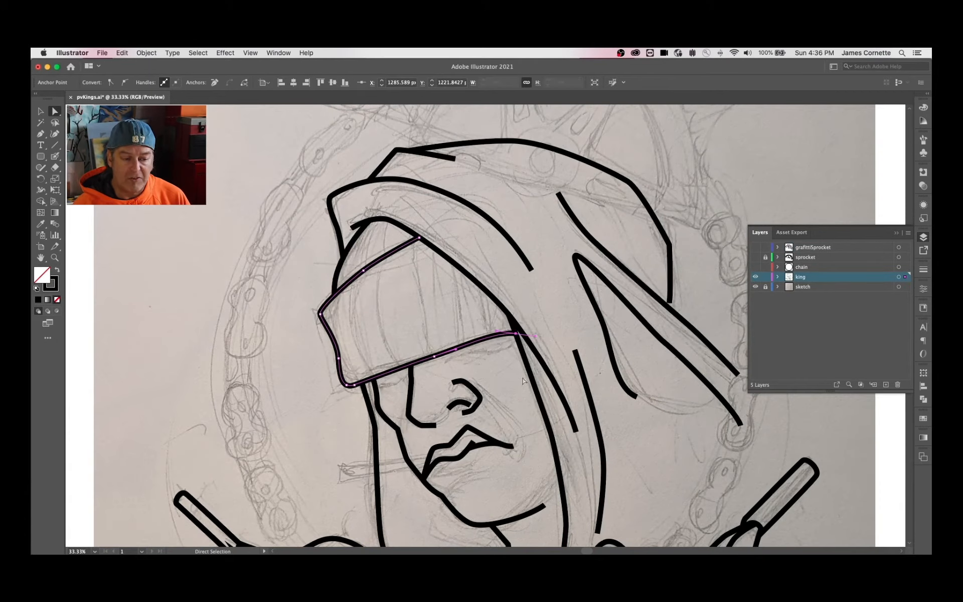
Draw the crease below the lower lip and the cheek line running from the nostril past the corner of the mouth
{"action": "left_click", "coordinate": [442, 496]}
{"action": "left_click", "coordinate": [469, 475]}
{"action": "left_click", "coordinate": [494, 472]}
{"action": "left_click", "coordinate": [542, 430], "text": "super"}
{"action": "left_click", "coordinate": [480, 399]}
{"action": "left_click", "coordinate": [517, 423]}
{"action": "left_click", "coordinate": [526, 445]}
{"action": "left_click", "coordinate": [549, 408], "text": "super"}
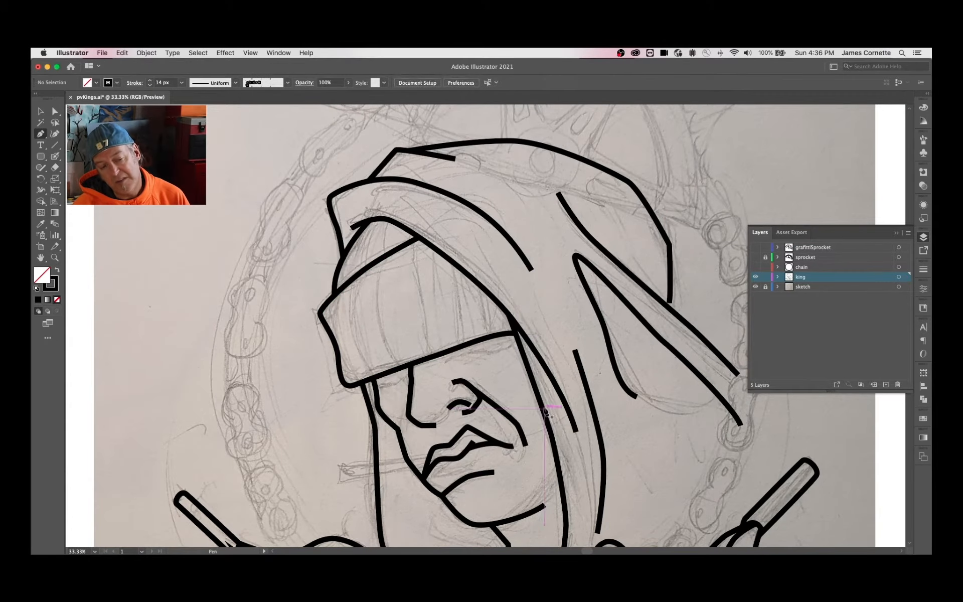
Draw the small angular far eye beneath the cap's cuff, beside the bridge of the nose
{"action": "left_click", "coordinate": [376, 378]}
{"action": "left_click", "coordinate": [390, 381]}
{"action": "left_click", "coordinate": [407, 367]}
{"action": "left_click", "coordinate": [486, 346], "text": "super"}
Draw the narrow near eye under the cuff's edge and the short crease beneath it
{"action": "left_click", "coordinate": [455, 350]}
{"action": "left_click", "coordinate": [489, 349]}
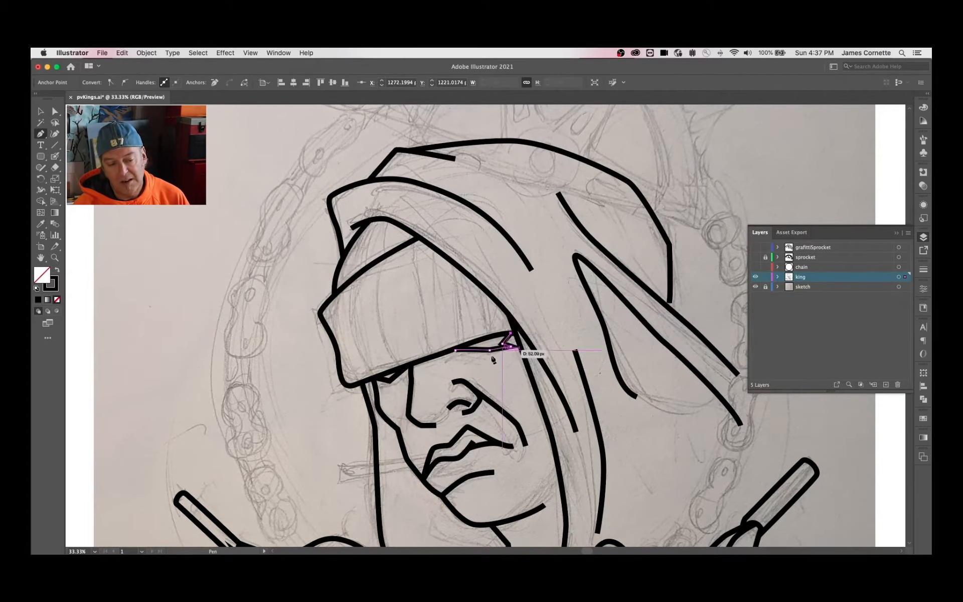
{"action": "left_click", "coordinate": [493, 358], "text": "super"}
{"action": "left_click", "coordinate": [459, 351]}
{"action": "left_click", "coordinate": [478, 361]}
{"action": "left_click", "coordinate": [502, 364]}
{"action": "left_click", "coordinate": [502, 377], "text": "super"}
Draw two short curved rib lines across the cap's crown above the cuff
{"action": "left_click", "coordinate": [366, 225]}
{"action": "left_click", "coordinate": [361, 250]}
{"action": "left_click", "coordinate": [363, 269]}
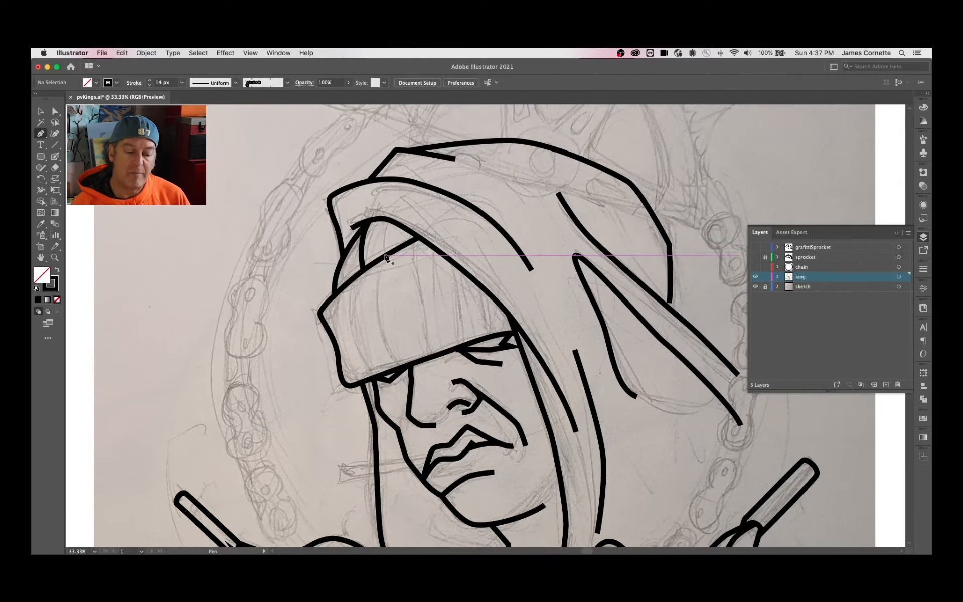
{"action": "left_click", "coordinate": [365, 382]}
{"action": "left_click", "coordinate": [377, 318], "text": "super"}
Draw the first two curved rib lines across the front of the cap's cuff, down to its lower edge
{"action": "left_click", "coordinate": [343, 291]}
{"action": "left_click", "coordinate": [348, 324]}
{"action": "left_click", "coordinate": [374, 376]}
{"action": "left_click", "coordinate": [395, 312], "text": "super"}
{"action": "left_click", "coordinate": [375, 265]}
{"action": "left_click_drag", "start_coordinate": [376, 326], "coordinate": [378, 330]}
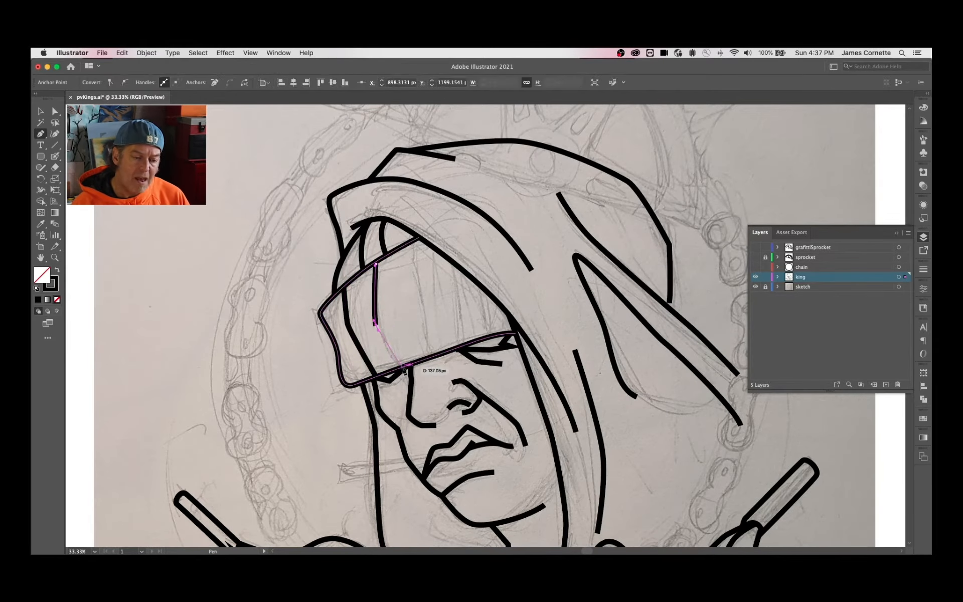
{"action": "left_click", "coordinate": [402, 366]}
{"action": "left_click", "coordinate": [416, 321], "text": "super"}
Draw two more rib lines across the cuff, from above the nose to the inner corner of the near eye
{"action": "left_click", "coordinate": [430, 355]}
{"action": "left_click_drag", "start_coordinate": [423, 299], "coordinate": [421, 292]}
{"action": "left_click", "coordinate": [412, 263]}
{"action": "left_click", "coordinate": [412, 243]}
{"action": "left_click", "coordinate": [432, 271], "text": "super"}
{"action": "left_click", "coordinate": [450, 262]}
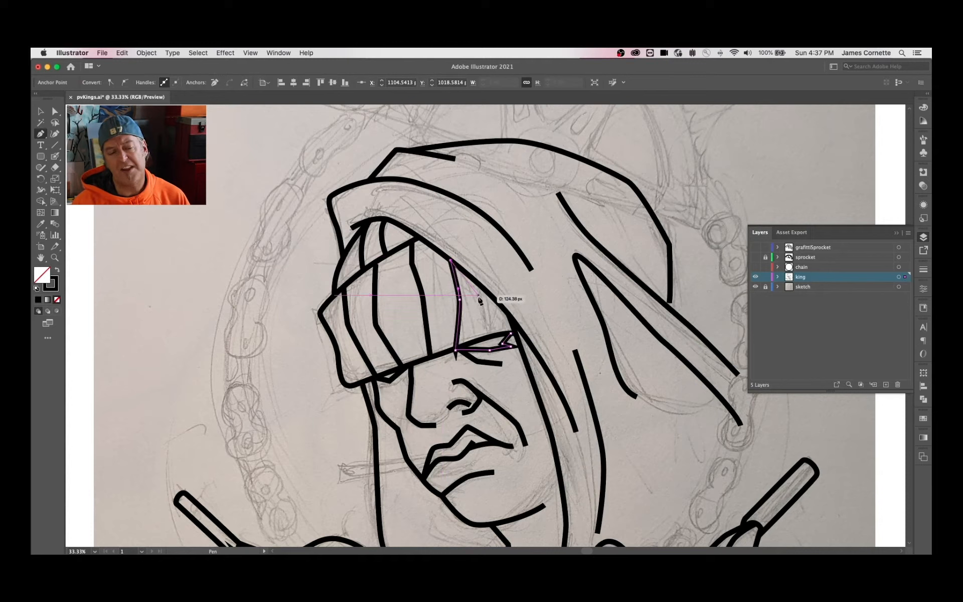
{"action": "left_click", "coordinate": [492, 327], "text": "super"}
Taper the open ends of the fold lines on the hood and its trailing cloth with the Width tool
{"action": "key", "text": "i"}
{"action": "left_click_drag", "start_coordinate": [532, 270], "coordinate": [529, 271]}
{"action": "left_click_drag", "start_coordinate": [513, 245], "coordinate": [558, 193]}
{"action": "left_click_drag", "start_coordinate": [586, 232], "coordinate": [586, 237]}
{"action": "left_click_drag", "start_coordinate": [636, 396], "coordinate": [638, 395]}
{"action": "left_click_drag", "start_coordinate": [583, 278], "coordinate": [581, 278]}
{"action": "mouse_move", "coordinate": [741, 425]}
{"action": "left_mouse_down"}
{"action": "mouse_move", "coordinate": [714, 450]}
{"action": "mouse_move", "coordinate": [741, 425]}
{"action": "left_mouse_up"}
{"action": "left_click_drag", "start_coordinate": [719, 397], "coordinate": [721, 395]}
Taper both ends of the long drape line running down from the hood towards the curled loop
{"action": "left_click_drag", "start_coordinate": [576, 350], "coordinate": [576, 350]}
{"action": "left_click_drag", "start_coordinate": [589, 397], "coordinate": [593, 396]}
{"action": "left_click_drag", "start_coordinate": [624, 447], "coordinate": [643, 261]}
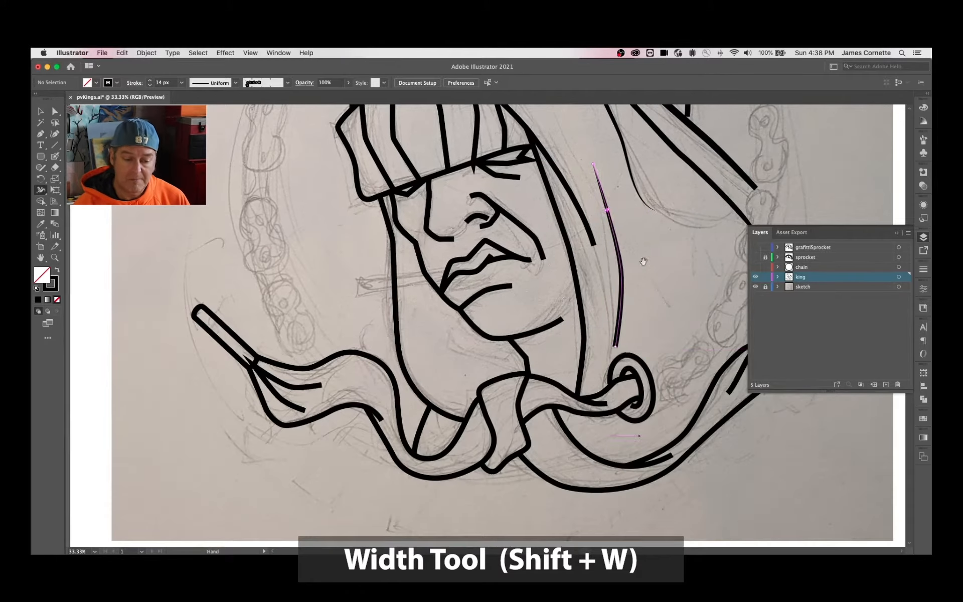
{"action": "left_click_drag", "start_coordinate": [616, 347], "coordinate": [621, 348]}
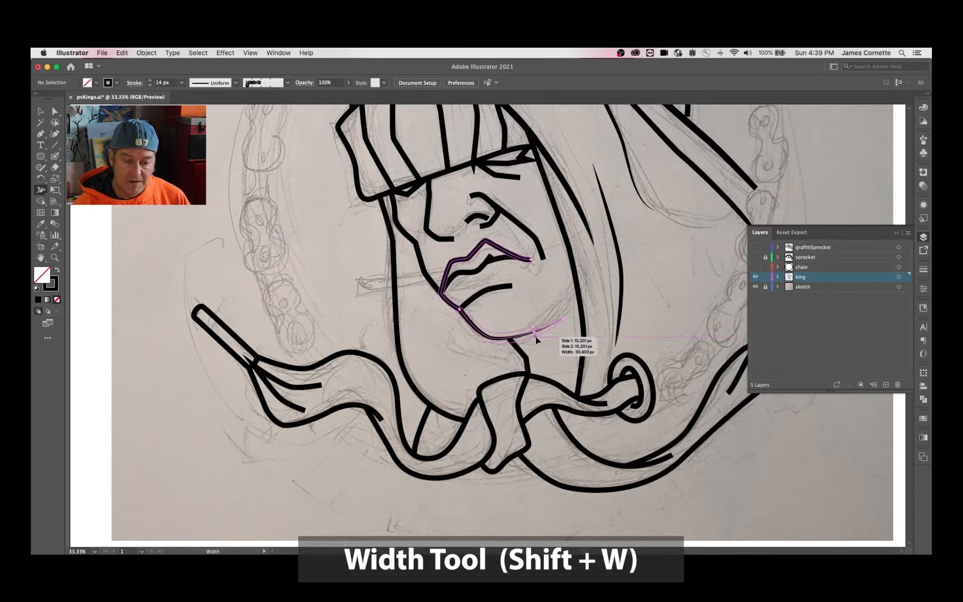
Taper the open ends of the cheek crease, lower eye line, nose and nostril curves with the Width tool
{"action": "left_click_drag", "start_coordinate": [543, 260], "coordinate": [541, 258]}
{"action": "left_click_drag", "start_coordinate": [519, 179], "coordinate": [520, 177]}
{"action": "left_click_drag", "start_coordinate": [453, 242], "coordinate": [453, 239]}
{"action": "left_click_drag", "start_coordinate": [467, 222], "coordinate": [466, 207]}
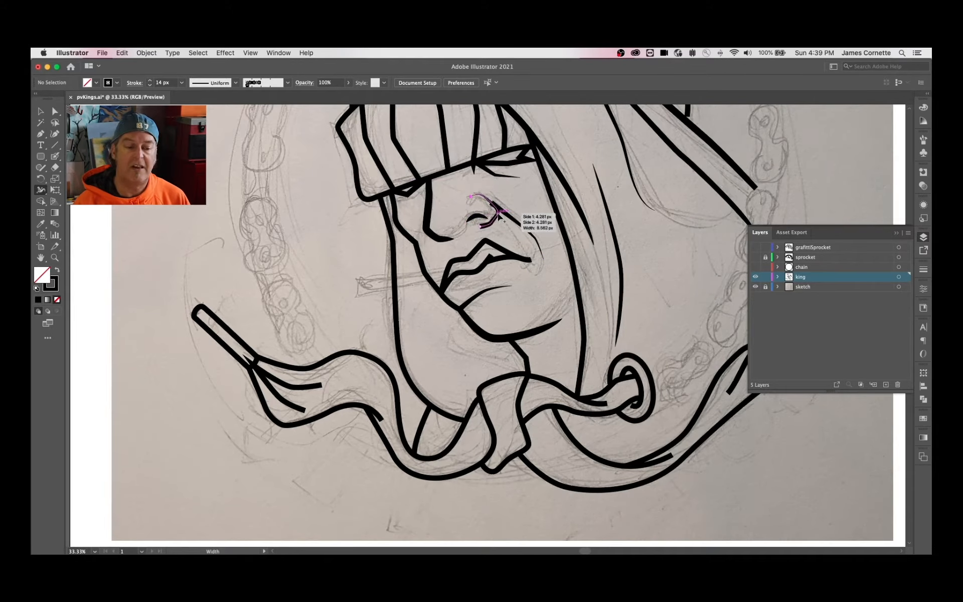
{"action": "left_click_drag", "start_coordinate": [483, 234], "coordinate": [484, 236]}
Taper the short fold lines on both sides of the ribbon and adjust the line ends at the back of the hood
{"action": "left_click_drag", "start_coordinate": [307, 411], "coordinate": [305, 409]}
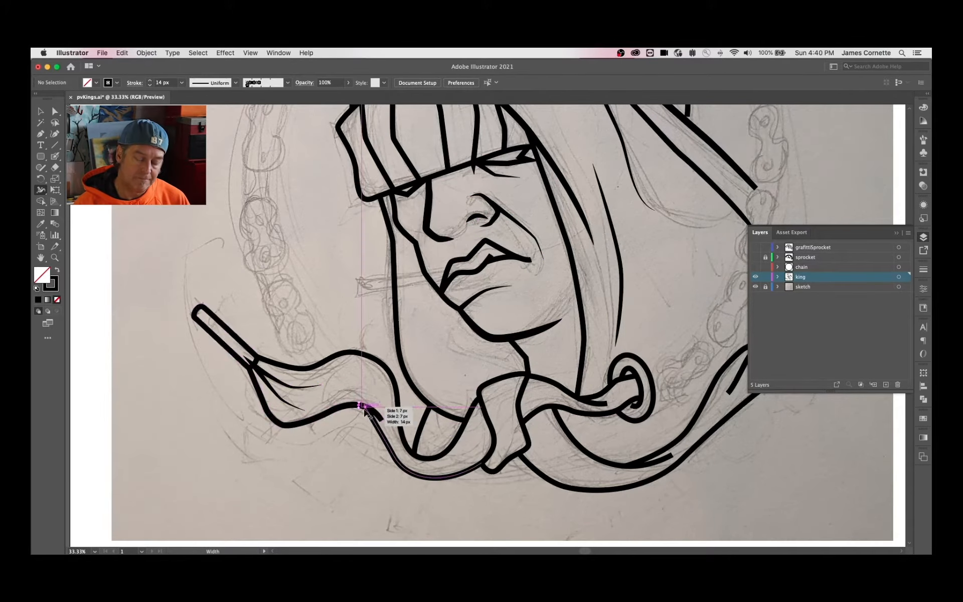
{"action": "left_click_drag", "start_coordinate": [640, 469], "coordinate": [641, 468]}
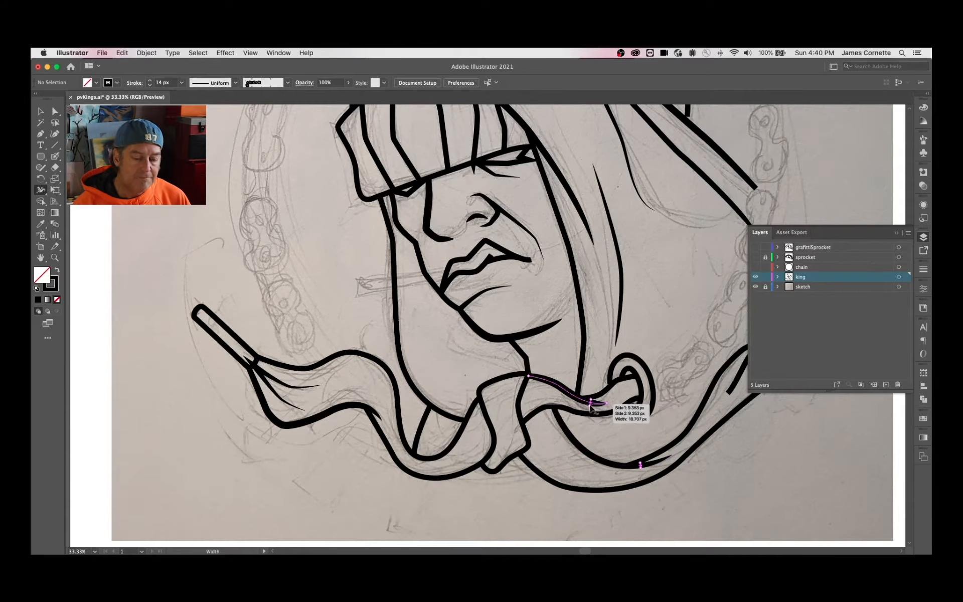
{"action": "scroll", "coordinate": [735, 383], "scroll_direction": "right", "scroll_amount": 4}
{"action": "scroll", "coordinate": [654, 314], "scroll_direction": "up", "scroll_amount": 3}
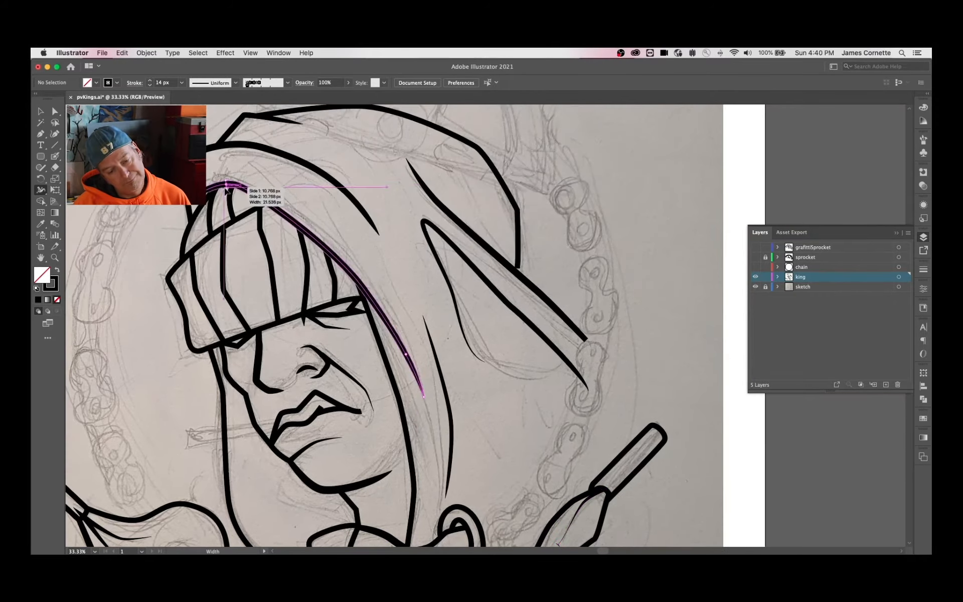
{"action": "left_click_drag", "start_coordinate": [522, 268], "coordinate": [524, 268]}
{"action": "left_click", "coordinate": [593, 340]}
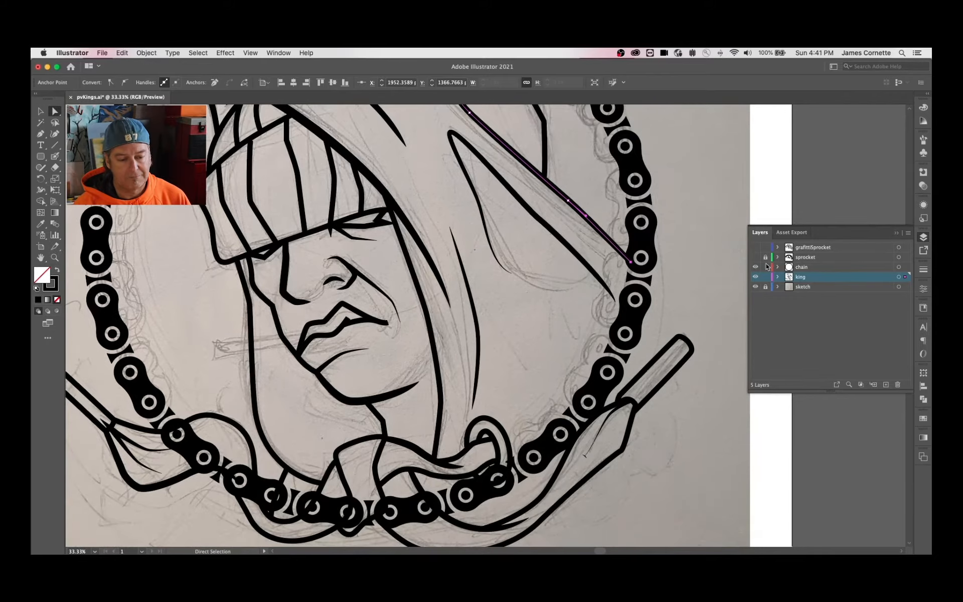
Hide the chain layer and extend the upper lip line into a tapered point at the mouth's corner
{"action": "left_click", "coordinate": [755, 267]}
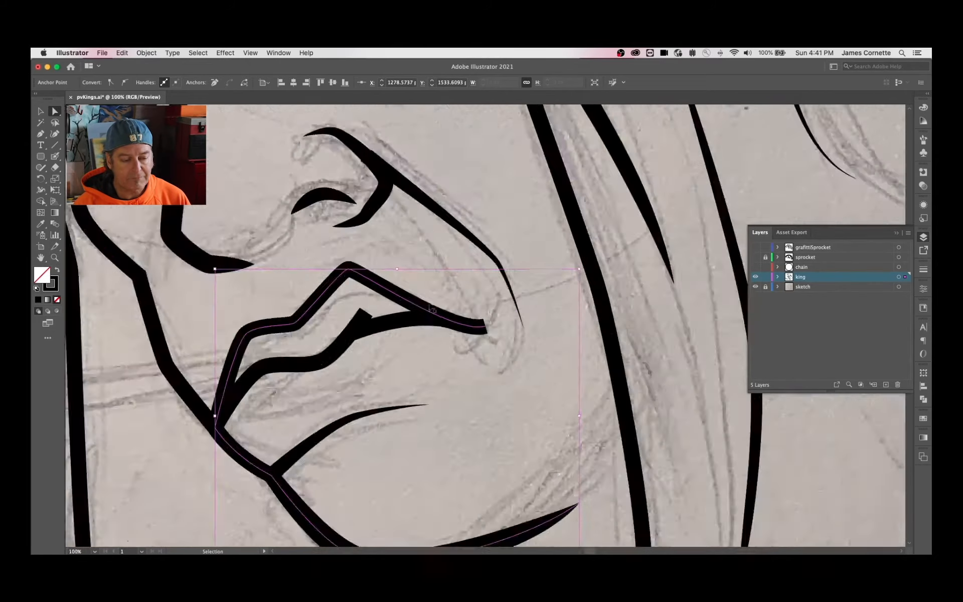
{"action": "key", "text": "super+equal"}
{"action": "key", "text": "shift+w"}
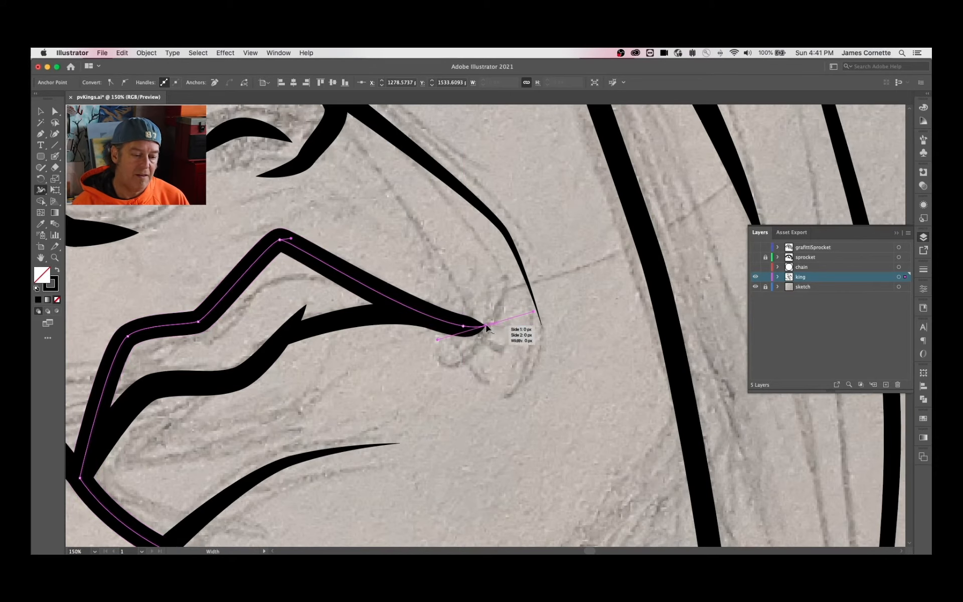
{"action": "key", "text": "v"}
{"action": "left_click_drag", "start_coordinate": [486, 329], "coordinate": [505, 323]}
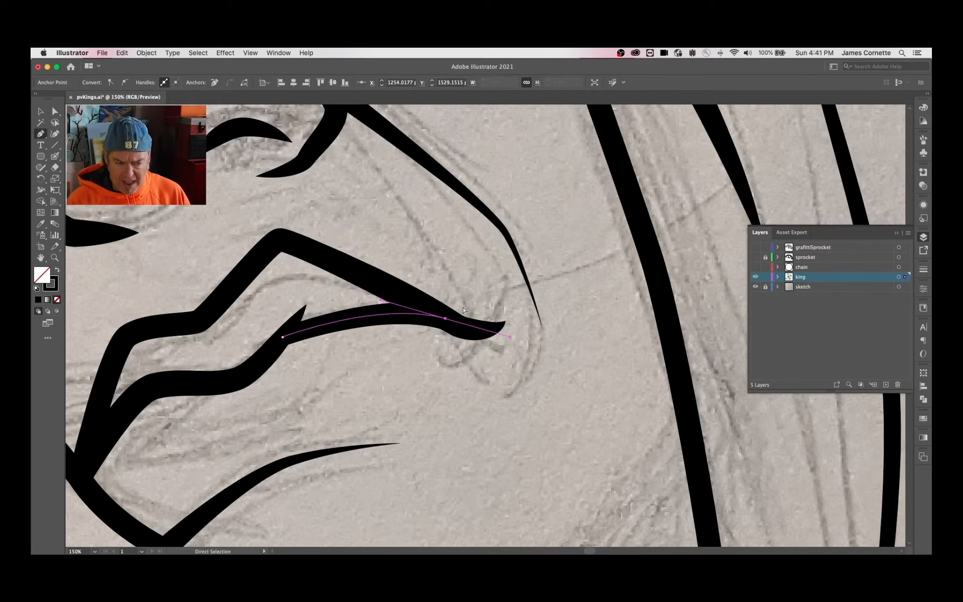
Refine the lines around the nostril and taper the upper end of the cheek crease where it meets the nose
{"action": "left_click", "coordinate": [311, 156]}
{"action": "left_click_drag", "start_coordinate": [292, 143], "coordinate": [298, 134]}
{"action": "mouse_move", "coordinate": [244, 127]}
{"action": "left_mouse_down"}
{"action": "mouse_move", "coordinate": [243, 119]}
{"action": "mouse_move", "coordinate": [243, 232]}
{"action": "mouse_move", "coordinate": [267, 230]}
{"action": "left_mouse_up"}
{"action": "key", "text": "shift+w"}
{"action": "key", "text": "a"}
{"action": "left_click", "coordinate": [358, 168]}
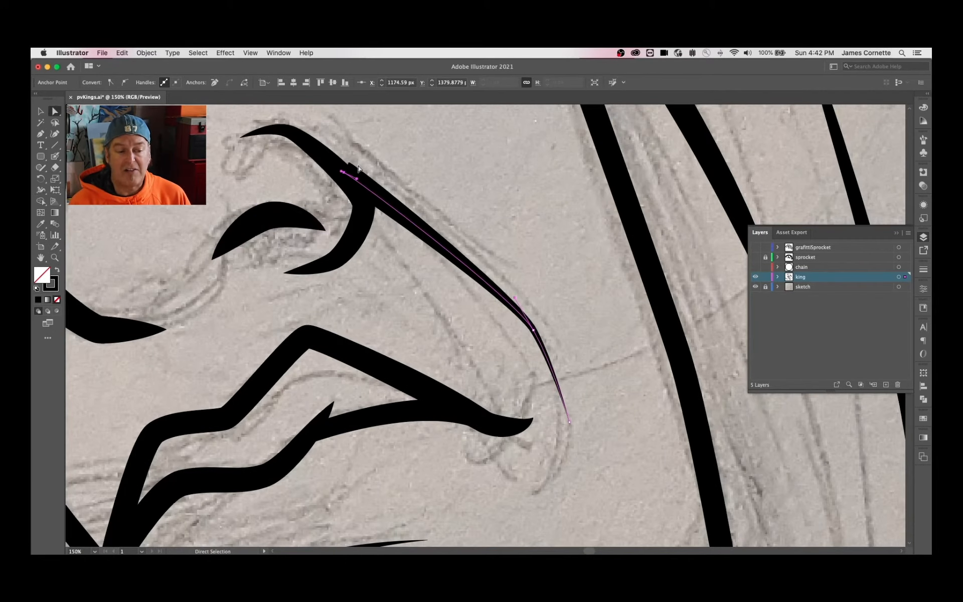
{"action": "key", "text": "shift+w"}
Draw a straight line from the tip of the hood's trailing cloth down to the ribbon beside the rod
{"action": "key", "text": "super+minus"}
{"action": "key", "text": "super+minus"}
{"action": "key", "text": "super+minus"}
{"action": "key", "text": "super+minus"}
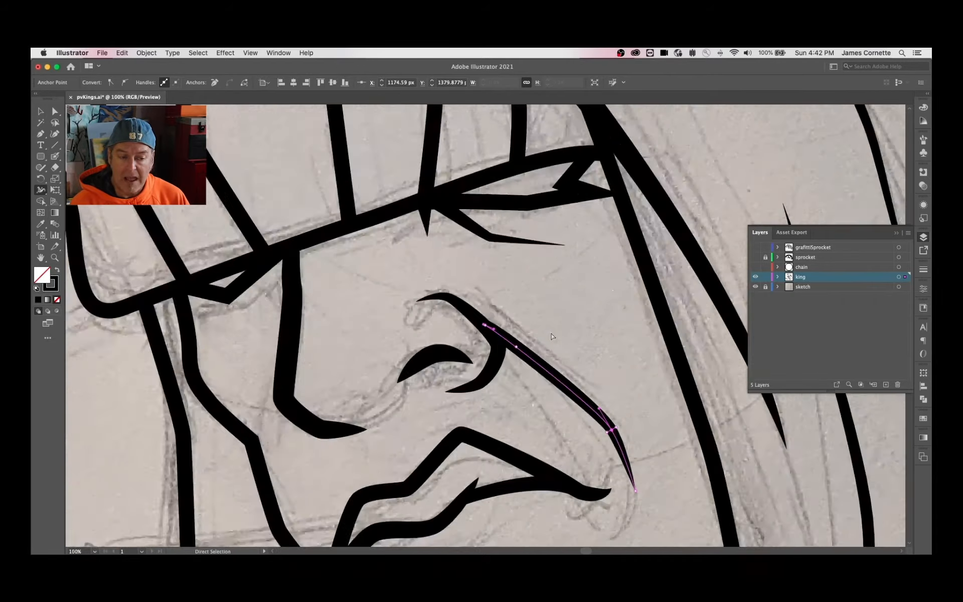
{"action": "key", "text": "super+minus"}
{"action": "key", "text": "super+minus"}
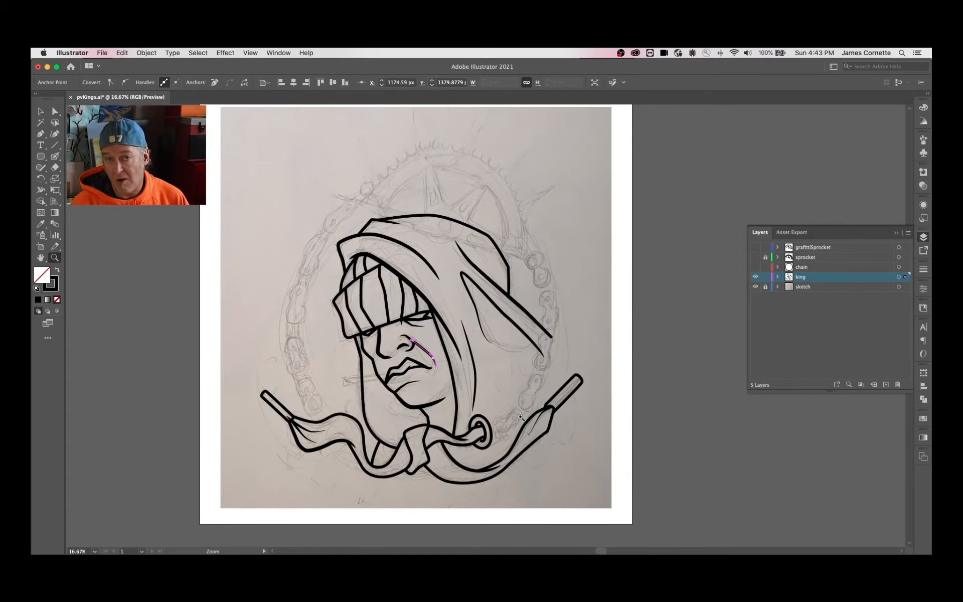
{"action": "left_click_drag", "start_coordinate": [521, 417], "coordinate": [532, 417]}
{"action": "key", "text": "p"}
{"action": "left_click", "coordinate": [556, 329]}
{"action": "left_click", "coordinate": [530, 428]}
Widen the lower end of the hood's crown outline where it meets the trailing cloth
{"action": "left_click", "coordinate": [507, 263], "text": "super"}
{"action": "key", "text": "shift+w"}
{"action": "key", "text": "super+plus"}
{"action": "key", "text": "super+plus"}
{"action": "key", "text": "super+plus"}
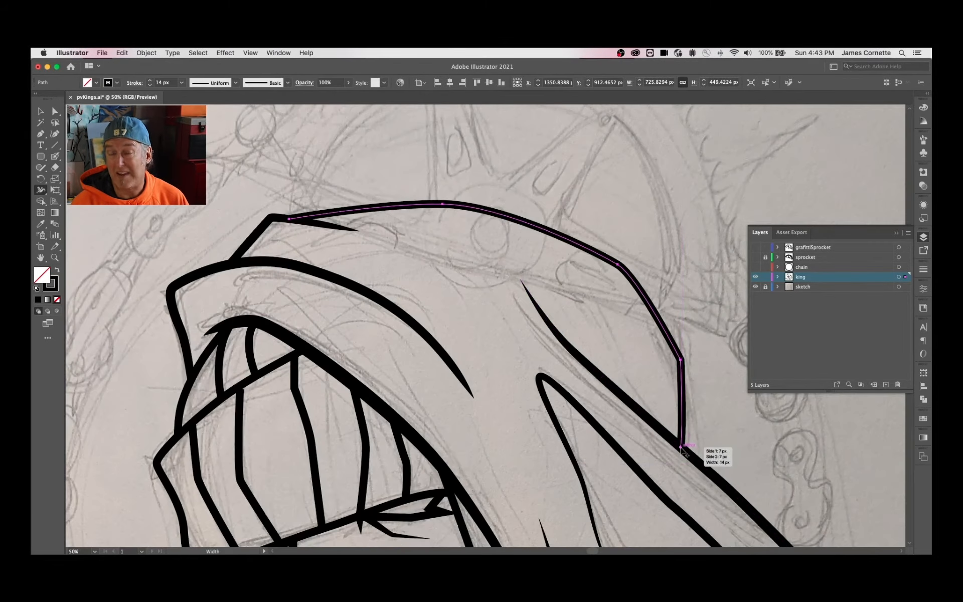
{"action": "left_click_drag", "start_coordinate": [682, 448], "coordinate": [689, 447]}
{"action": "left_click", "coordinate": [54, 111]}
Convert all of the king's strokes to outlines and unite them into a single shape
{"action": "key", "text": "super+minus"}
{"action": "key", "text": "super+minus"}
{"action": "key", "text": "super+minus"}
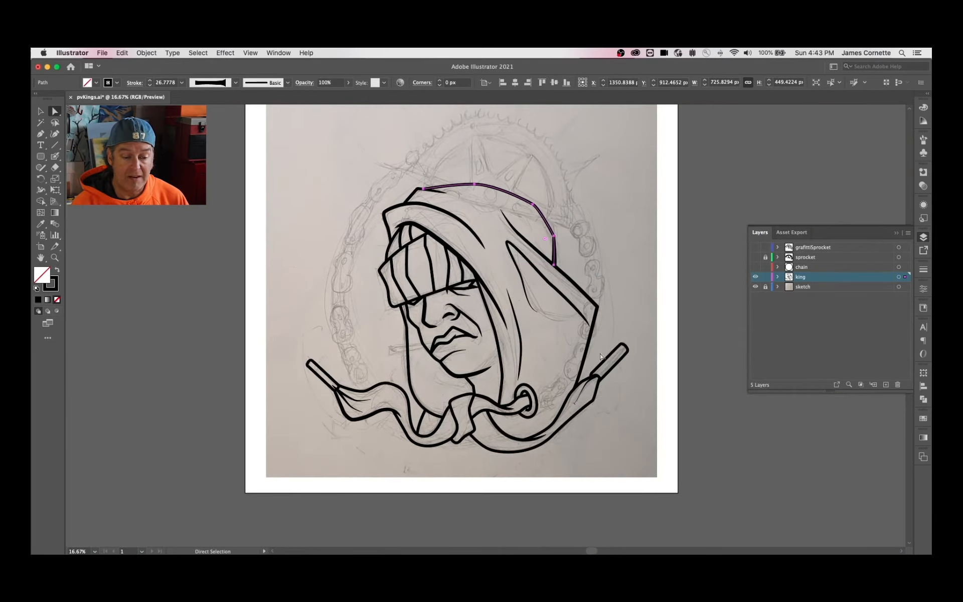
{"action": "key", "text": "super+a"}
{"action": "left_click", "coordinate": [146, 53]}
{"action": "mouse_move", "coordinate": [150, 262]}
{"action": "left_click", "coordinate": [261, 282]}
{"action": "left_click", "coordinate": [923, 399]}
{"action": "left_click", "coordinate": [809, 393]}
Simplify the united king line art to reduce its anchor points, and deselect it
{"action": "left_click", "coordinate": [146, 53]}
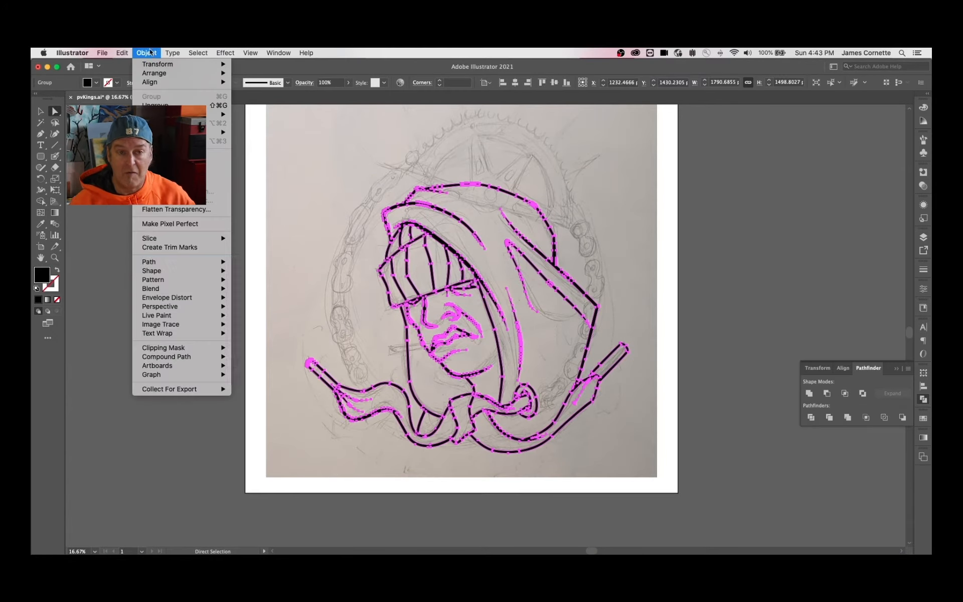
{"action": "left_click", "coordinate": [261, 321]}
{"action": "key", "text": "v"}
{"action": "left_click", "coordinate": [700, 317]}
Thicken the short fold line at the ribbon's end beside the rod by reshaping its tip
{"action": "key", "text": "super+plus"}
{"action": "key", "text": "super+plus"}
{"action": "left_click_drag", "start_coordinate": [701, 357], "coordinate": [558, 160]}
{"action": "left_click", "coordinate": [560, 246]}
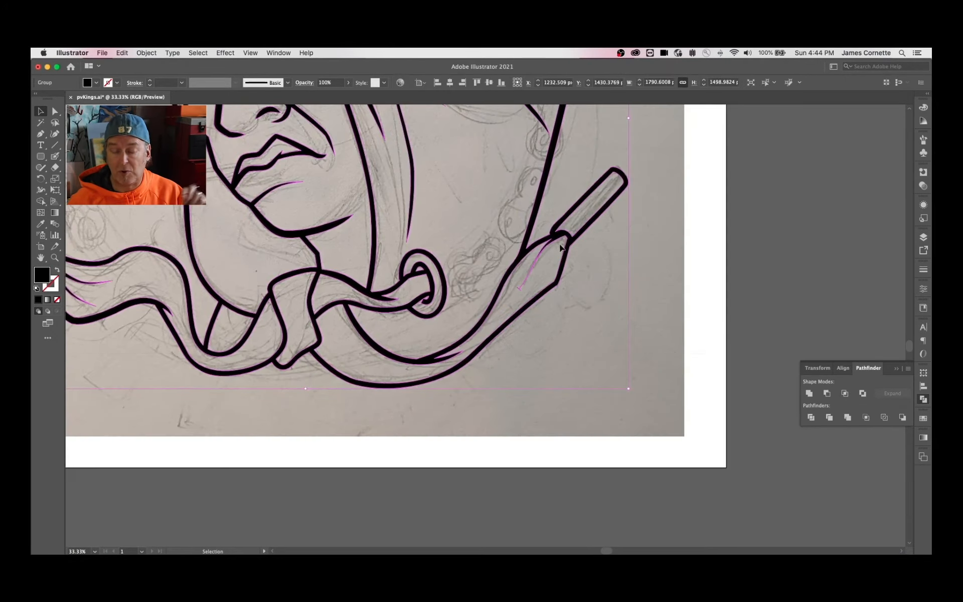
{"action": "key", "text": "super+plus"}
{"action": "key", "text": "super+plus"}
{"action": "key", "text": "p"}
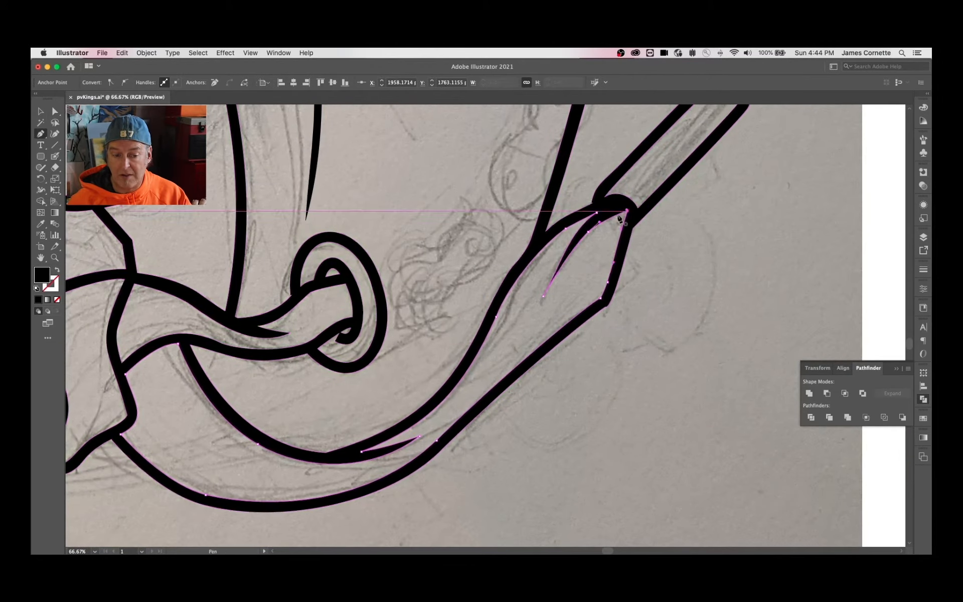
{"action": "left_click_drag", "start_coordinate": [544, 296], "coordinate": [560, 299]}
Delete the small gaps inside the ribbon's curled loop so that they fill in black
{"action": "left_click", "coordinate": [343, 337], "text": "super"}
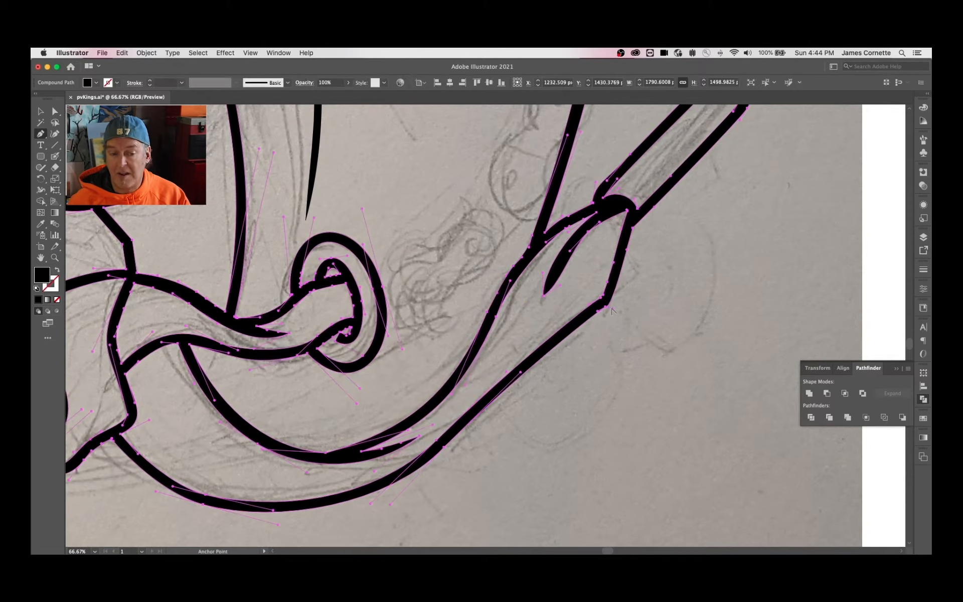
{"action": "left_click", "coordinate": [337, 339], "text": "super"}
{"action": "left_click_drag", "start_coordinate": [333, 324], "coordinate": [610, 262]}
{"action": "key", "text": "Delete"}
Fill in the tight corners where the neck meets the jaw and the knot, and touch up the opposite rod's joint
{"action": "key", "text": "super+space"}
{"action": "left_click", "coordinate": [588, 138], "text": "super"}
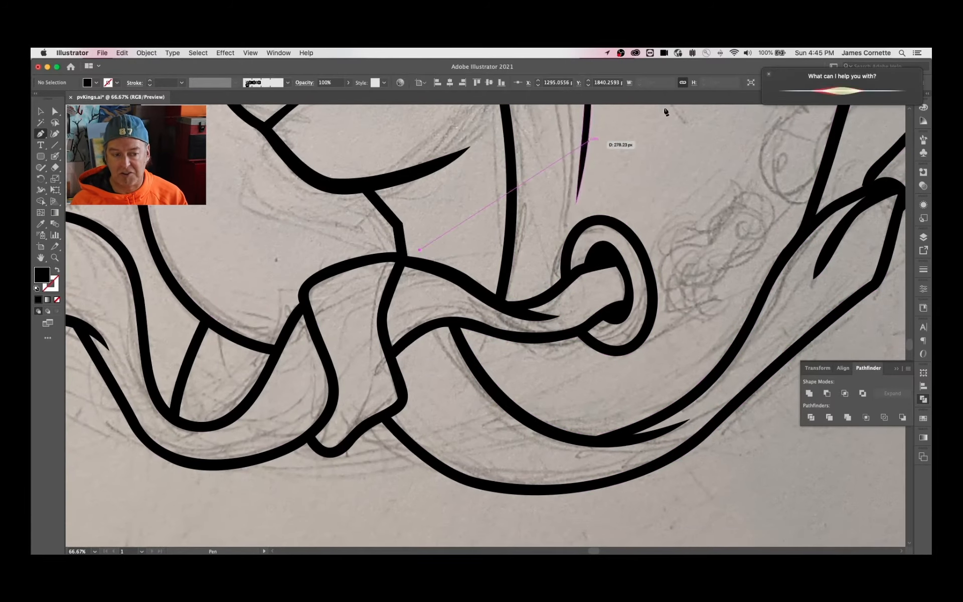
{"action": "left_click", "coordinate": [407, 256], "text": "super"}
{"action": "left_click", "coordinate": [406, 256]}
{"action": "left_click", "coordinate": [381, 200], "text": "super"}
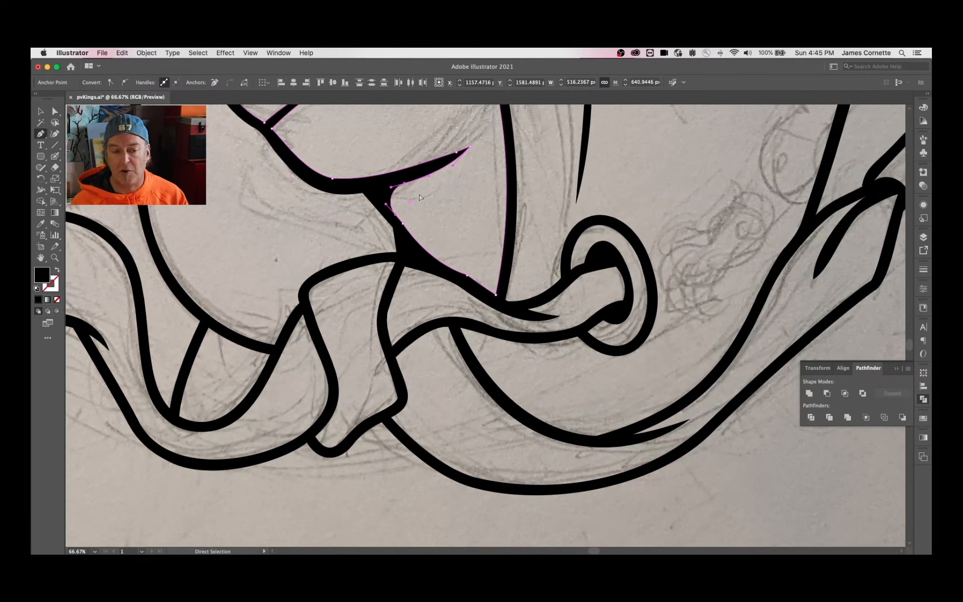
{"action": "left_click_drag", "start_coordinate": [283, 233], "coordinate": [719, 239]}
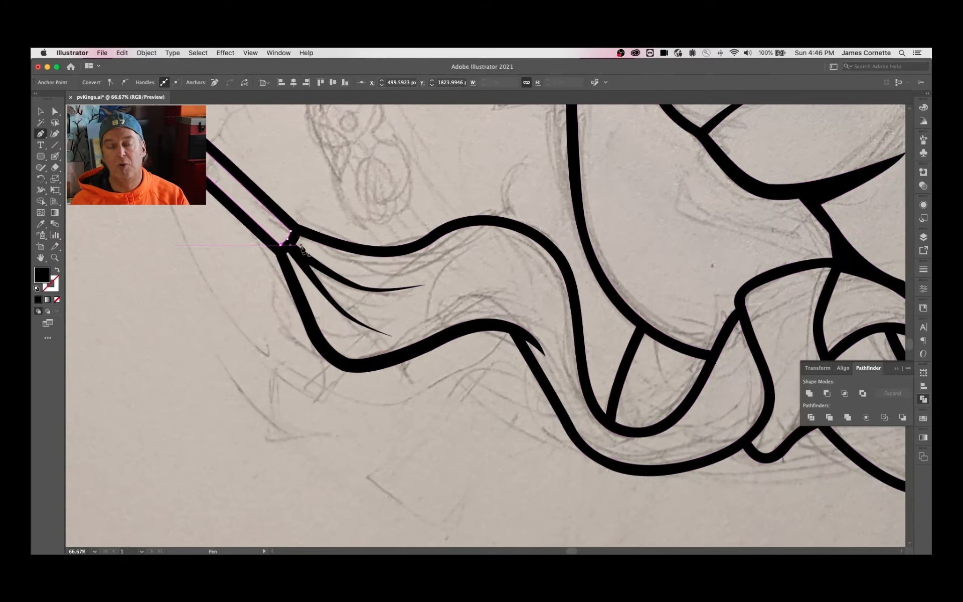
{"action": "left_click", "coordinate": [300, 236], "text": "super"}
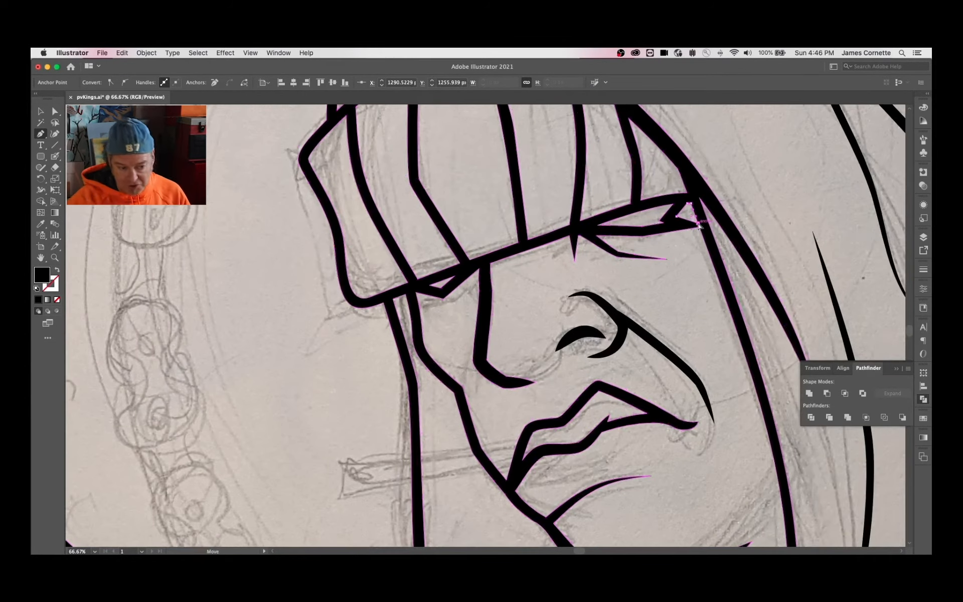
Reshape the near eye with a heavier lower lid and remove the stray spike below the cuff
{"action": "left_click", "coordinate": [660, 221], "text": "super"}
{"action": "left_click_drag", "start_coordinate": [691, 227], "coordinate": [684, 205]}
{"action": "left_click", "coordinate": [616, 242]}
{"action": "left_click", "coordinate": [575, 262]}
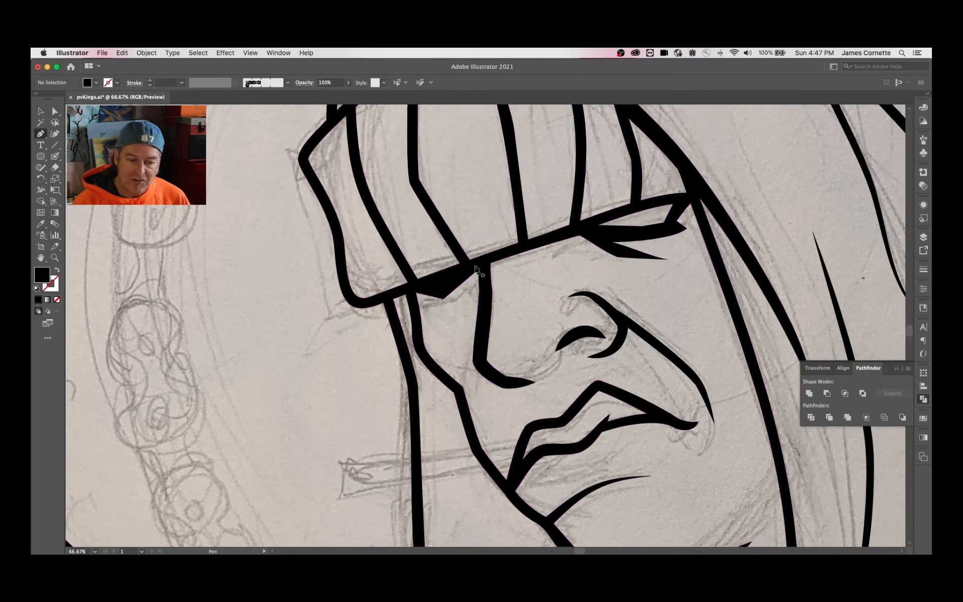
Round the lower edge of the far eye and thicken the face outline just beneath the cuff
{"action": "left_click_drag", "start_coordinate": [443, 295], "coordinate": [456, 291]}
{"action": "left_click", "coordinate": [409, 297]}
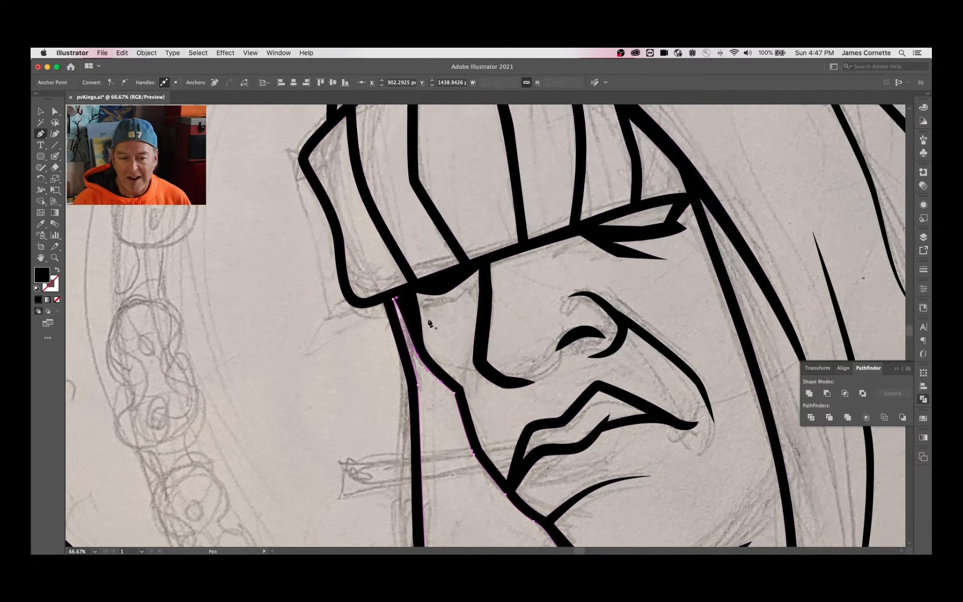
{"action": "left_click", "coordinate": [451, 274]}
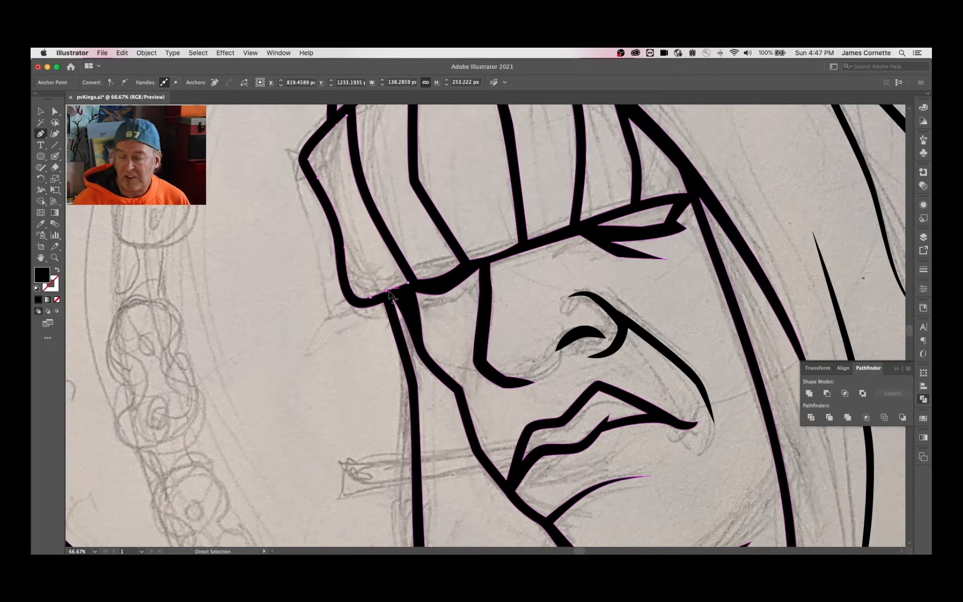
Adjust the cuff's lower edge from its outer corner across to the area above the near eye
{"action": "mouse_move", "coordinate": [392, 296]}
{"action": "left_mouse_down"}
{"action": "mouse_move", "coordinate": [345, 290]}
{"action": "mouse_move", "coordinate": [361, 306]}
{"action": "left_mouse_up"}
{"action": "left_click", "coordinate": [615, 214]}
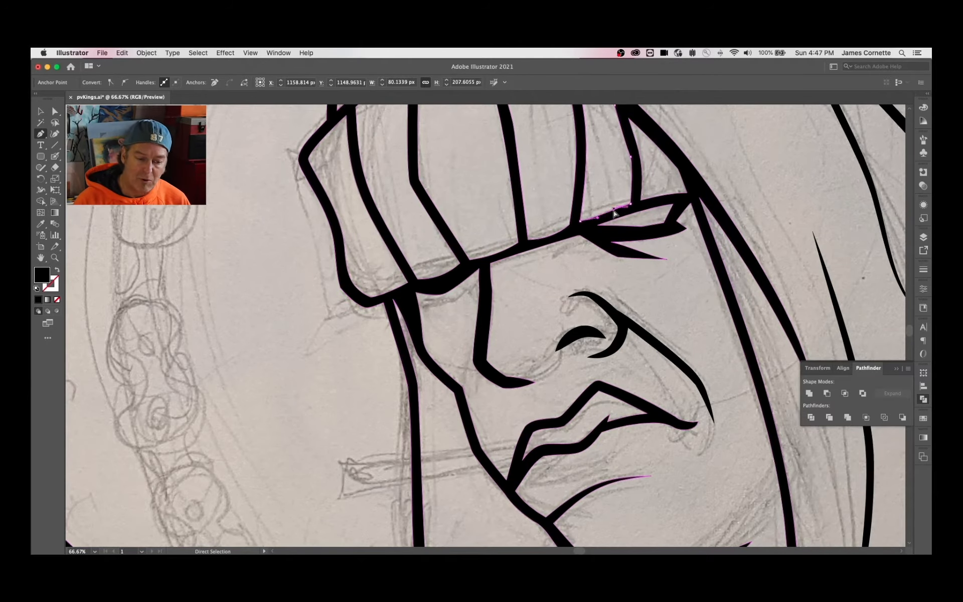
{"action": "left_click", "coordinate": [687, 189]}
{"action": "left_click_drag", "start_coordinate": [522, 252], "coordinate": [554, 387]}
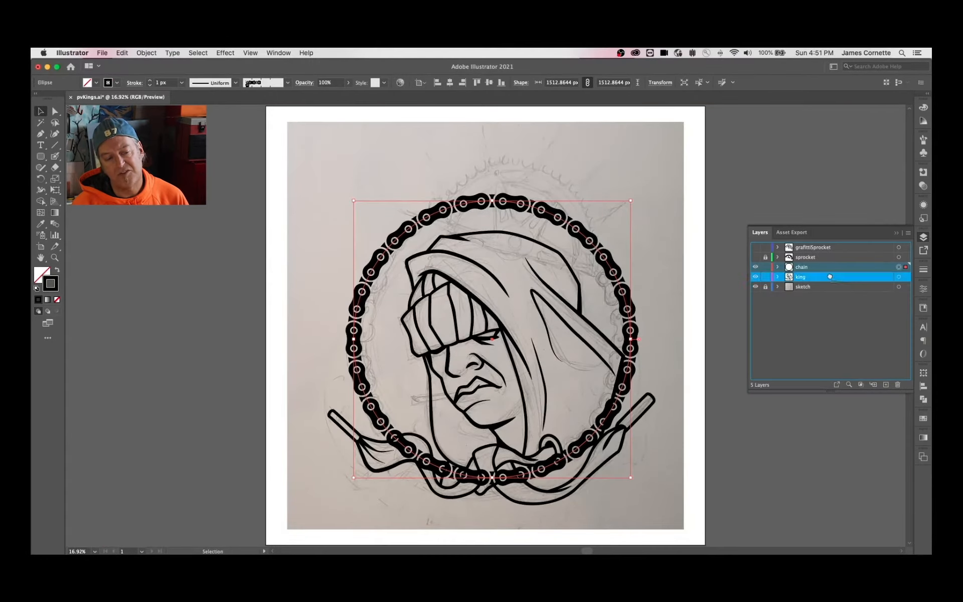
Move the king layer above the chain layer and expand the chain's brushed circle into filled shapes
{"action": "left_click_drag", "start_coordinate": [831, 277], "coordinate": [830, 263]}
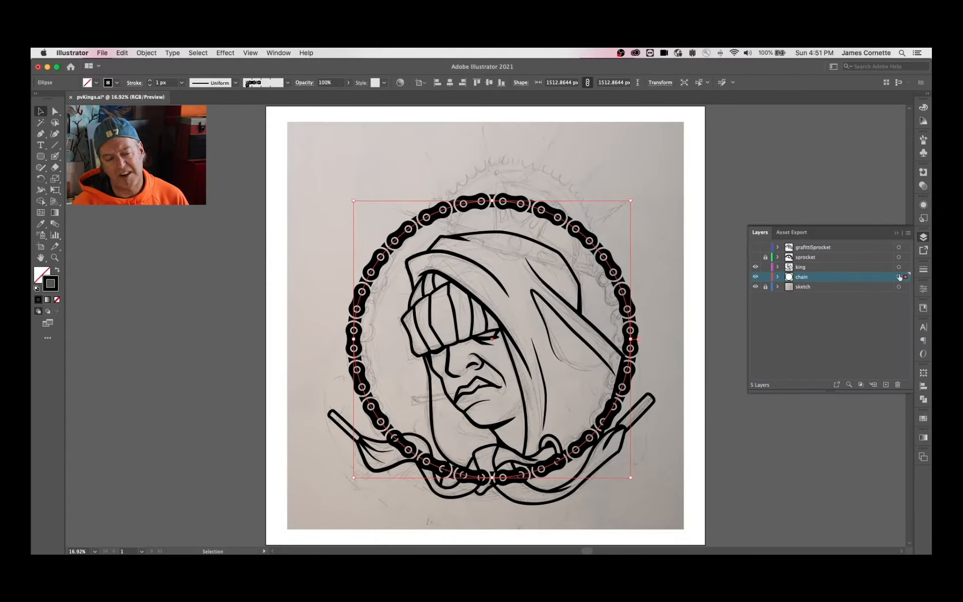
{"action": "left_click", "coordinate": [122, 53]}
{"action": "mouse_move", "coordinate": [146, 53]}
{"action": "left_click", "coordinate": [166, 164]}
{"action": "left_click", "coordinate": [924, 401]}
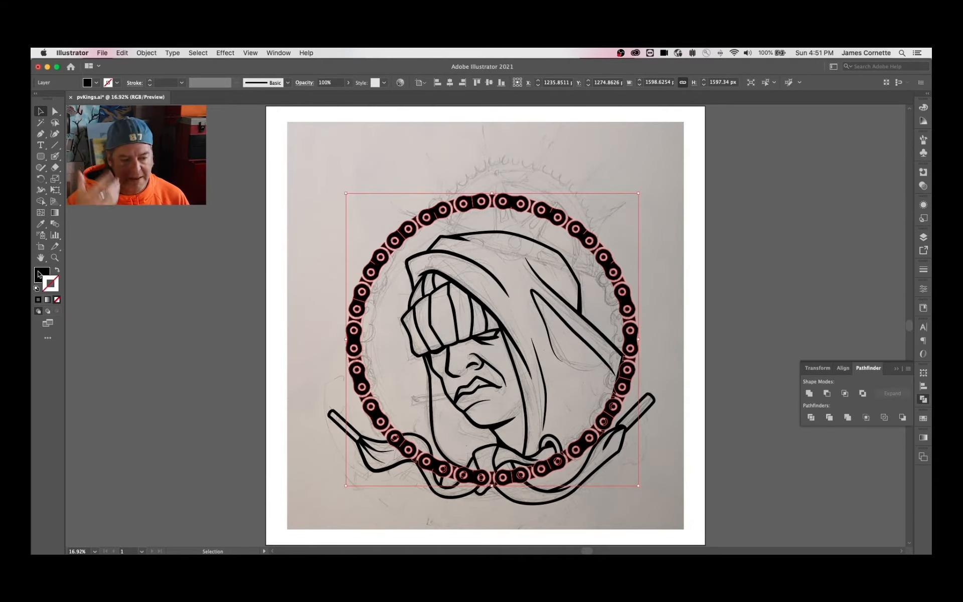
Set the chain's fill to the muted pink c14c87
{"action": "double_click", "coordinate": [43, 272]}
{"action": "left_click", "coordinate": [690, 334]}
{"action": "left_click", "coordinate": [714, 315]}
{"action": "left_click", "coordinate": [796, 291]}
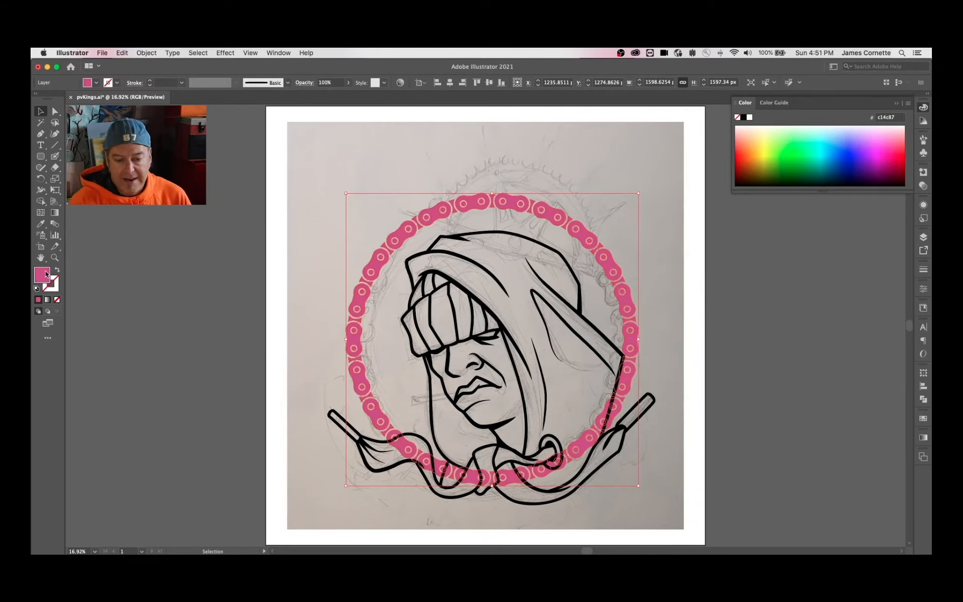
Change the chain's fill to a brighter, more saturated pink and lock the chain layer
{"action": "double_click", "coordinate": [45, 275]}
{"action": "left_click", "coordinate": [686, 316]}
{"action": "left_click", "coordinate": [690, 306]}
{"action": "left_click", "coordinate": [715, 303]}
{"action": "left_click", "coordinate": [802, 293]}
{"action": "left_click", "coordinate": [924, 238]}
{"action": "left_click", "coordinate": [765, 276]}
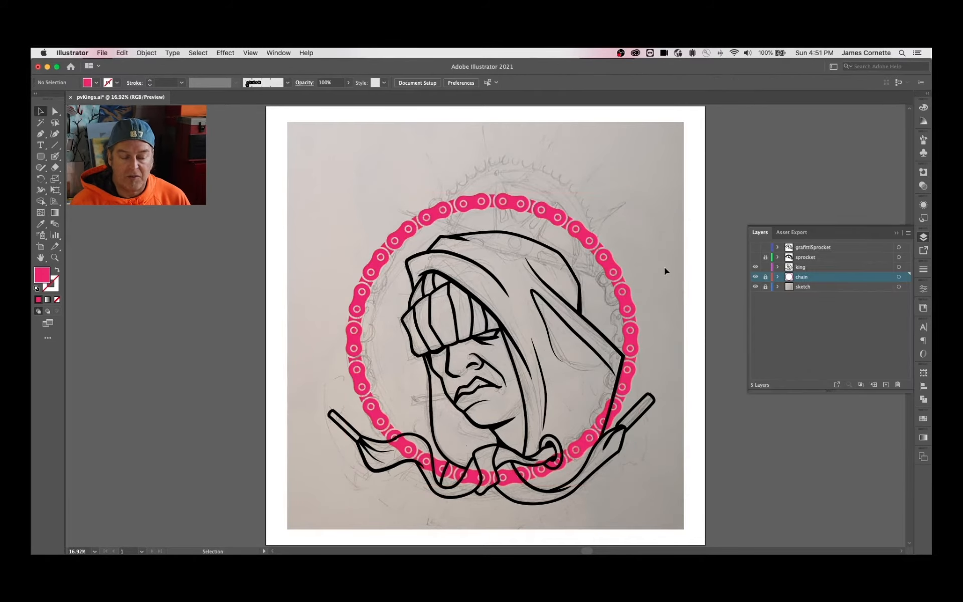
Duplicate the king layer as a layer named FILL beneath it and release the copy's compound path
{"action": "left_click_drag", "start_coordinate": [894, 387], "coordinate": [886, 386]}
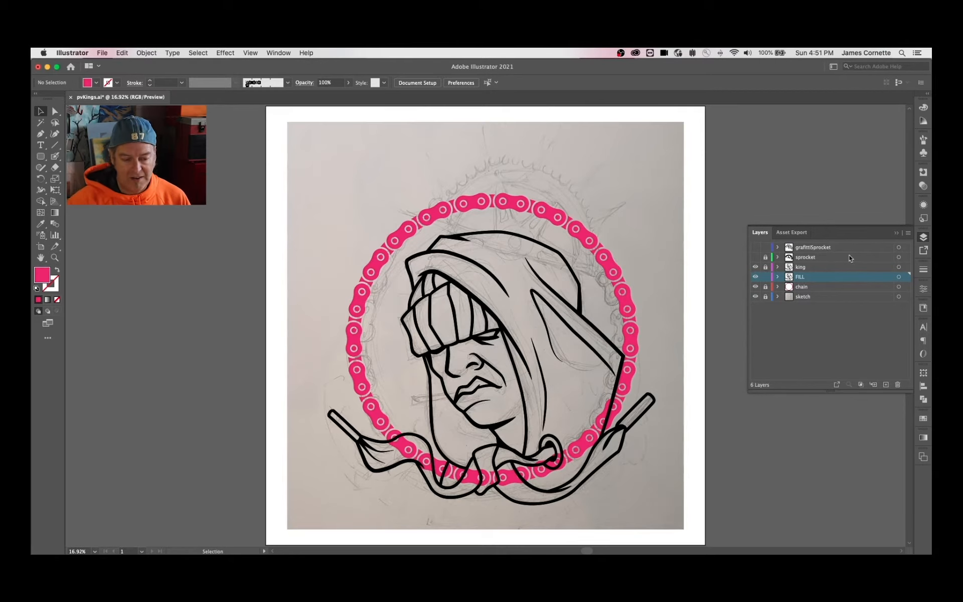
{"action": "left_click", "coordinate": [899, 276]}
{"action": "key", "text": "shift+alt+super+8"}
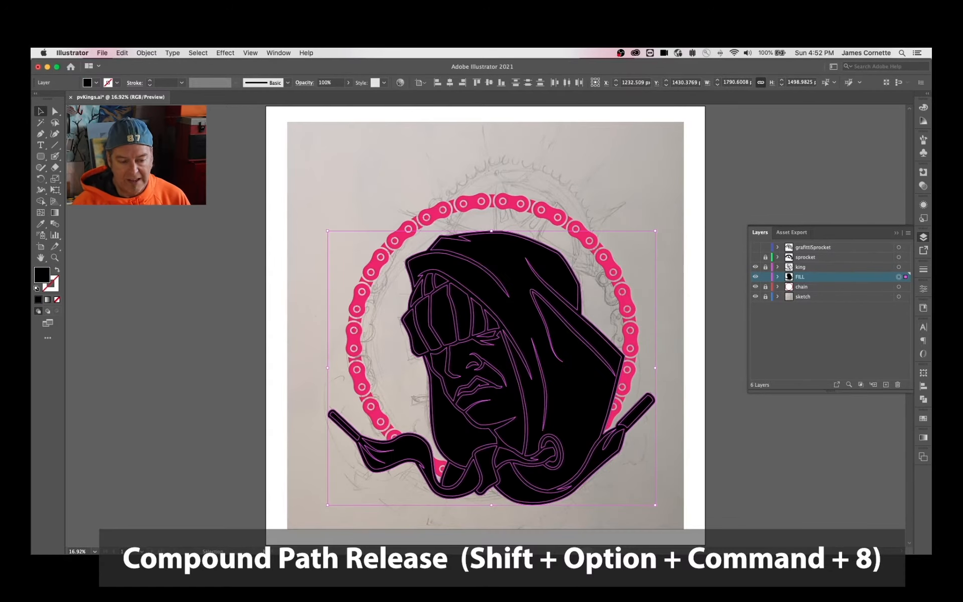
Set the fill of all shapes on the FILL layer to a medium gray
{"action": "double_click", "coordinate": [42, 274]}
{"action": "left_click", "coordinate": [732, 346]}
{"action": "left_click", "coordinate": [732, 358]}
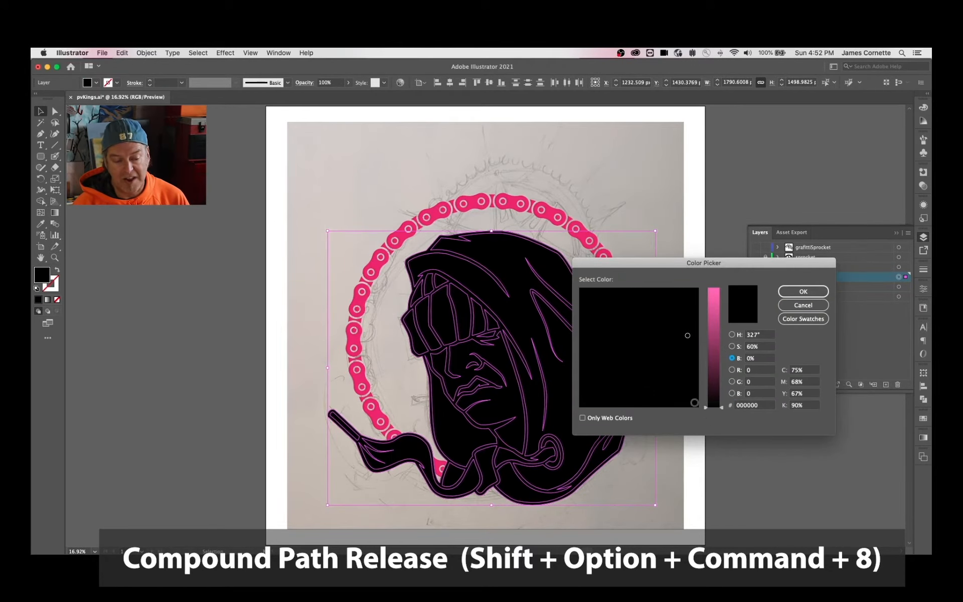
{"action": "left_click", "coordinate": [696, 405]}
{"action": "left_click", "coordinate": [715, 333]}
{"action": "left_click", "coordinate": [789, 291]}
Hide the king layer, delete the outer silhouette shape from the FILL layer, and show the king layer again
{"action": "left_click", "coordinate": [756, 267]}
{"action": "left_click", "coordinate": [592, 261]}
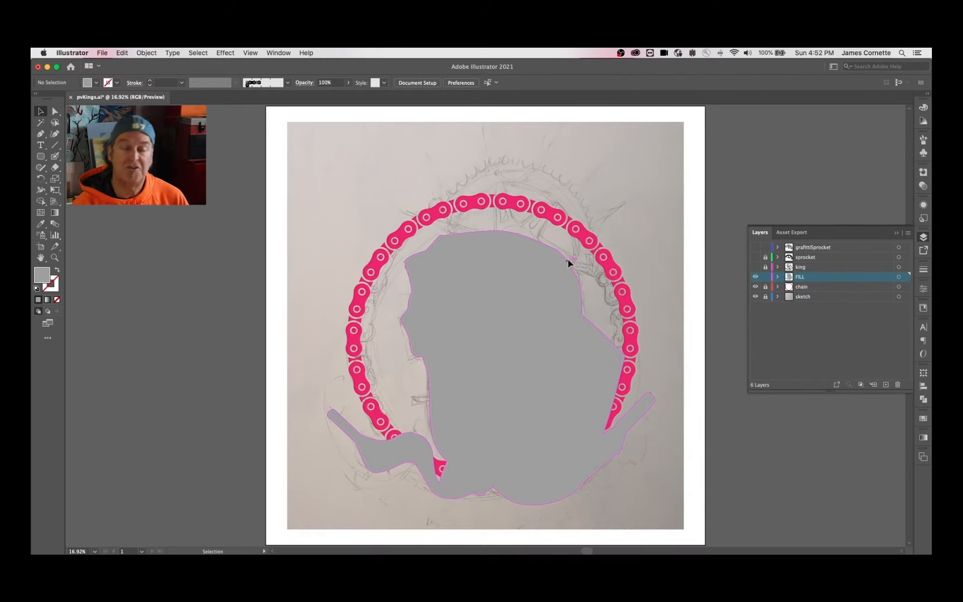
{"action": "left_click", "coordinate": [568, 260]}
{"action": "key", "text": "Delete"}
{"action": "left_click", "coordinate": [755, 267]}
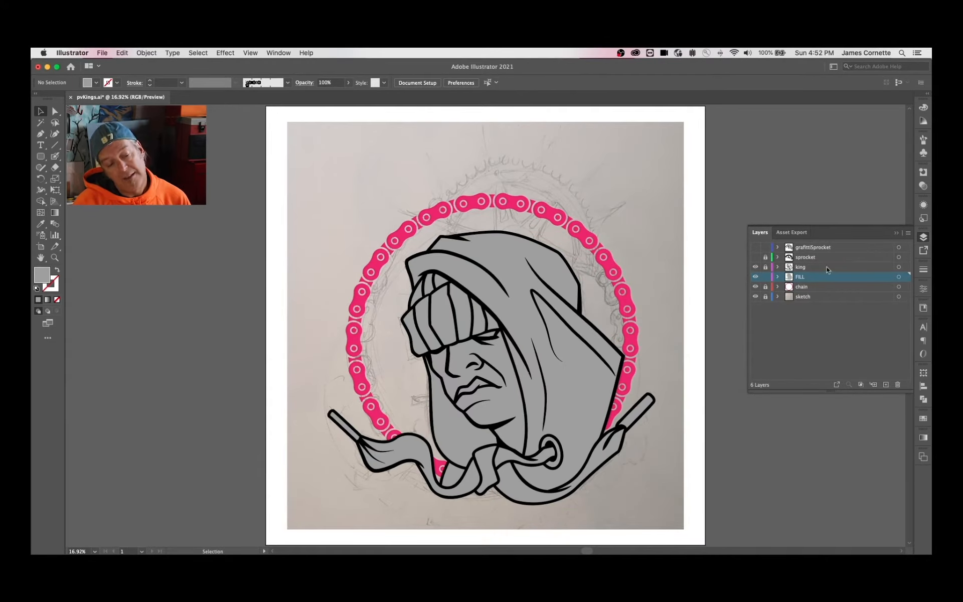
Duplicate the chain layer, hide the original, and place the chain copy above the FILL layer
{"action": "key", "text": "super+equal"}
{"action": "left_click_drag", "start_coordinate": [614, 422], "coordinate": [570, 344]}
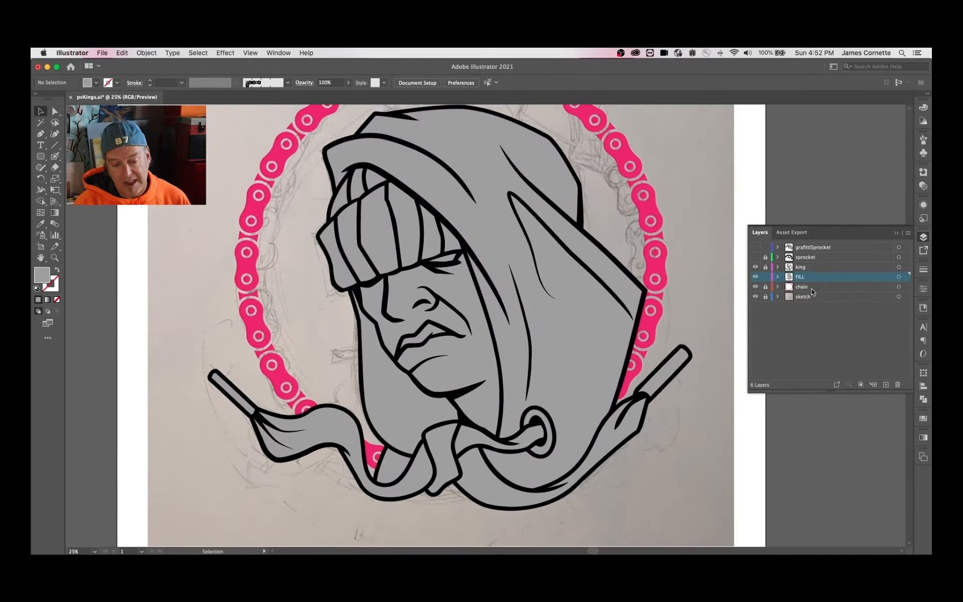
{"action": "left_click_drag", "start_coordinate": [813, 288], "coordinate": [888, 385]}
{"action": "left_click", "coordinate": [355, 444]}
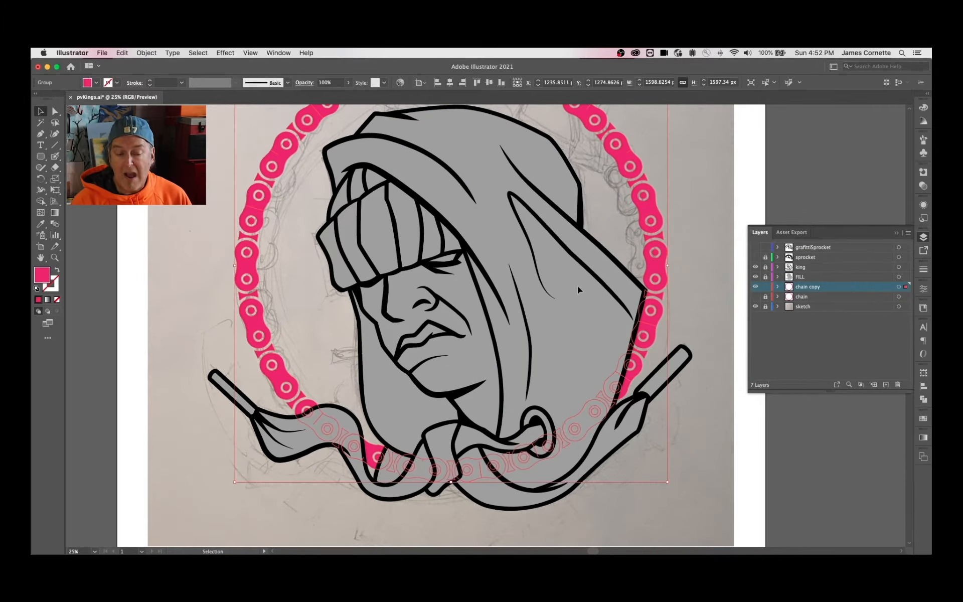
{"action": "key", "text": "a"}
{"action": "key", "text": "super+shift+a"}
{"action": "left_click_drag", "start_coordinate": [813, 286], "coordinate": [812, 275]}
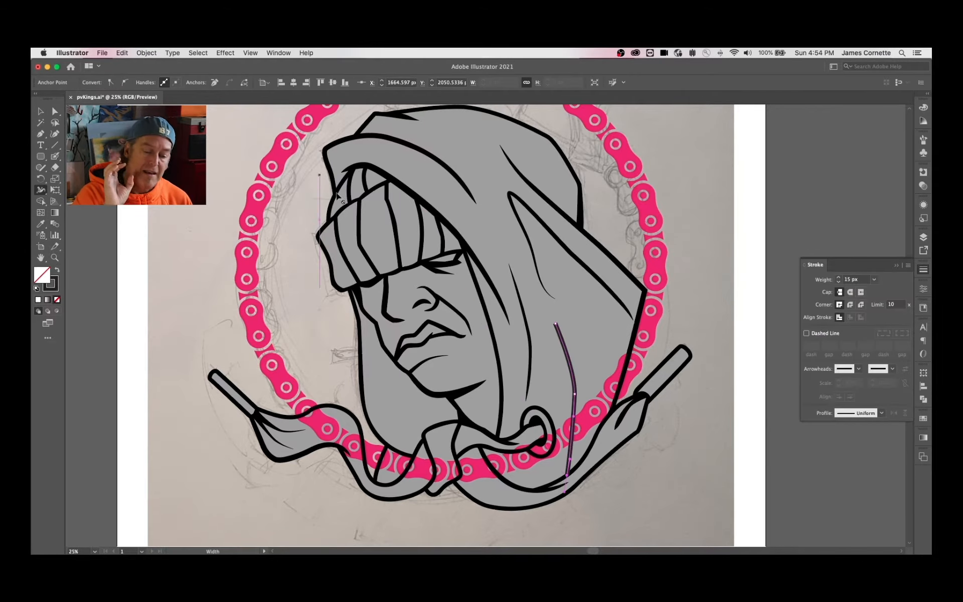
Taper the fold line on the hood's lower right with the Width tool and convert its stroke to an outlined shape
{"action": "left_click_drag", "start_coordinate": [575, 397], "coordinate": [577, 397]}
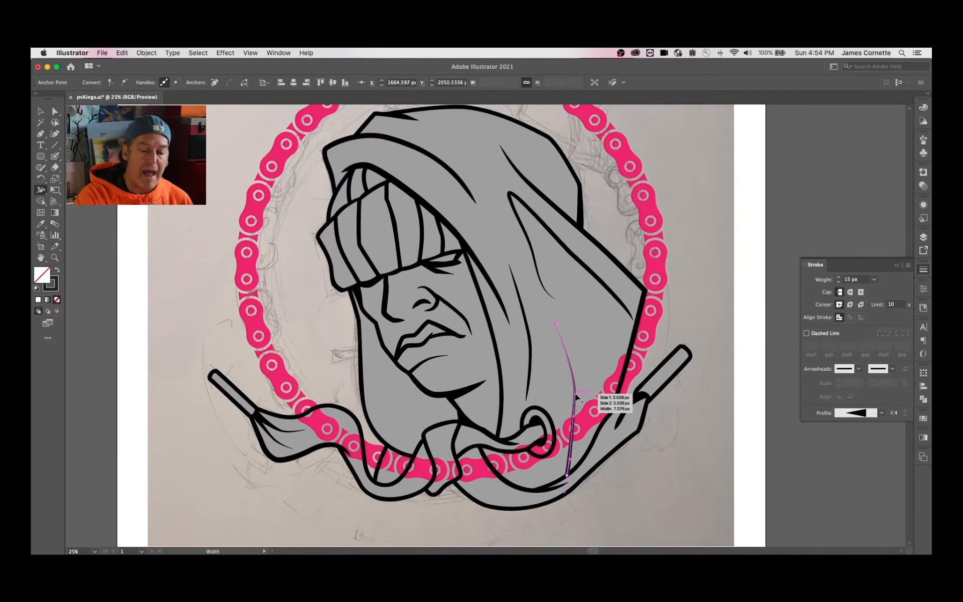
{"action": "key", "text": "v"}
{"action": "left_click", "coordinate": [146, 53]}
{"action": "mouse_move", "coordinate": [159, 261]}
{"action": "left_click", "coordinate": [272, 285]}
{"action": "left_click", "coordinate": [259, 248]}
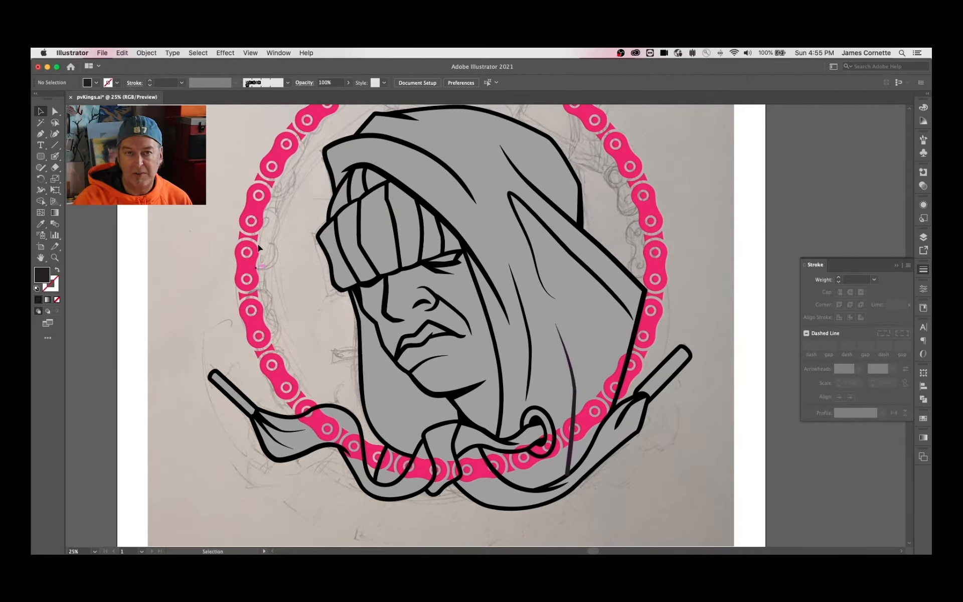
Delete the links on the chain copy layer that cross the ribbon and the lower hood
{"action": "left_click", "coordinate": [924, 237]}
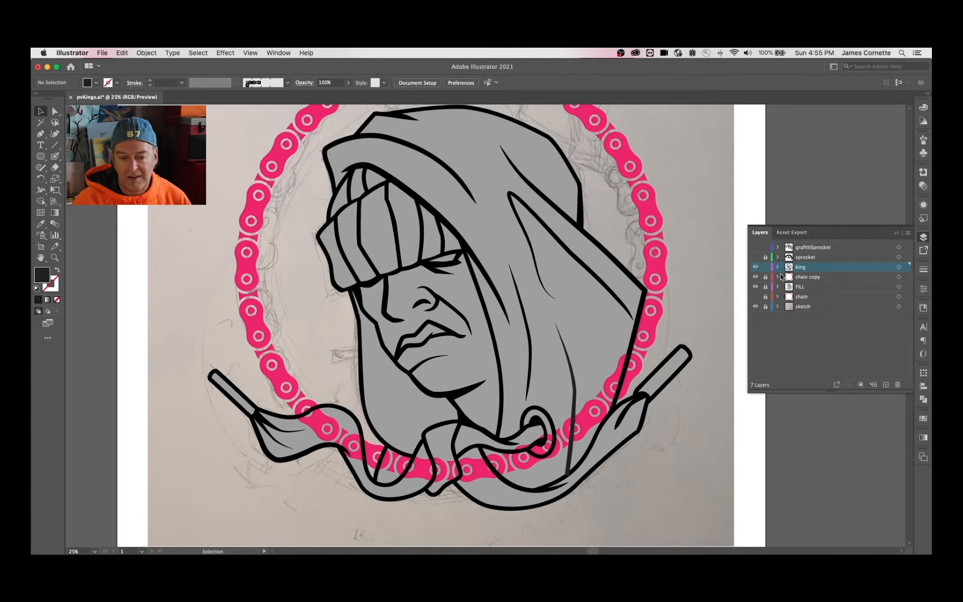
{"action": "left_click", "coordinate": [899, 277]}
{"action": "left_click", "coordinate": [55, 257]}
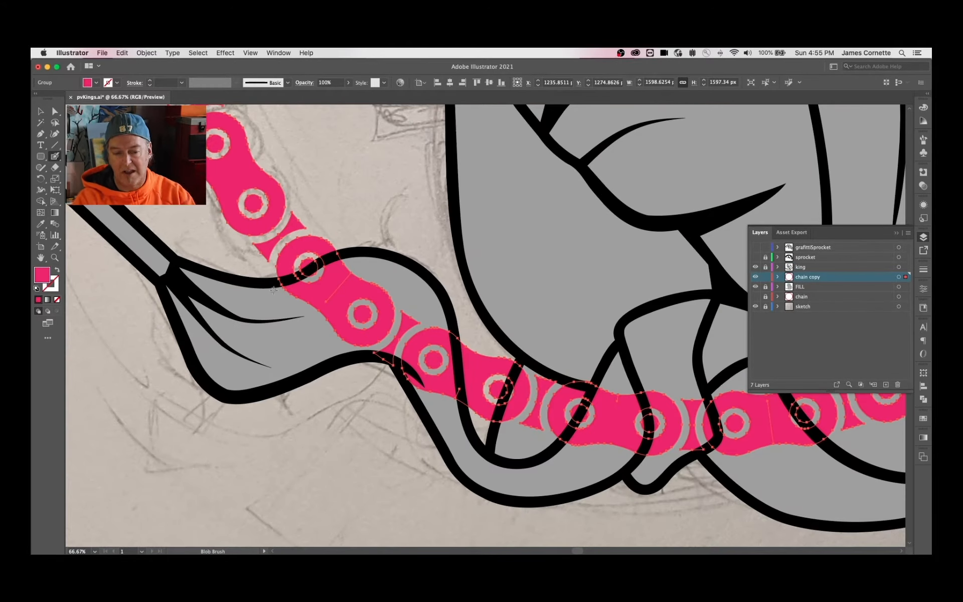
{"action": "left_click_drag", "start_coordinate": [579, 300], "coordinate": [576, 346]}
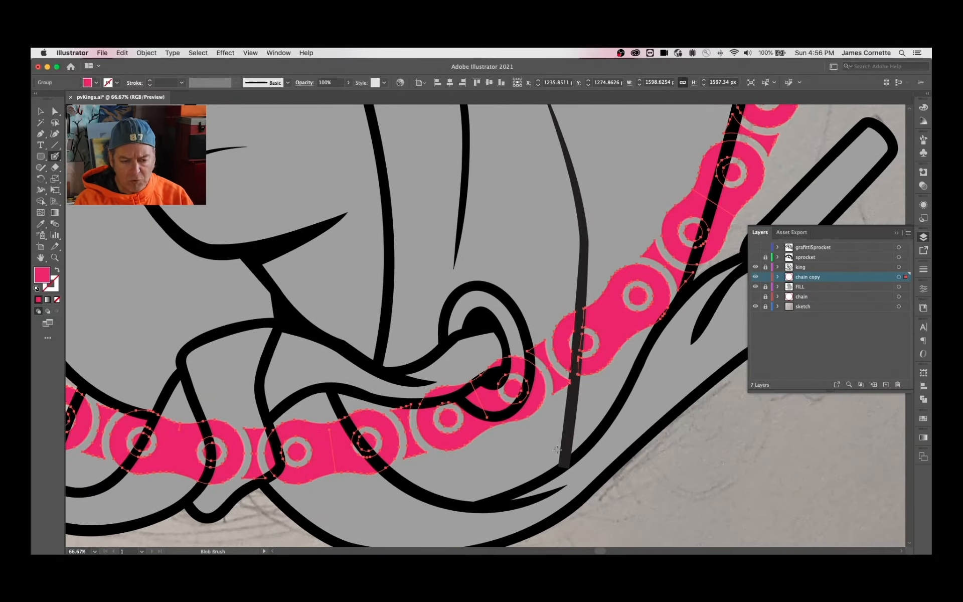
{"action": "key", "text": "super+0"}
{"action": "key", "text": "a"}
{"action": "left_click_drag", "start_coordinate": [384, 436], "coordinate": [572, 446]}
{"action": "key", "text": "Delete"}
{"action": "key", "text": "Delete"}
Set the chain copy's fill to black with no stroke and hide the sketch layer
{"action": "left_click", "coordinate": [899, 277]}
{"action": "left_click", "coordinate": [37, 288]}
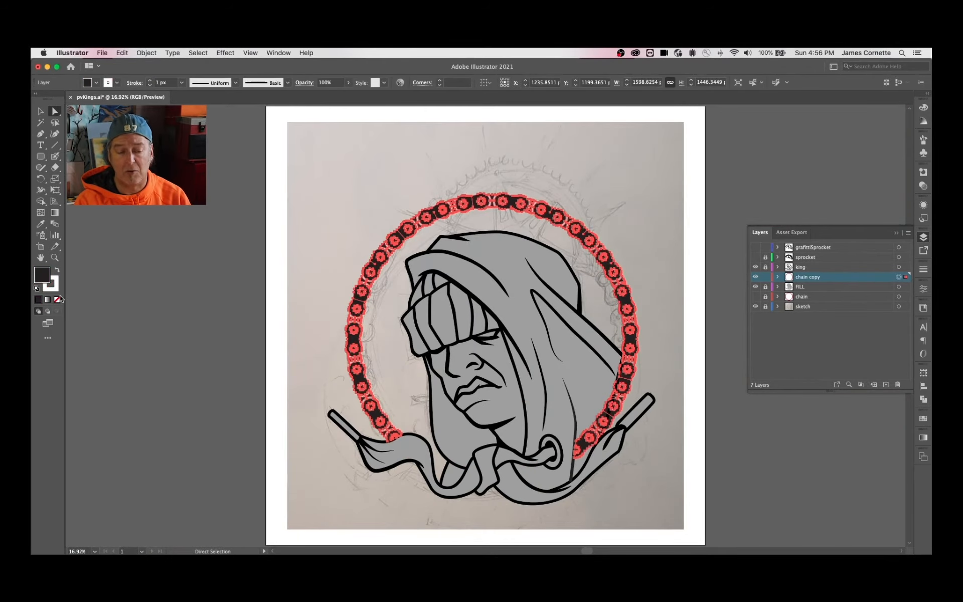
{"action": "left_click", "coordinate": [51, 285]}
{"action": "left_click", "coordinate": [57, 300]}
{"action": "double_click", "coordinate": [42, 275]}
{"action": "left_click_drag", "start_coordinate": [703, 392], "coordinate": [702, 412]}
{"action": "left_click", "coordinate": [802, 290]}
{"action": "key", "text": "super+shift+a"}
{"action": "left_click", "coordinate": [924, 237]}
{"action": "left_click", "coordinate": [755, 307]}
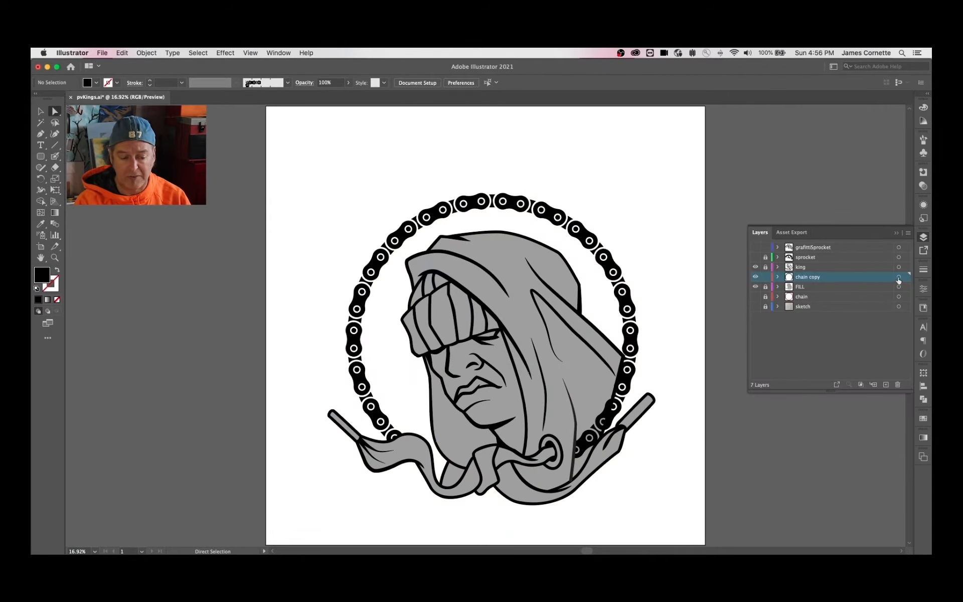
Hide the chain copy, unlock the king layer, and reshape the hood outline's anchors around its right corner
{"action": "left_click", "coordinate": [756, 276]}
{"action": "left_click", "coordinate": [766, 267]}
{"action": "key", "text": "super+a"}
{"action": "left_click_drag", "start_coordinate": [627, 362], "coordinate": [628, 361]}
{"action": "key", "text": "super+plus"}
{"action": "key", "text": "super+plus"}
{"action": "key", "text": "super+plus"}
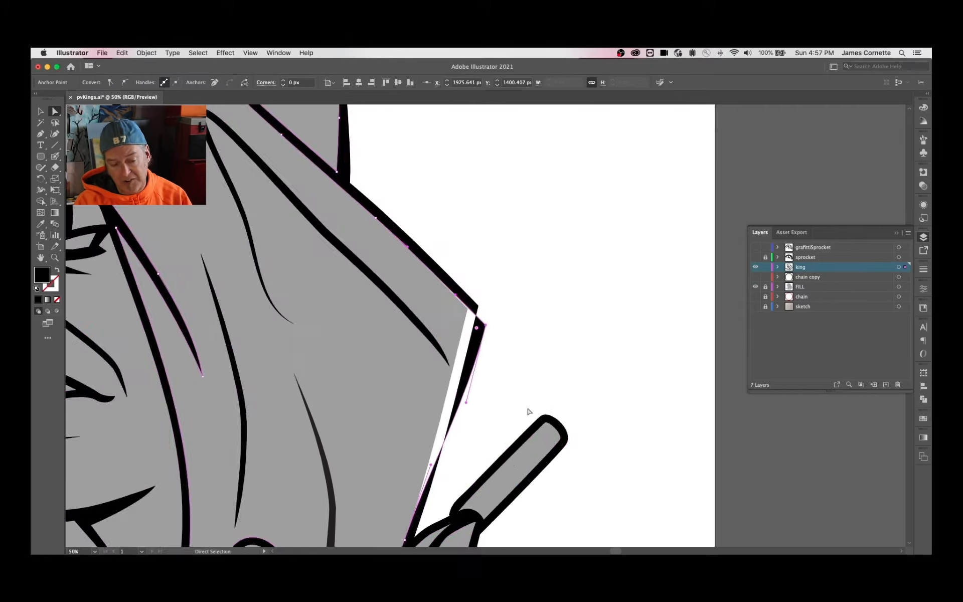
{"action": "left_click_drag", "start_coordinate": [529, 410], "coordinate": [607, 170]}
{"action": "left_click_drag", "start_coordinate": [486, 302], "coordinate": [498, 293]}
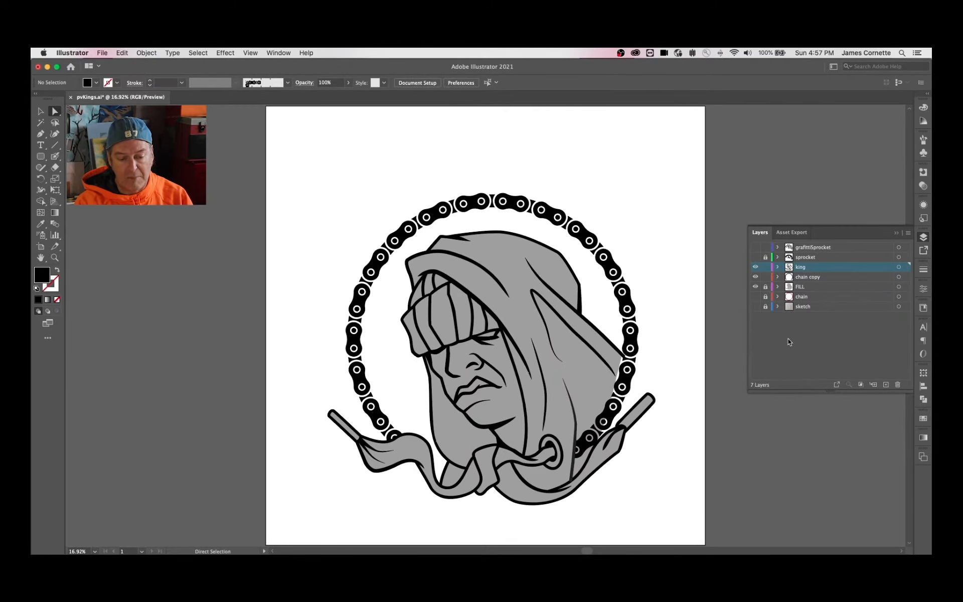
Show the grafittiSprocket layer and remove stray inner path fragments from its toothed ring
{"action": "left_click", "coordinate": [755, 247]}
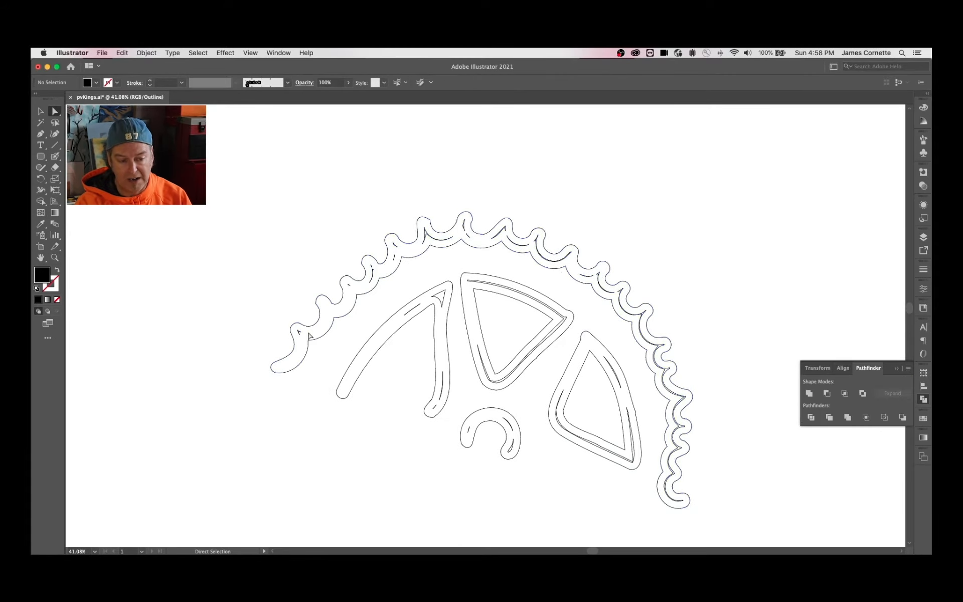
{"action": "left_click", "coordinate": [310, 336]}
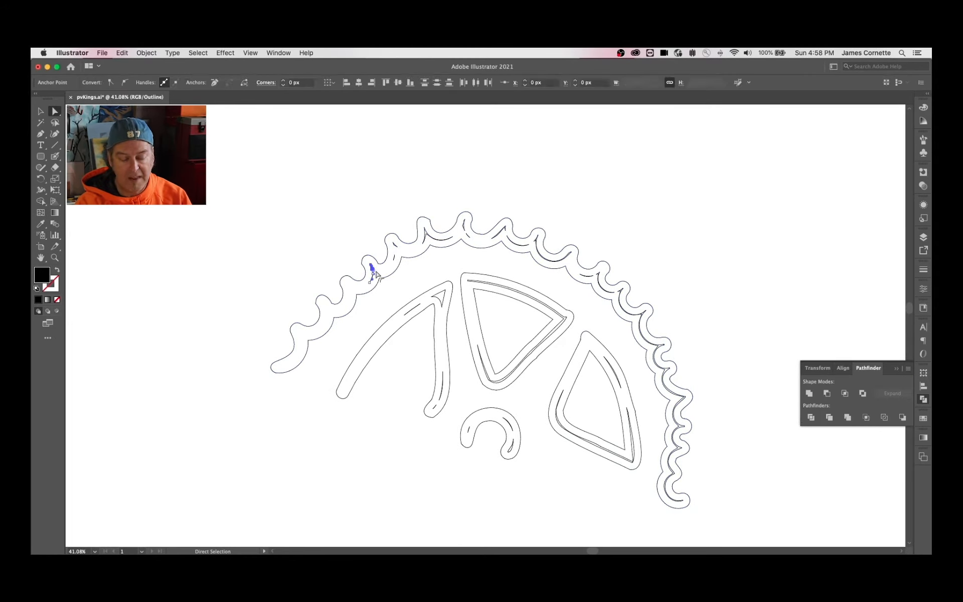
{"action": "left_click", "coordinate": [477, 229]}
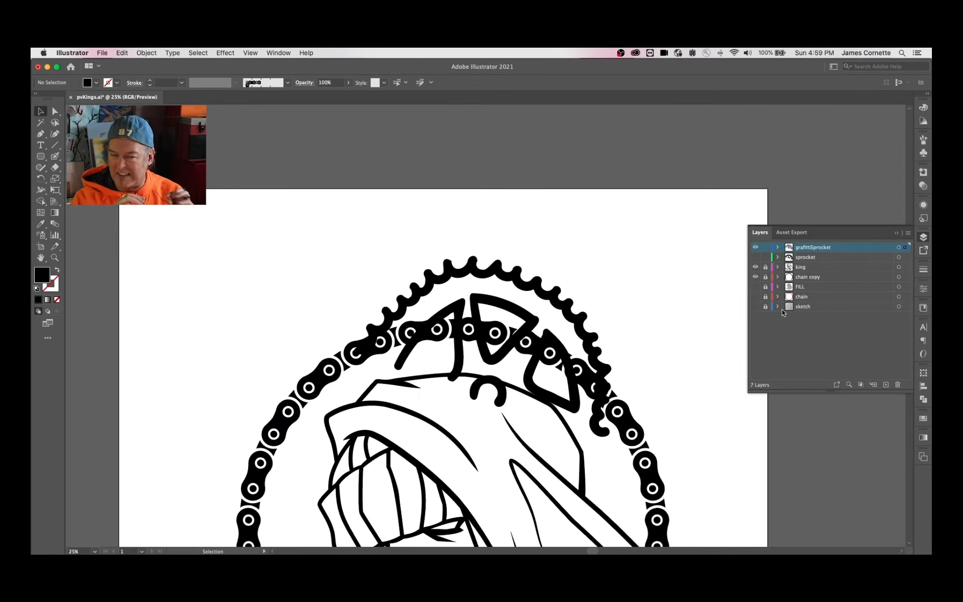
Move the sprocket layer beneath the FILL layer and show the FILL layer again
{"action": "left_click_drag", "start_coordinate": [806, 247], "coordinate": [823, 289]}
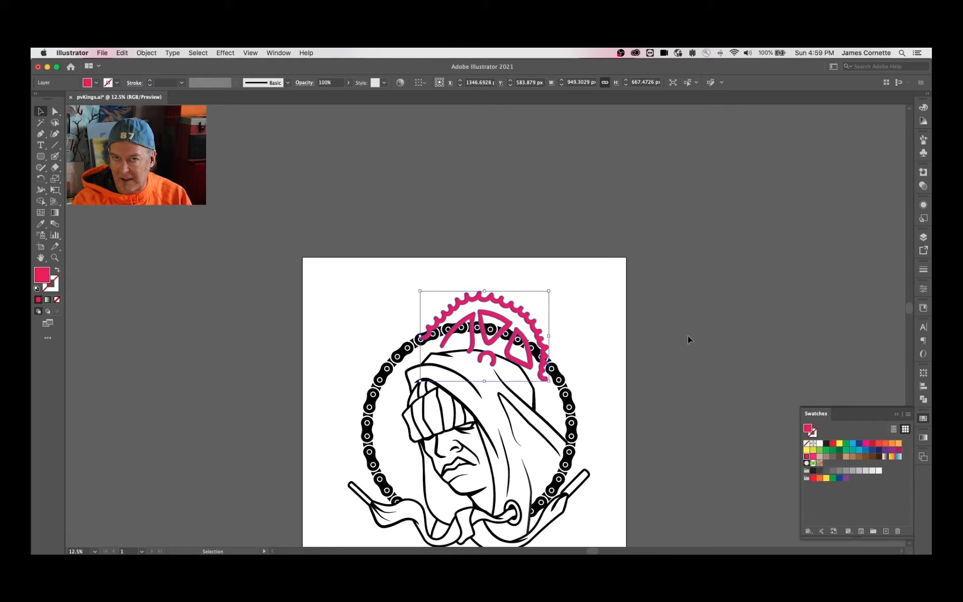
{"action": "left_click", "coordinate": [688, 336]}
{"action": "mouse_move", "coordinate": [617, 413]}
{"action": "left_mouse_down"}
{"action": "mouse_move", "coordinate": [608, 276]}
{"action": "mouse_move", "coordinate": [610, 292]}
{"action": "left_mouse_up"}
{"action": "left_click", "coordinate": [923, 237]}
{"action": "left_click", "coordinate": [756, 276]}
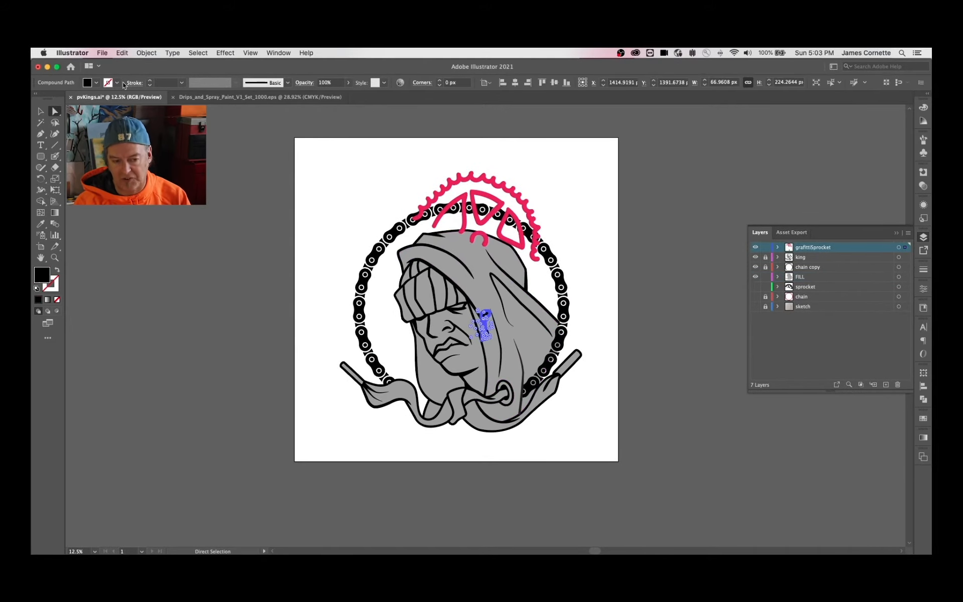
Match the paint drip's fill to the graffiti sprocket's pink and simplify the drip's path
{"action": "key", "text": "i"}
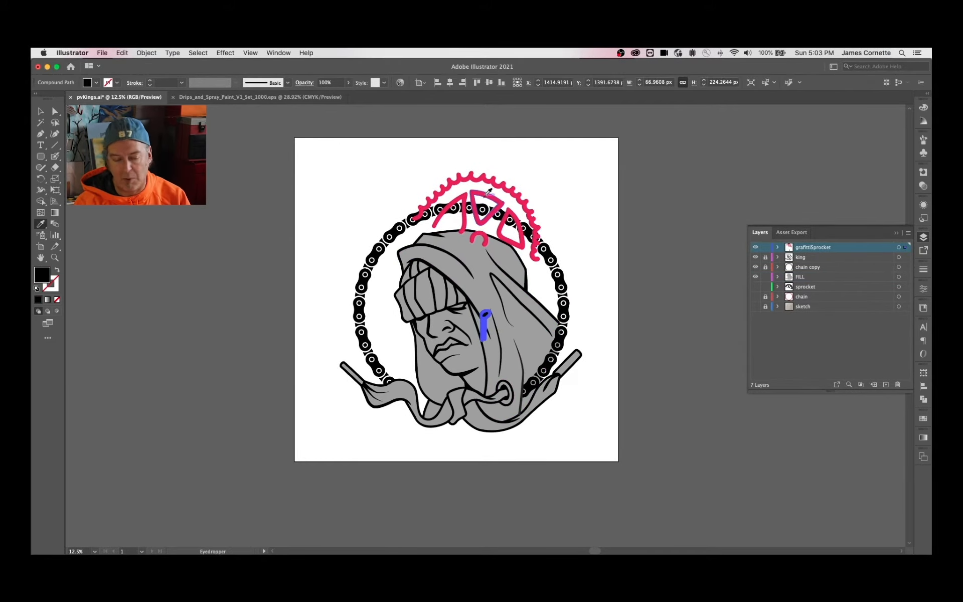
{"action": "key", "text": "super+equal"}
{"action": "left_click", "coordinate": [146, 52]}
{"action": "left_click", "coordinate": [251, 316]}
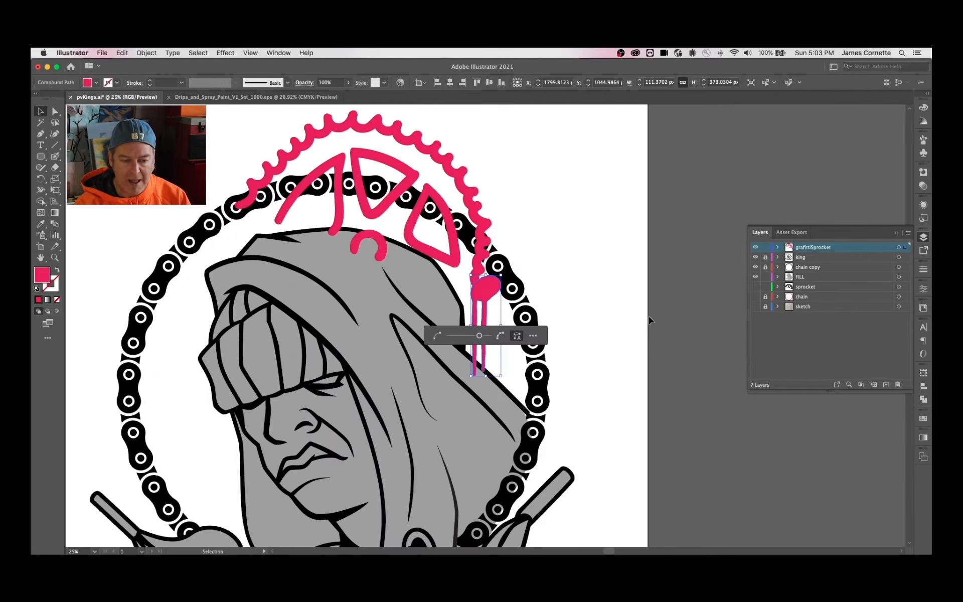
Scale the drip to about 78 px wide at the sprocket's lower right end and reflect it left to right
{"action": "left_click_drag", "start_coordinate": [501, 275], "coordinate": [481, 289]}
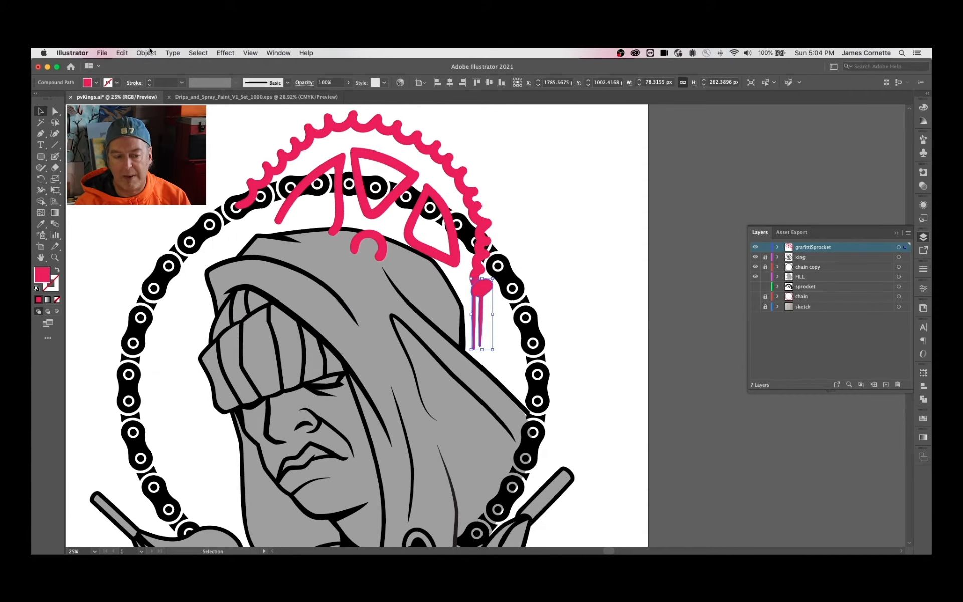
{"action": "right_click", "coordinate": [482, 290]}
{"action": "left_click", "coordinate": [636, 418]}
{"action": "left_click", "coordinate": [535, 371]}
{"action": "left_click", "coordinate": [580, 260]}
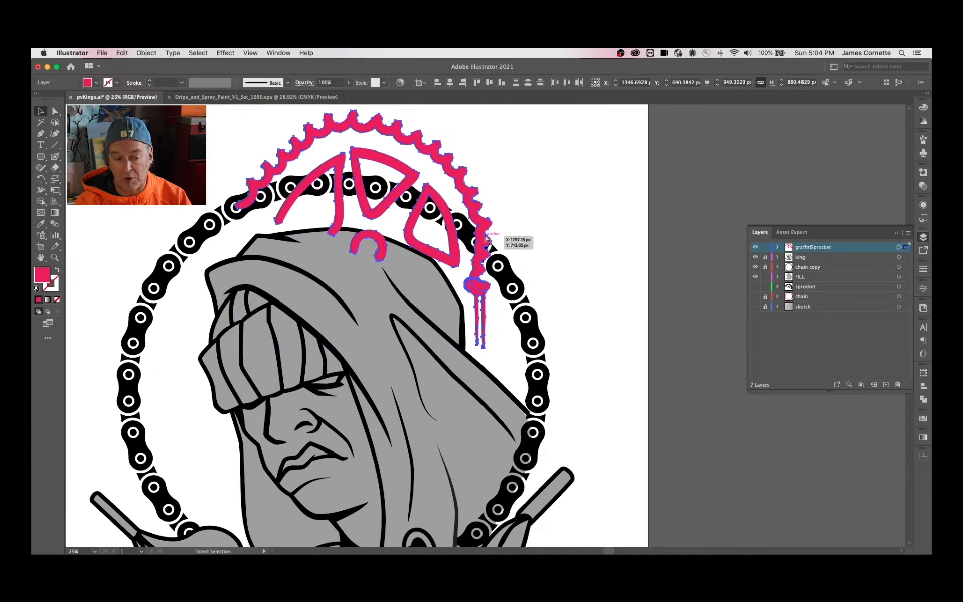
Set the fill of the king's face to a muted beige skin tone
{"action": "key", "text": "super+minus"}
{"action": "left_click", "coordinate": [471, 451]}
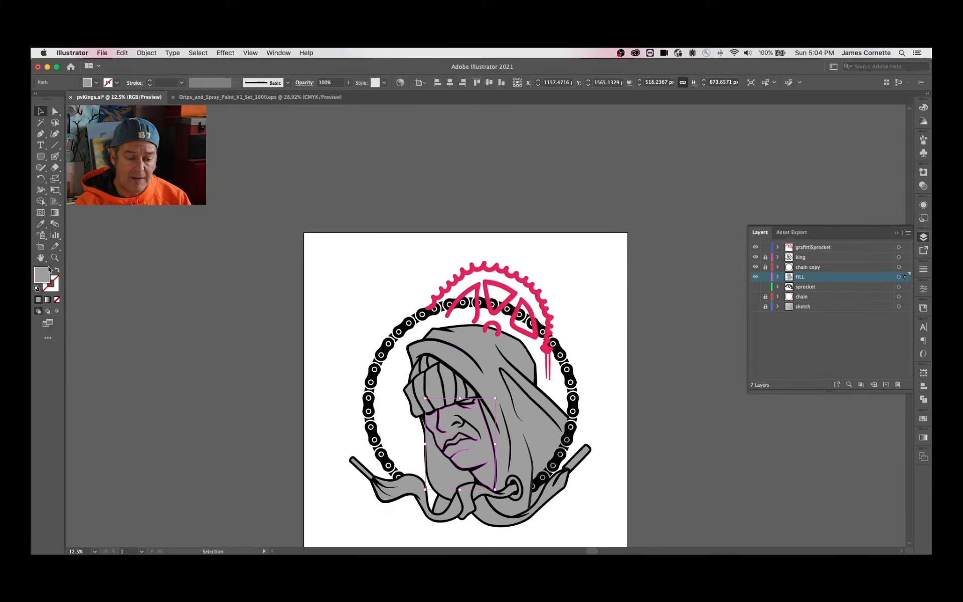
{"action": "double_click", "coordinate": [42, 275]}
{"action": "left_click", "coordinate": [592, 390]}
{"action": "left_click", "coordinate": [796, 292]}
Set the fill of the king's lips to a dusty pink
{"action": "left_click", "coordinate": [456, 440]}
{"action": "key", "text": "i"}
{"action": "left_click", "coordinate": [471, 452]}
{"action": "double_click", "coordinate": [42, 275]}
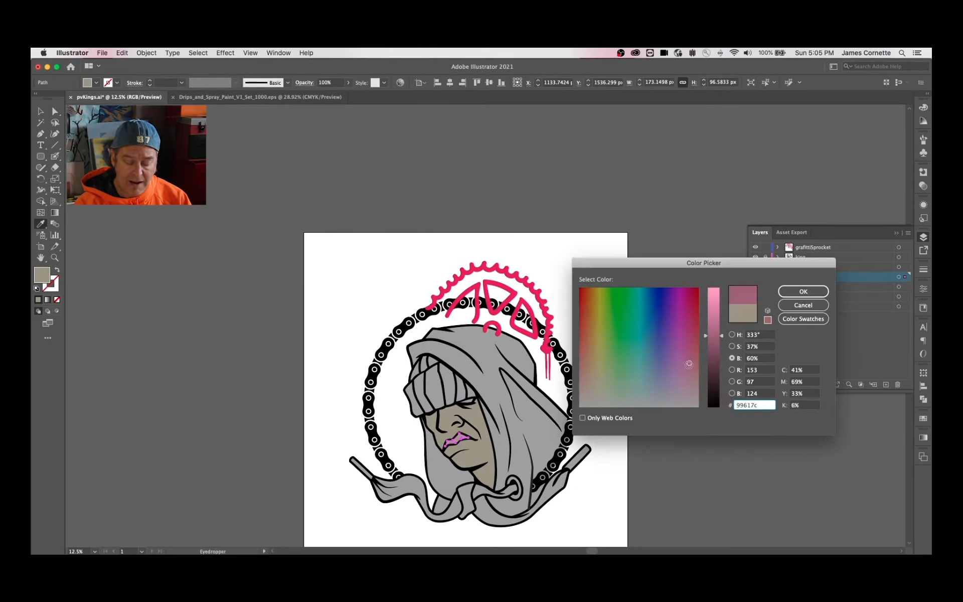
{"action": "key", "text": "Return"}
Set the fill of the beanie's folded brim panels to a dark teal
{"action": "key", "text": "v"}
{"action": "left_click", "coordinate": [475, 403]}
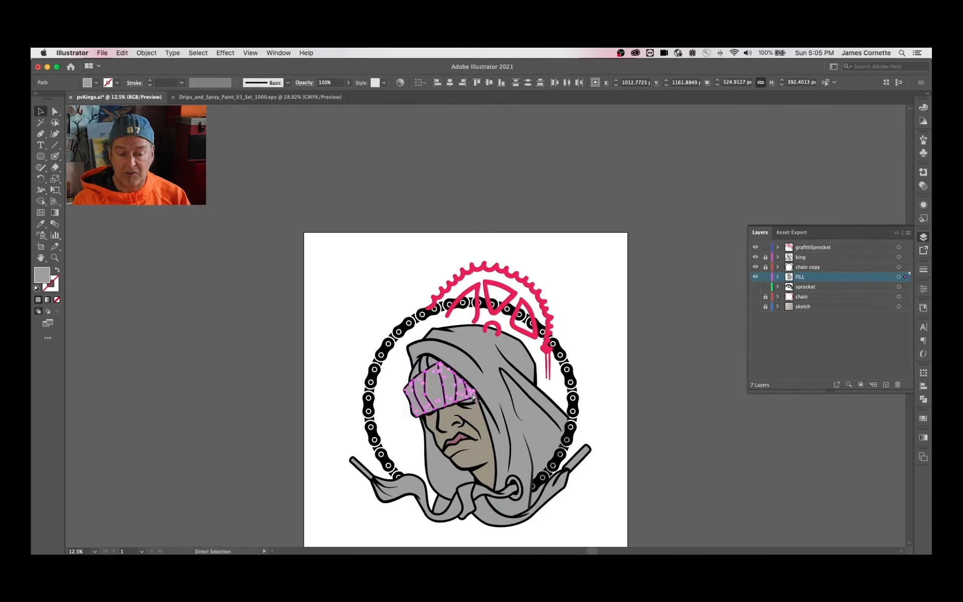
{"action": "double_click", "coordinate": [41, 275]}
{"action": "left_click", "coordinate": [628, 368]}
{"action": "left_click", "coordinate": [646, 353]}
{"action": "left_click", "coordinate": [714, 356]}
{"action": "left_click", "coordinate": [804, 292]}
{"action": "key", "text": "super+shift+a"}
Set the fill of the main hood shape to a dark blue
{"action": "left_click", "coordinate": [522, 382]}
{"action": "double_click", "coordinate": [41, 274]}
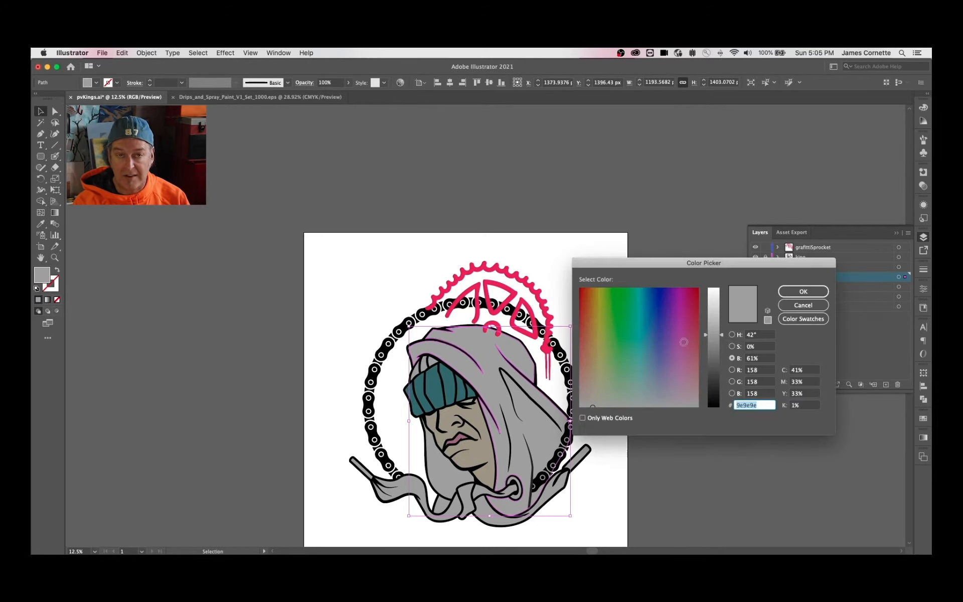
{"action": "left_click", "coordinate": [649, 343]}
{"action": "left_click", "coordinate": [715, 361]}
{"action": "key", "text": "Return"}
Fill the inner hood shape and the small piece below it with the hood's dark blue
{"action": "left_click", "coordinate": [437, 474]}
{"action": "left_click", "coordinate": [442, 504], "text": "shift"}
{"action": "key", "text": "i"}
{"action": "left_click", "coordinate": [507, 502]}
{"action": "key", "text": "shift+grave"}
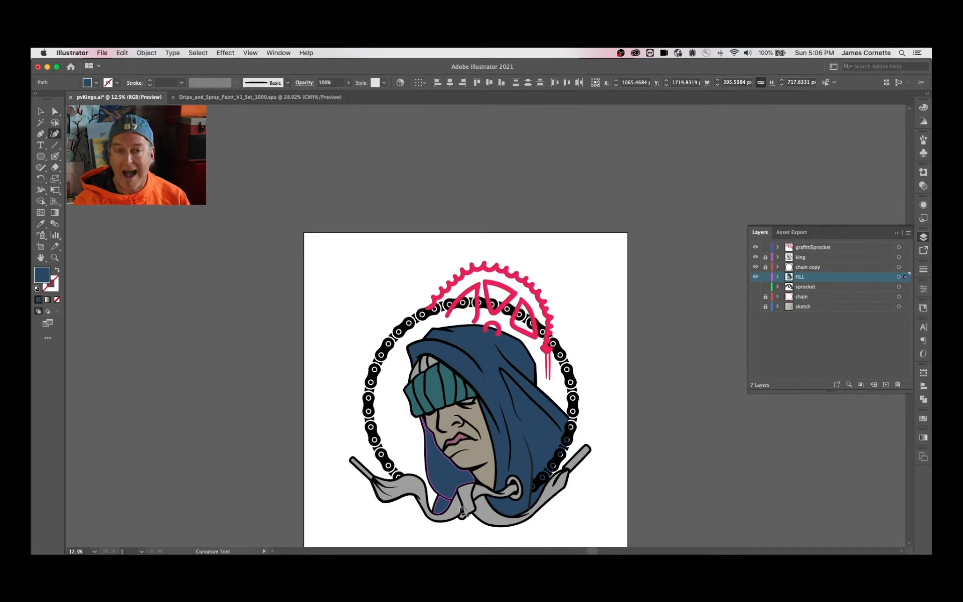
Fill the beanie's three upper crown panels with the teal sampled from the brim
{"action": "left_click", "coordinate": [430, 362]}
{"action": "left_click", "coordinate": [422, 366], "text": "shift"}
{"action": "left_click", "coordinate": [417, 374], "text": "shift"}
{"action": "key", "text": "i"}
{"action": "left_click", "coordinate": [440, 401]}
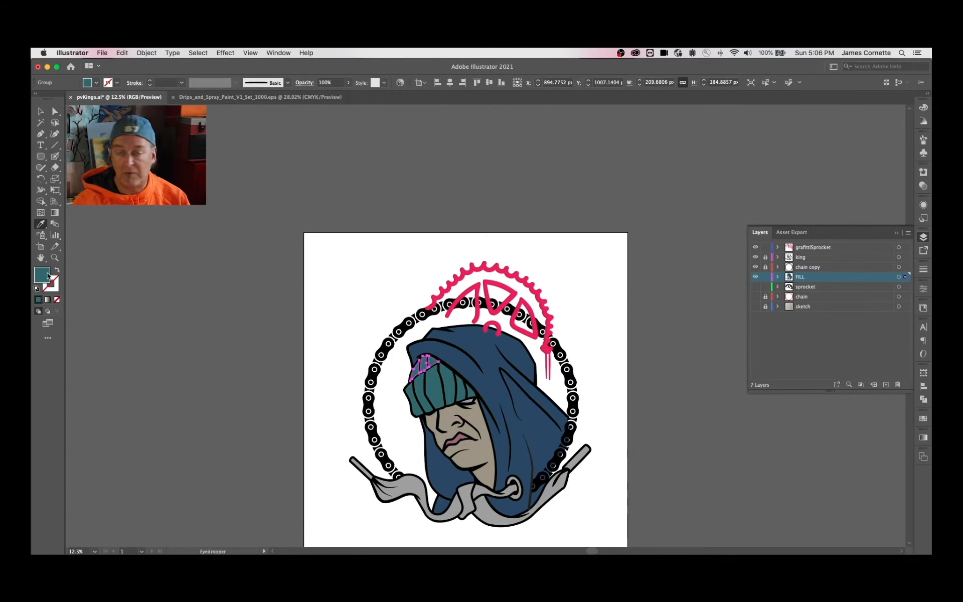
Try a dark warm gray fill (423f35) on the chain copy, and undo it
{"action": "key", "text": "v"}
{"action": "left_click", "coordinate": [383, 350]}
{"action": "left_click", "coordinate": [765, 267]}
{"action": "left_click", "coordinate": [898, 267]}
{"action": "double_click", "coordinate": [42, 274]}
{"action": "left_click", "coordinate": [594, 382]}
{"action": "left_click", "coordinate": [712, 377]}
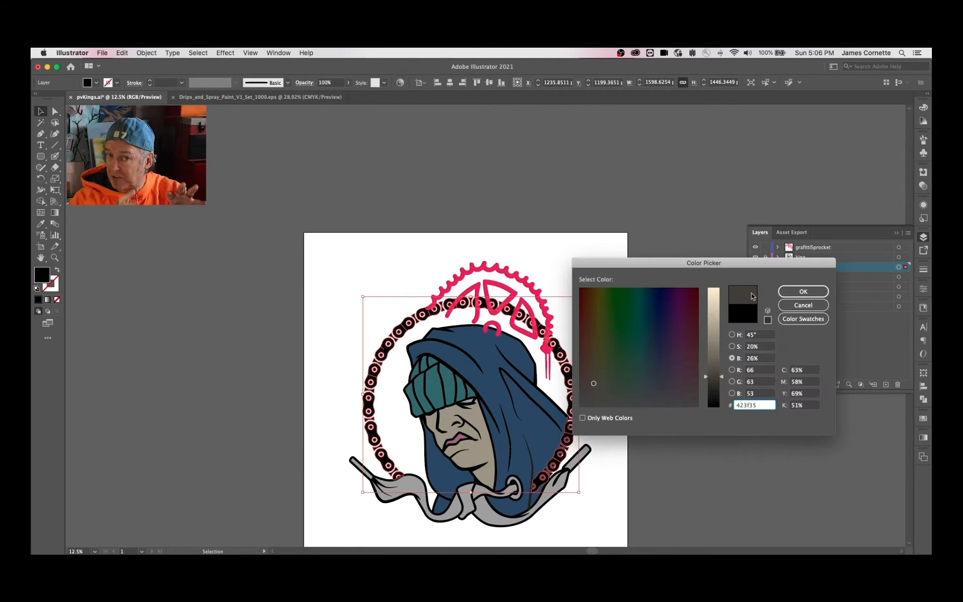
{"action": "left_click", "coordinate": [804, 291]}
{"action": "left_click", "coordinate": [701, 392]}
{"action": "key", "text": "super+z"}
Extend the hood's blue fill outward beneath the chain at the hood's right corner
{"action": "left_click", "coordinate": [765, 267]}
{"action": "scroll", "coordinate": [564, 498], "scroll_direction": "up", "scroll_amount": 3}
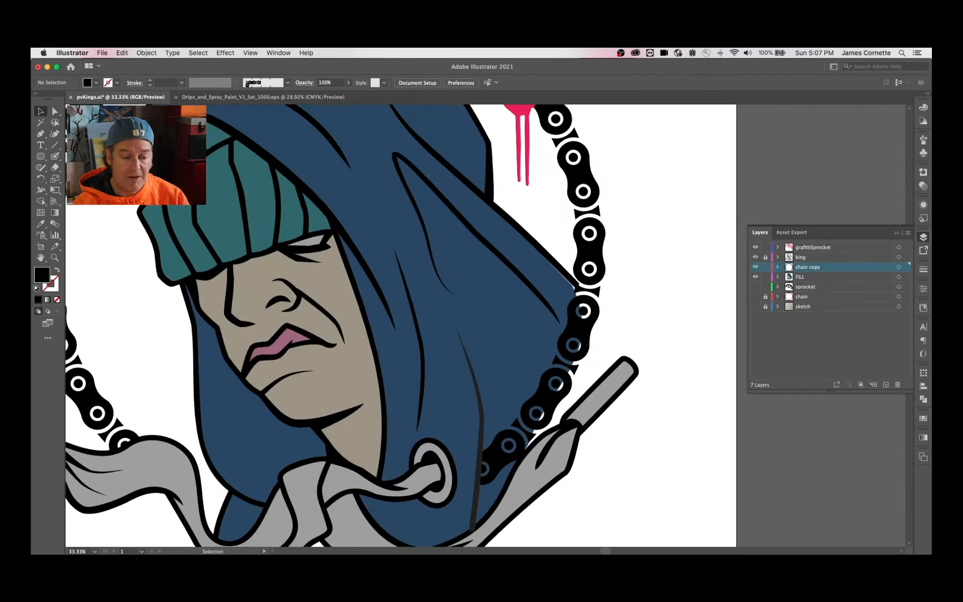
{"action": "key", "text": "a"}
{"action": "left_click", "coordinate": [572, 296]}
{"action": "left_click_drag", "start_coordinate": [577, 285], "coordinate": [586, 294]}
Lock the FILL and sprocket layers and simplify the chain's paths on the chain copy layer
{"action": "left_click", "coordinate": [795, 258]}
{"action": "left_click", "coordinate": [766, 257]}
{"action": "left_click", "coordinate": [809, 268]}
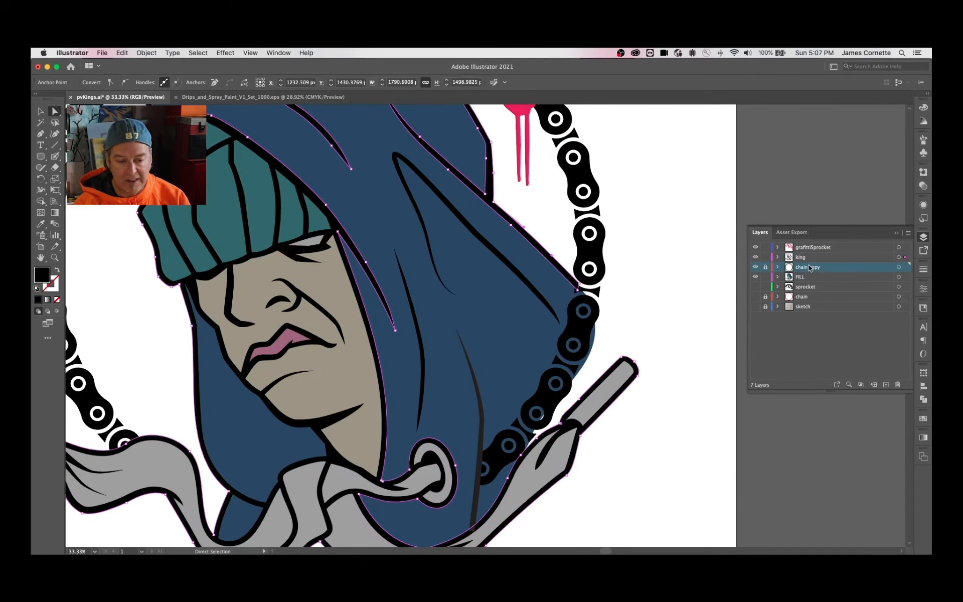
{"action": "left_click", "coordinate": [765, 286]}
{"action": "left_click", "coordinate": [765, 267]}
{"action": "left_click", "coordinate": [899, 267]}
{"action": "left_click", "coordinate": [146, 53]}
{"action": "mouse_move", "coordinate": [150, 263]}
{"action": "left_click", "coordinate": [260, 320]}
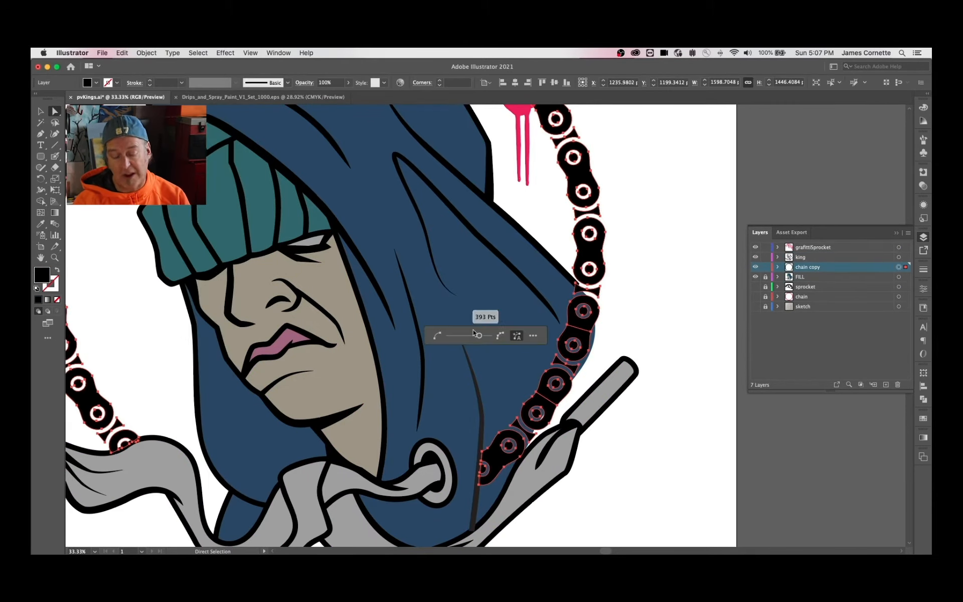
{"action": "left_click", "coordinate": [584, 329]}
{"action": "left_click", "coordinate": [574, 347], "text": "shift"}
{"action": "left_click", "coordinate": [922, 399]}
{"action": "left_click", "coordinate": [615, 338]}
Create an offset path of 12 px around the chain
{"action": "key", "text": "v"}
{"action": "key", "text": "super+minus"}
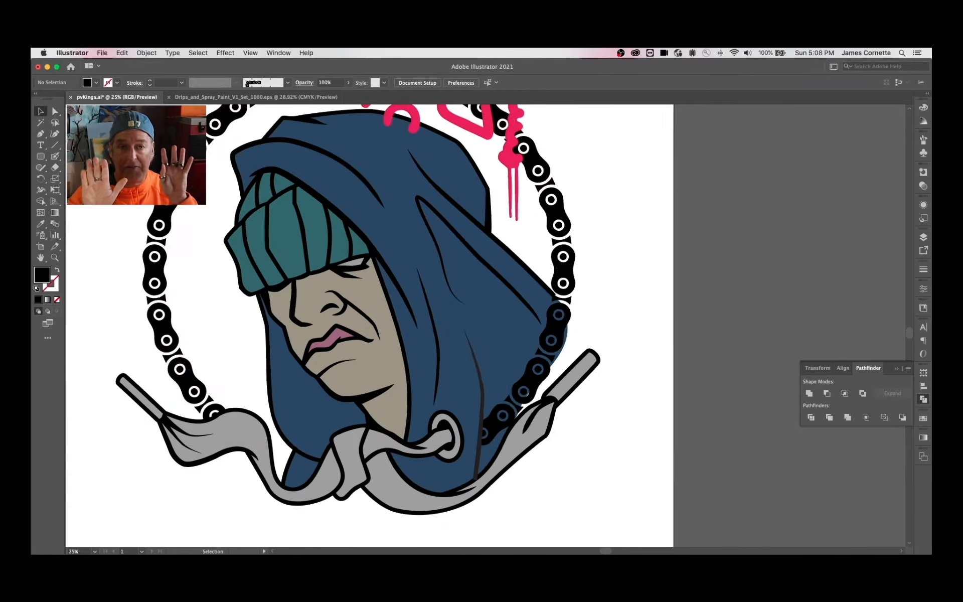
{"action": "left_click", "coordinate": [557, 326]}
{"action": "left_click", "coordinate": [146, 53]}
{"action": "left_click", "coordinate": [275, 294]}
{"action": "key", "text": "Tab"}
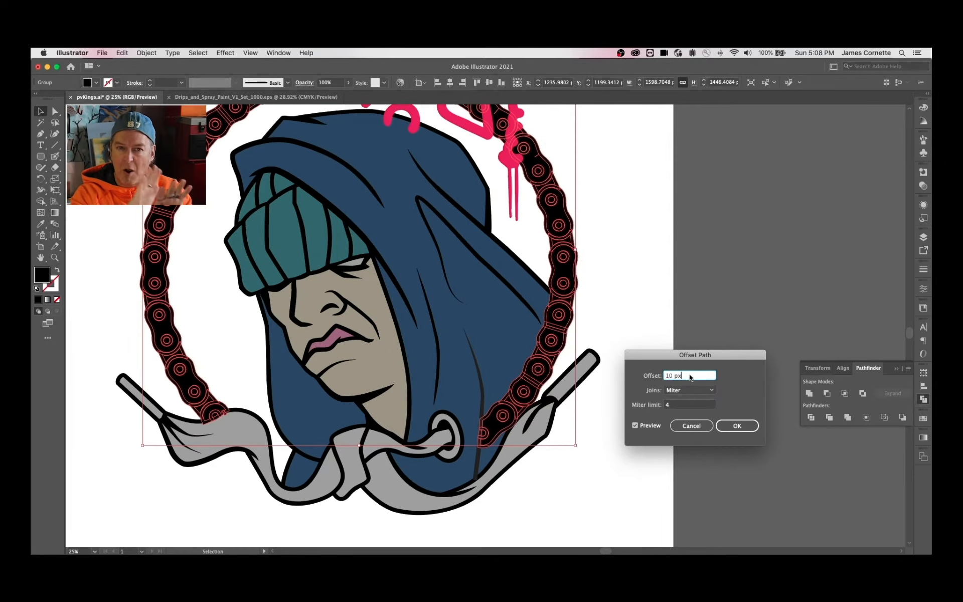
{"action": "key", "text": "Up"}
{"action": "key", "text": "Up"}
{"action": "left_click", "coordinate": [737, 425]}
Set the offset chain shapes' fill to white and unite them into one backing shape
{"action": "double_click", "coordinate": [42, 275]}
{"action": "left_click_drag", "start_coordinate": [711, 404], "coordinate": [710, 287]}
{"action": "left_click", "coordinate": [802, 292]}
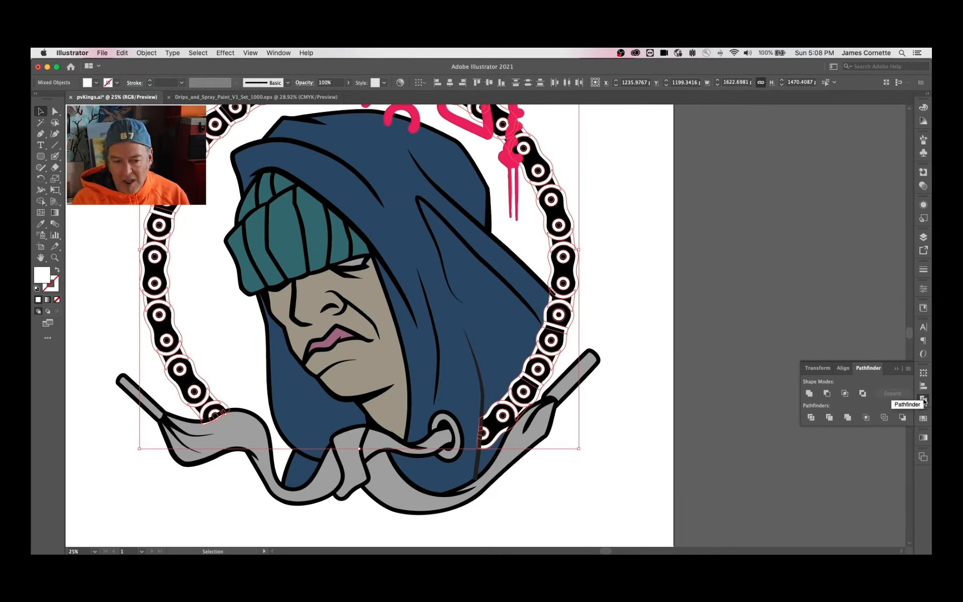
{"action": "left_click", "coordinate": [809, 393]}
Cut across the white chain backing with the Eraser at the lower left and delete the lower piece
{"action": "left_click", "coordinate": [55, 167]}
{"action": "left_click_drag", "start_coordinate": [145, 343], "coordinate": [188, 343]}
{"action": "key", "text": "a"}
{"action": "left_click", "coordinate": [191, 381]}
{"action": "key", "text": "Delete"}
{"action": "left_click", "coordinate": [555, 347]}
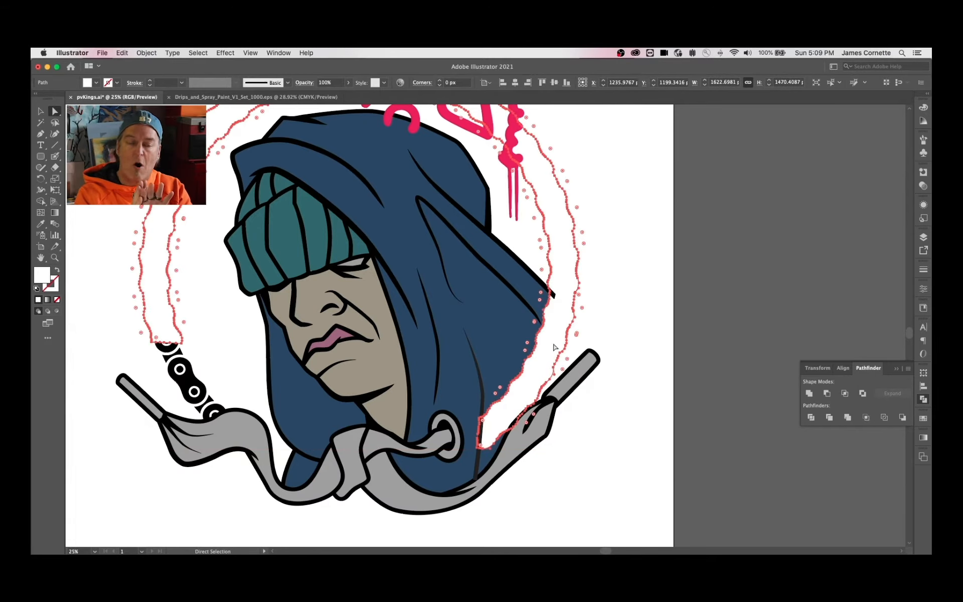
Try moving the white chain backing to the king layer and subtracting it from the king's black line work with Minus Front
{"action": "key", "text": "super+="}
{"action": "key", "text": "super+="}
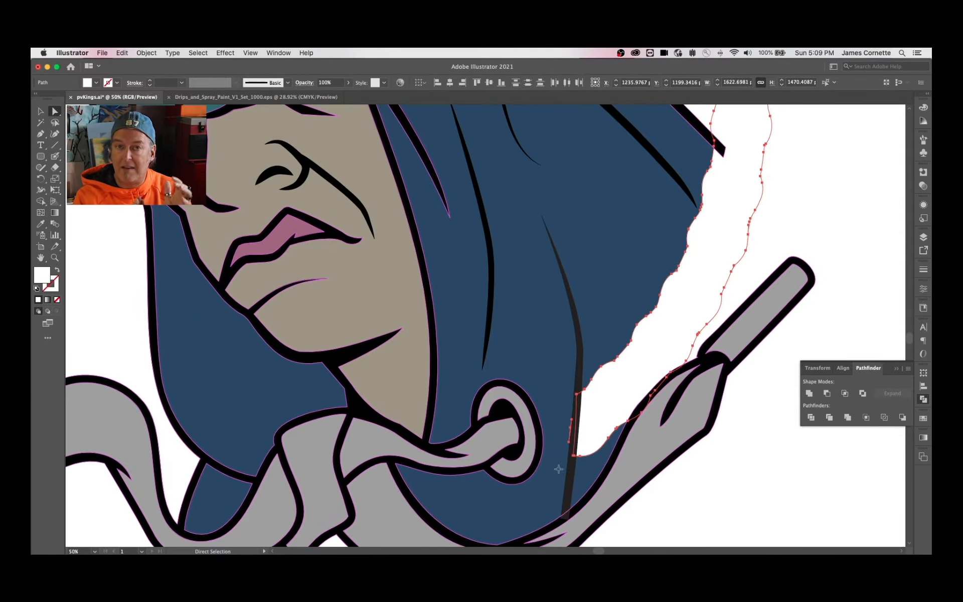
{"action": "left_click", "coordinate": [707, 270]}
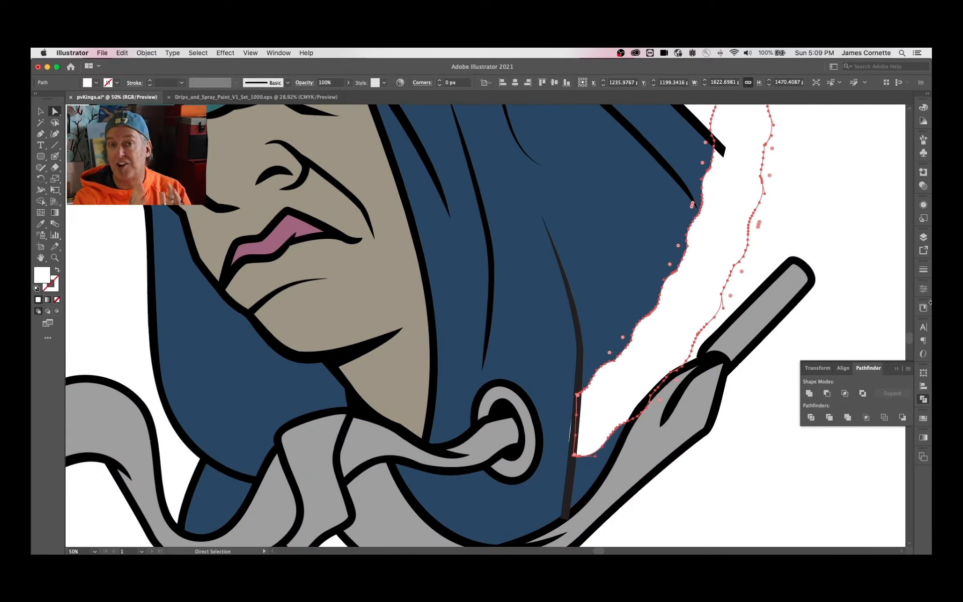
{"action": "key", "text": "super+0"}
{"action": "left_click", "coordinate": [924, 236]}
{"action": "left_click_drag", "start_coordinate": [905, 267], "coordinate": [905, 256]}
{"action": "key", "text": "super+="}
{"action": "key", "text": "super+="}
{"action": "key", "text": "super+="}
{"action": "left_click", "coordinate": [436, 331], "text": "shift"}
{"action": "left_click", "coordinate": [924, 399]}
{"action": "left_click", "coordinate": [827, 393]}
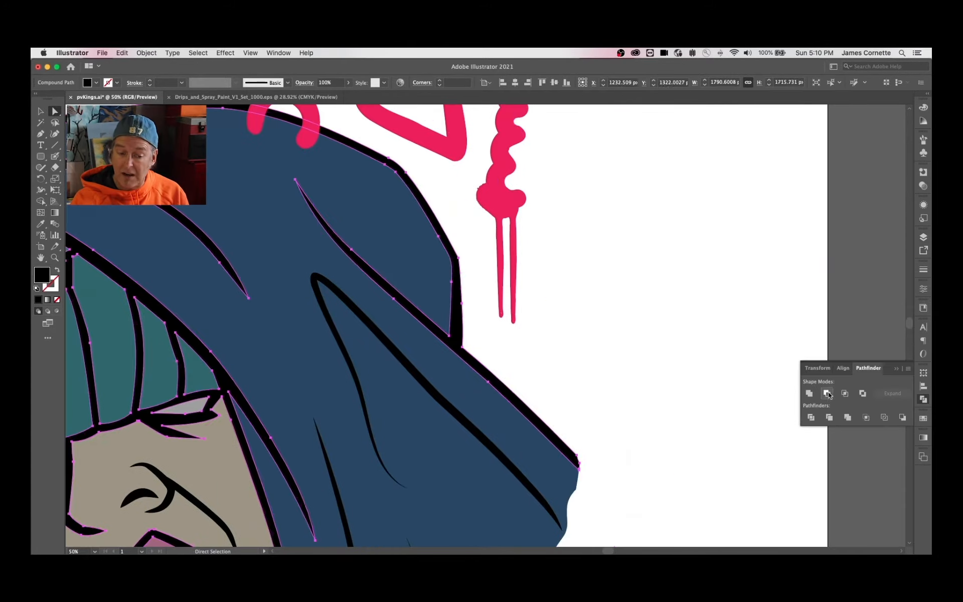
Undo the subtraction, then try shifting the white chain backing sideways and undo that move
{"action": "key", "text": "super+0"}
{"action": "left_click", "coordinate": [365, 312]}
{"action": "key", "text": "super+z"}
{"action": "left_click", "coordinate": [923, 236]}
{"action": "left_click_drag", "start_coordinate": [618, 339], "coordinate": [667, 345]}
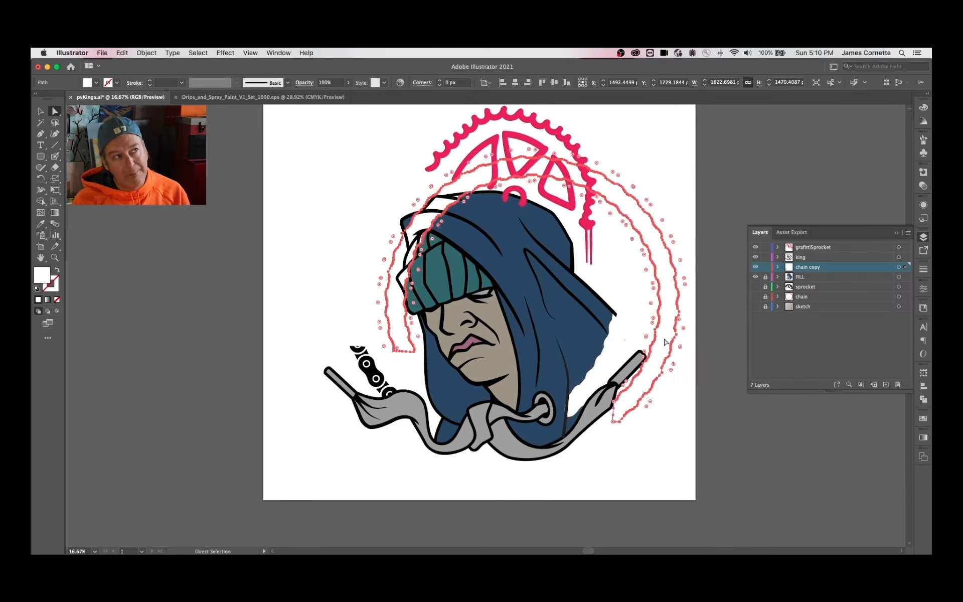
{"action": "key", "text": "super+z"}
Apply Minus Front with the chain backing on the hood artwork, and place the white backing on the king layer
{"action": "left_click", "coordinate": [577, 341], "text": "shift"}
{"action": "left_click", "coordinate": [924, 399]}
{"action": "left_click", "coordinate": [827, 393]}
{"action": "left_click", "coordinate": [923, 237]}
{"action": "left_click_drag", "start_coordinate": [905, 267], "coordinate": [904, 256]}
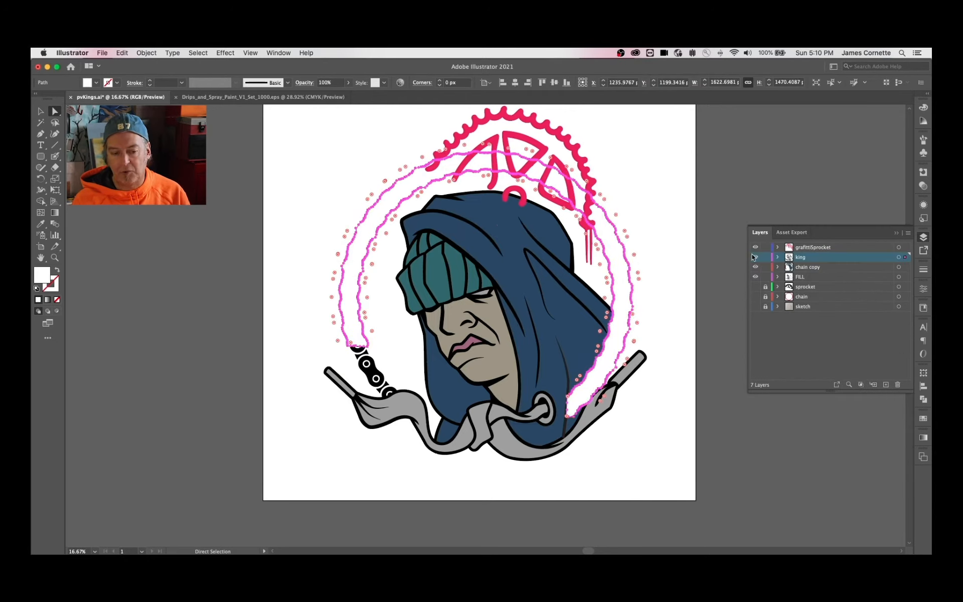
Examine the hood's edge along the chain backing, with the king layer hidden and shown
{"action": "left_click", "coordinate": [756, 257]}
{"action": "left_click", "coordinate": [756, 257]}
{"action": "left_click", "coordinate": [622, 296]}
{"action": "key", "text": "super+="}
{"action": "key", "text": "super+="}
{"action": "key", "text": "super+="}
{"action": "key", "text": "super+="}
{"action": "left_click_drag", "start_coordinate": [638, 291], "coordinate": [263, 365]}
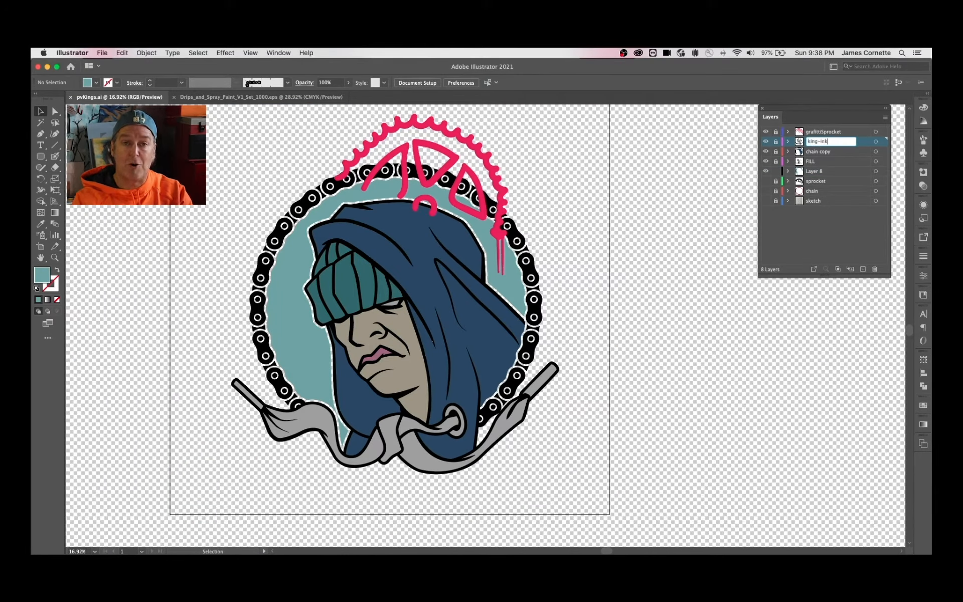
Reshape the black ink at the outer corner of the king's eye by moving its anchor points inward
{"action": "key", "text": "a"}
{"action": "left_click", "coordinate": [465, 318]}
{"action": "left_click", "coordinate": [474, 311]}
{"action": "key", "text": "super+="}
{"action": "key", "text": "super+="}
{"action": "key", "text": "super+="}
{"action": "scroll", "coordinate": [477, 309], "scroll_direction": "left", "scroll_amount": 5}
{"action": "left_click", "coordinate": [474, 290]}
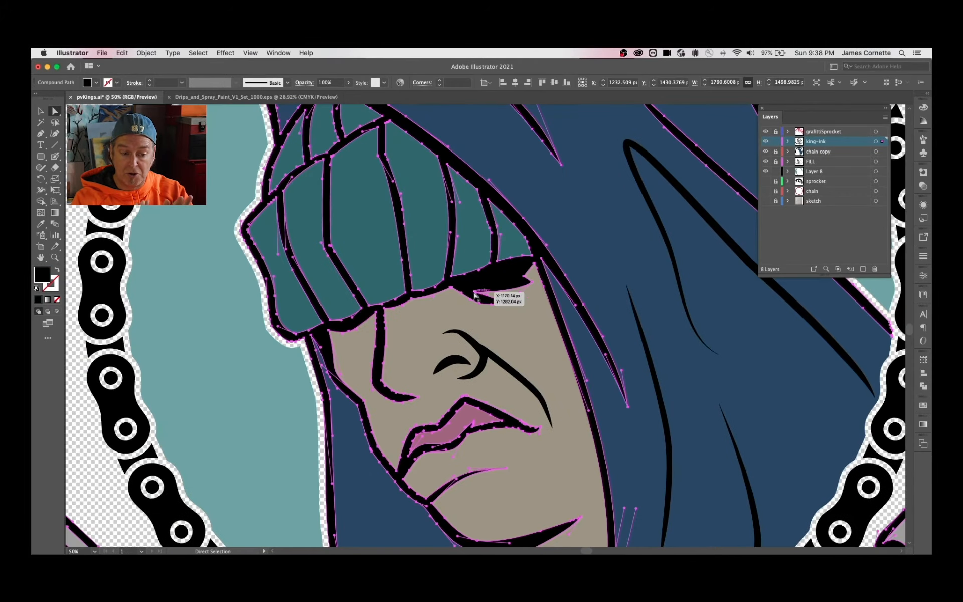
{"action": "left_click", "coordinate": [466, 291]}
{"action": "key", "text": "super+="}
{"action": "key", "text": "super+="}
{"action": "key", "text": "super+="}
{"action": "left_click_drag", "start_coordinate": [664, 296], "coordinate": [640, 280]}
{"action": "left_click_drag", "start_coordinate": [684, 314], "coordinate": [682, 283]}
Unlock the FILL layer, hide the king-ink and chain copy layers, and delete the face fill's anchor points around the lower eye line
{"action": "left_click", "coordinate": [775, 161]}
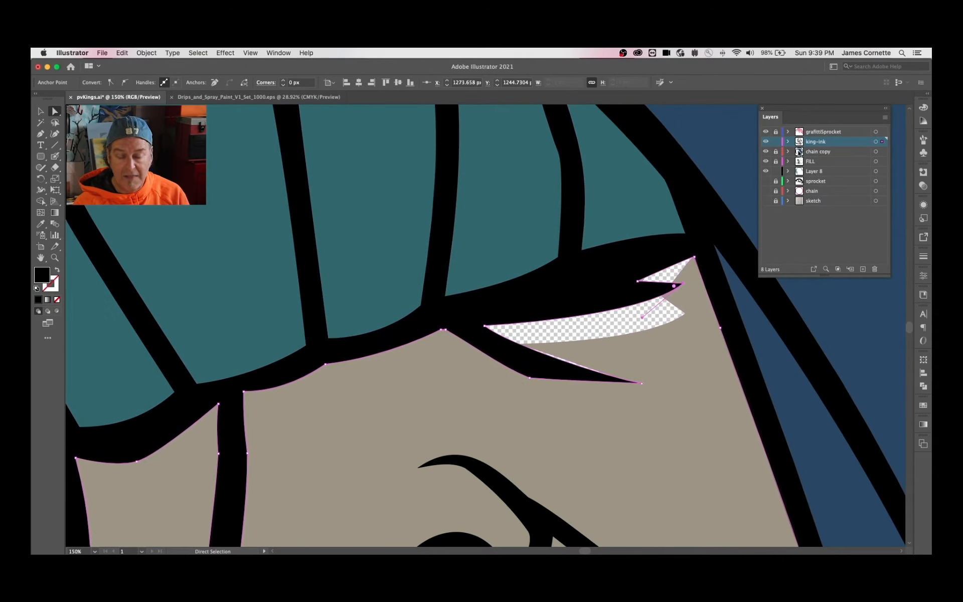
{"action": "left_click", "coordinate": [653, 359]}
{"action": "key", "text": "p"}
{"action": "left_click", "coordinate": [766, 151]}
{"action": "left_click", "coordinate": [766, 142]}
{"action": "left_click", "coordinate": [642, 382]}
{"action": "left_click", "coordinate": [529, 377]}
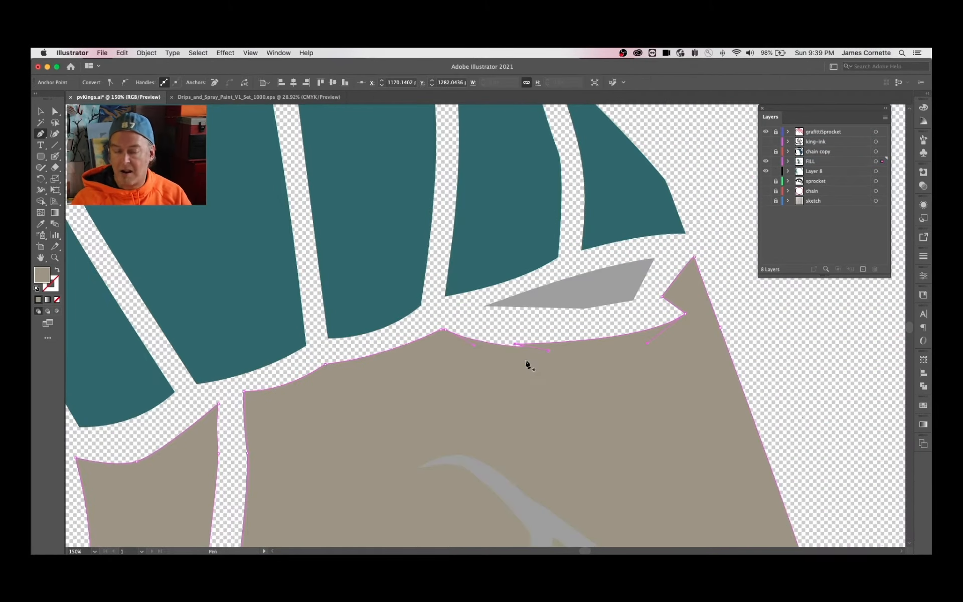
Clean up the face fill's remaining notch under the eyelid and show the king-ink and chain copy layers again
{"action": "left_click", "coordinate": [684, 314]}
{"action": "left_click", "coordinate": [662, 296]}
{"action": "left_click", "coordinate": [514, 346]}
{"action": "key", "text": "super+shift+a"}
{"action": "left_click", "coordinate": [766, 141]}
{"action": "left_click", "coordinate": [766, 151]}
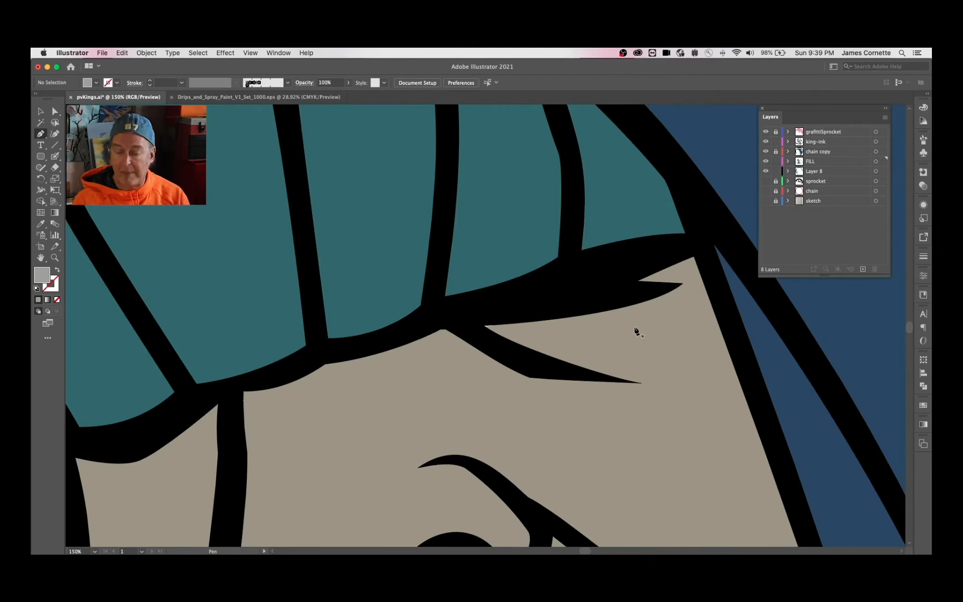
Adjust the face fill's anchor point at the inner corner of the eye so the fill tucks under the ink
{"action": "key", "text": "a"}
{"action": "left_click", "coordinate": [574, 325]}
{"action": "left_click_drag", "start_coordinate": [466, 336], "coordinate": [445, 322]}
{"action": "key", "text": "super+minus"}
{"action": "key", "text": "super+minus"}
{"action": "key", "text": "super+minus"}
{"action": "key", "text": "super+minus"}
{"action": "key", "text": "super+minus"}
{"action": "key", "text": "super+shift+a"}
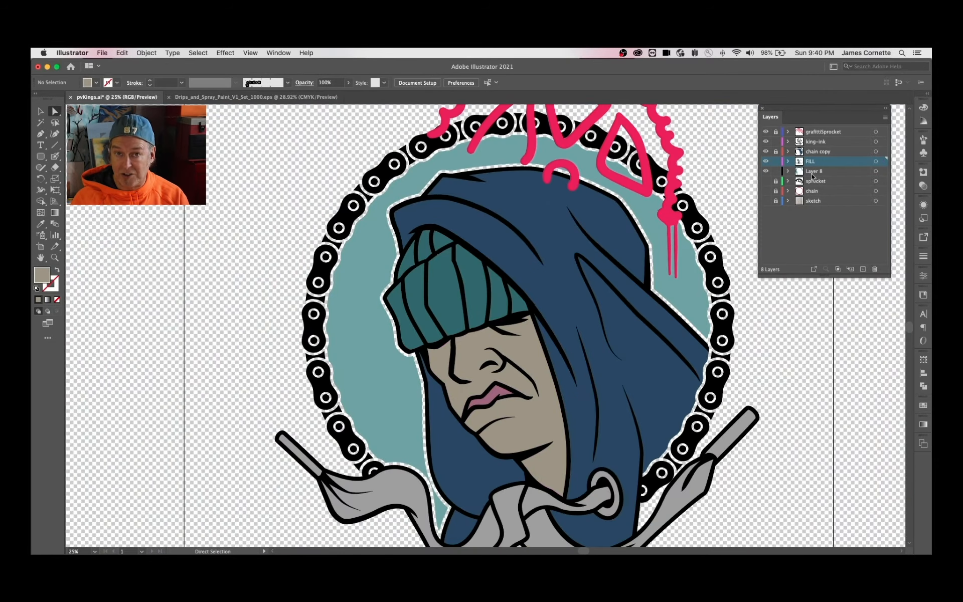
Rename Layer 8 as bkgrdCenterFill
{"action": "double_click", "coordinate": [814, 171]}
{"action": "type", "text": "bkgrdCenterFill"}
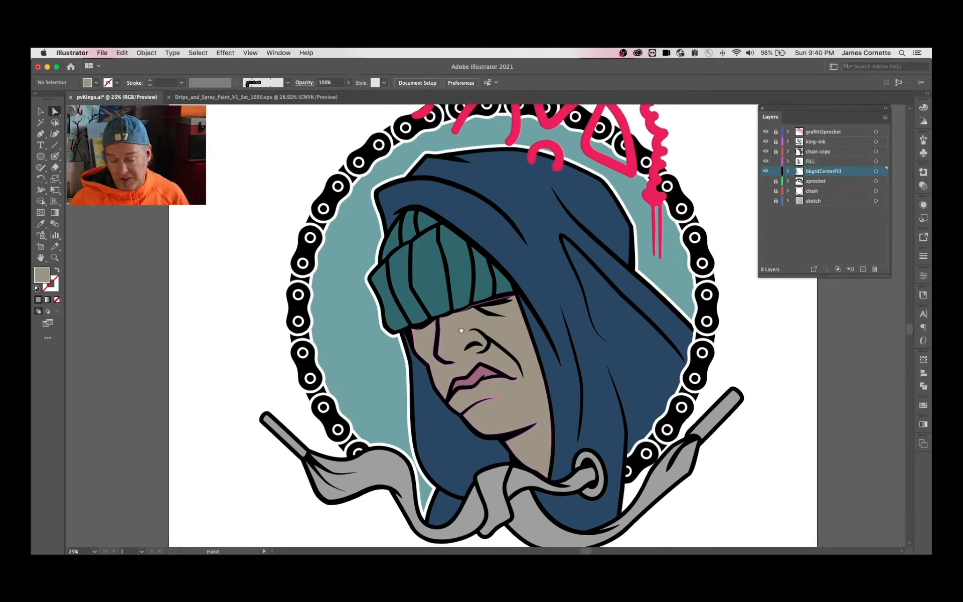
{"action": "left_click_drag", "start_coordinate": [522, 327], "coordinate": [452, 251]}
{"action": "key", "text": "z"}
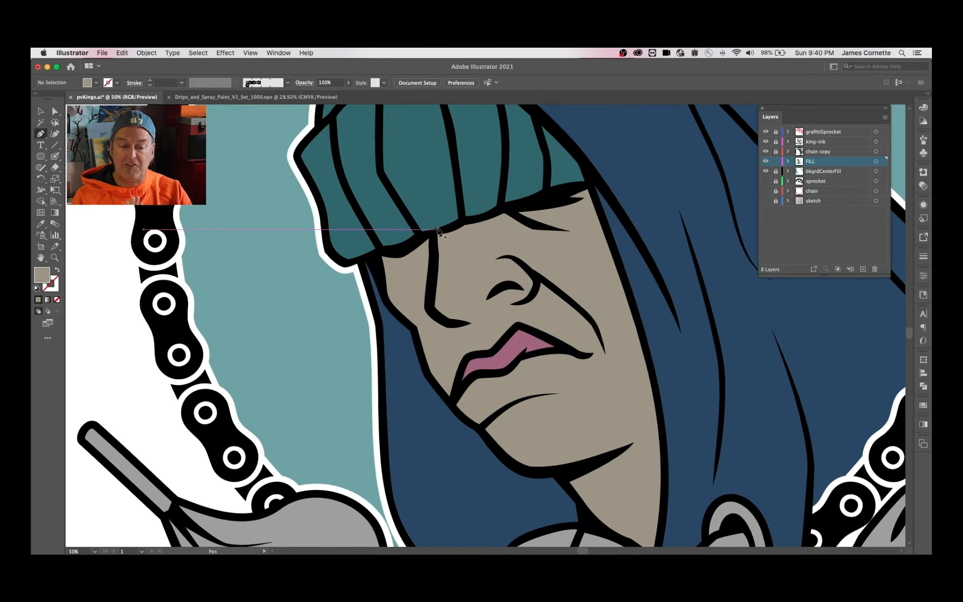
Draw a shadow shape in the eye socket beside the nose bridge on the FILL layer and give it a darker skin tone
{"action": "left_click", "coordinate": [433, 235]}
{"action": "left_click_drag", "start_coordinate": [426, 310], "coordinate": [422, 281]}
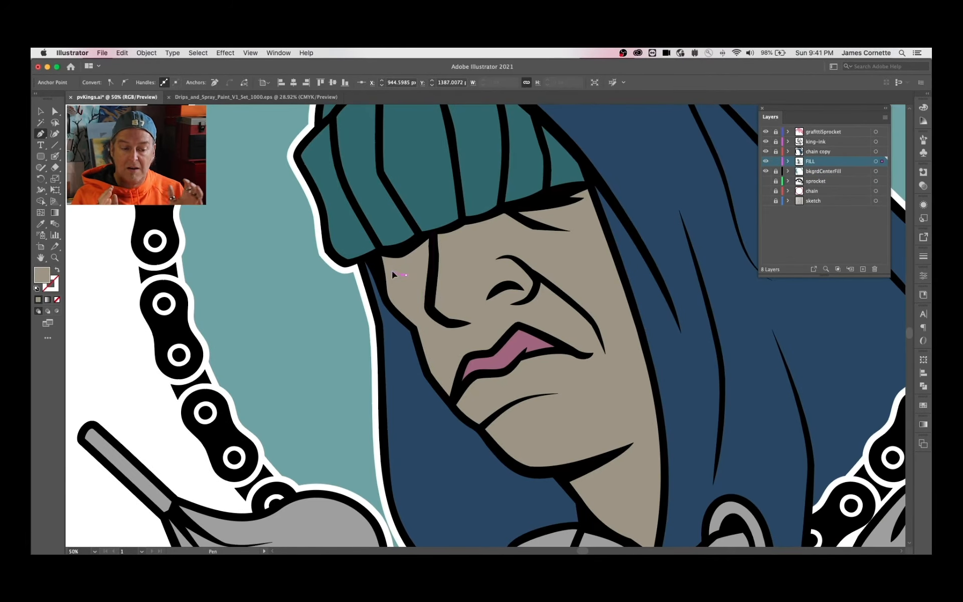
{"action": "left_click", "coordinate": [433, 235]}
{"action": "double_click", "coordinate": [41, 274]}
{"action": "left_click", "coordinate": [803, 280]}
{"action": "key", "text": "super+shift+a"}
Draw a closed shadow shape across the underside of the nose and along the cheek crease with the Pen tool
{"action": "left_click", "coordinate": [433, 305]}
{"action": "left_click_drag", "start_coordinate": [462, 307], "coordinate": [473, 305]}
{"action": "left_click_drag", "start_coordinate": [501, 282], "coordinate": [512, 280]}
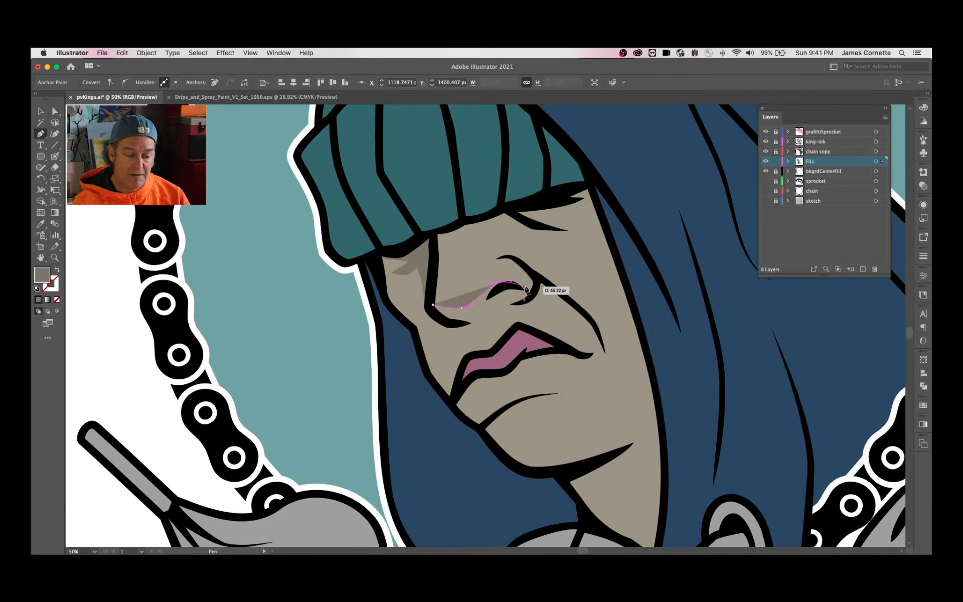
{"action": "left_click", "coordinate": [606, 354]}
{"action": "left_click_drag", "start_coordinate": [576, 315], "coordinate": [557, 302]}
{"action": "left_click", "coordinate": [533, 293]}
{"action": "left_click_drag", "start_coordinate": [511, 305], "coordinate": [484, 310]}
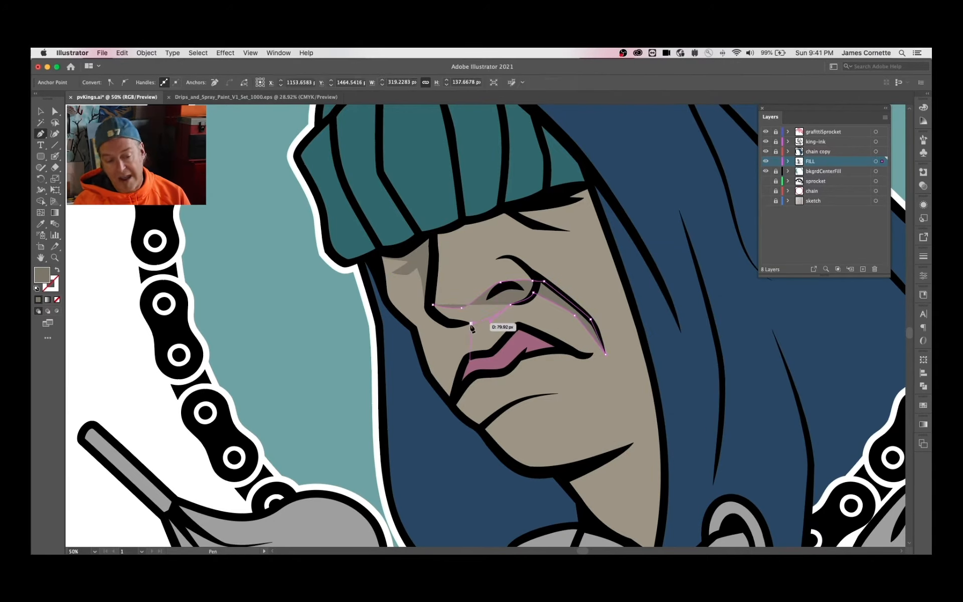
{"action": "left_click", "coordinate": [471, 324]}
{"action": "left_click", "coordinate": [447, 321]}
{"action": "left_click", "coordinate": [433, 304]}
{"action": "key", "text": "super+shift+a"}
Draw a shadow shape across the brow beneath the beanie's edge
{"action": "left_click", "coordinate": [433, 234]}
{"action": "left_click", "coordinate": [436, 246]}
{"action": "left_click_drag", "start_coordinate": [458, 237], "coordinate": [470, 236]}
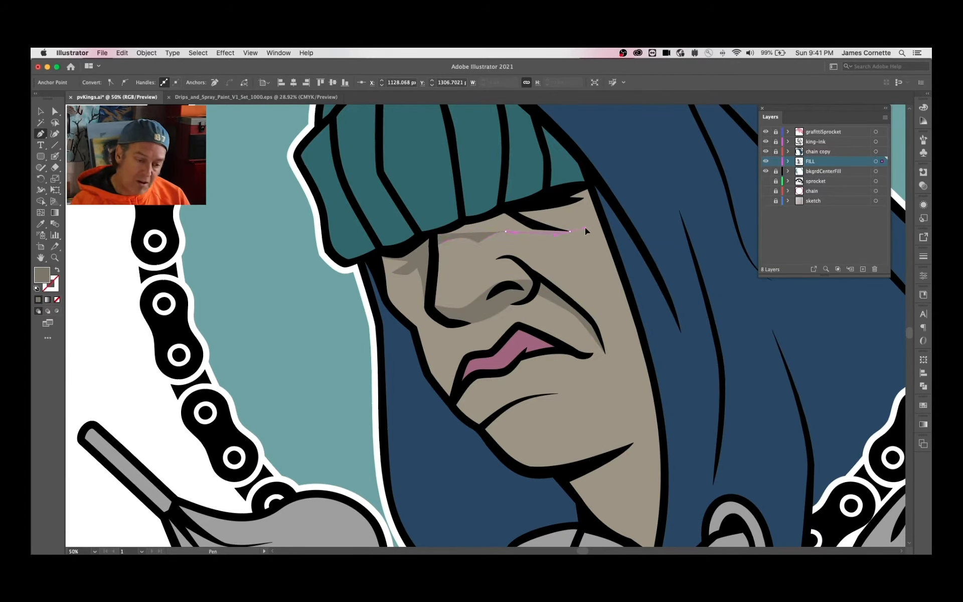
Draw a large shadow shape from the outer eye down the side of the face, under the jaw and onto the neck
{"action": "left_click", "coordinate": [611, 279]}
{"action": "left_click", "coordinate": [635, 384]}
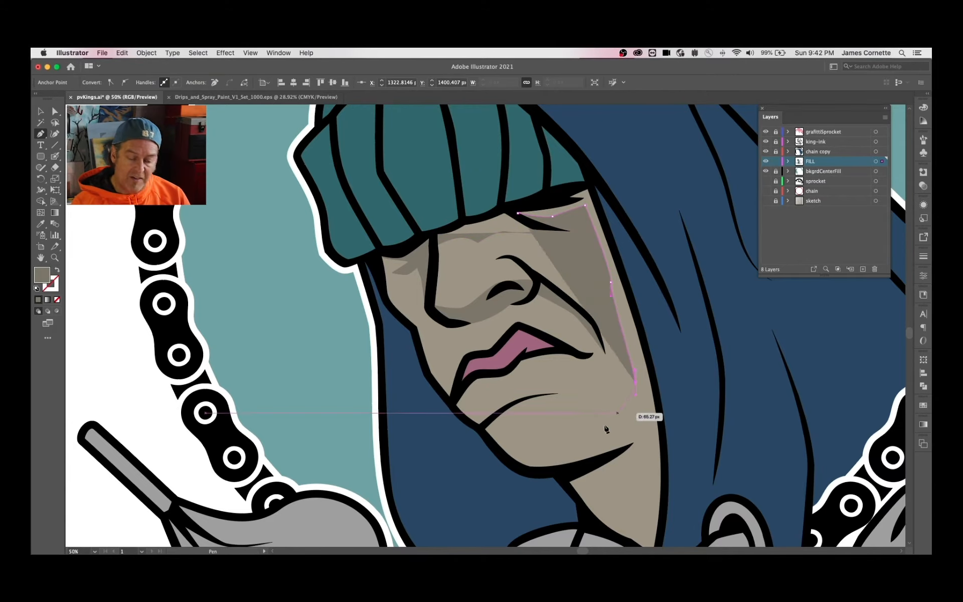
{"action": "left_click_drag", "start_coordinate": [570, 445], "coordinate": [554, 452]}
{"action": "left_click", "coordinate": [510, 459]}
{"action": "left_click", "coordinate": [547, 472]}
{"action": "left_click", "coordinate": [572, 478]}
{"action": "left_click", "coordinate": [586, 510]}
{"action": "left_click_drag", "start_coordinate": [641, 458], "coordinate": [652, 442]}
{"action": "left_click", "coordinate": [656, 419]}
{"action": "left_click", "coordinate": [595, 189]}
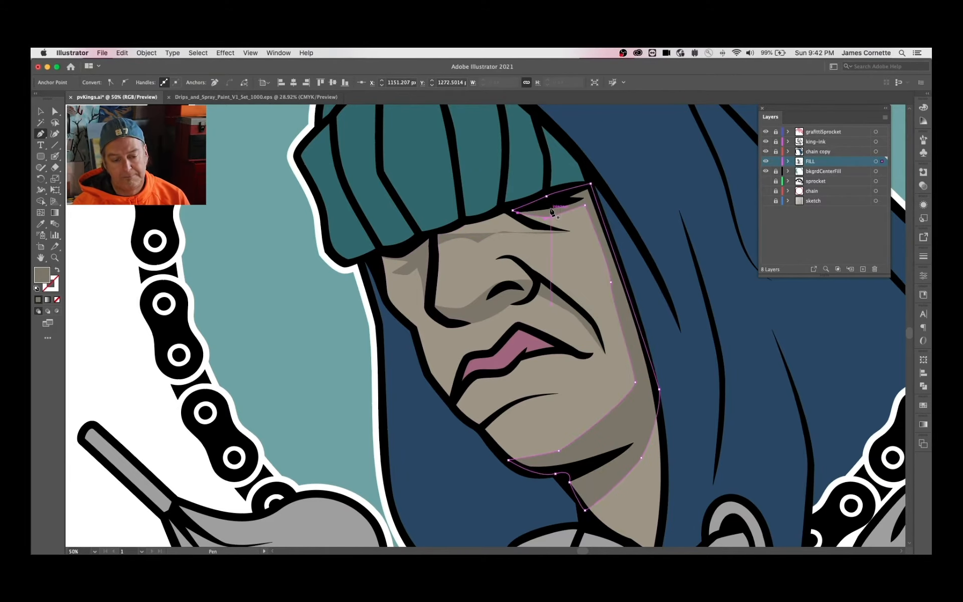
{"action": "left_click", "coordinate": [519, 214]}
{"action": "left_click", "coordinate": [568, 232]}
{"action": "key", "text": "super+shift+a"}
Refine the small shadow shape in the eye socket beside the nose bridge
{"action": "key", "text": "super+1"}
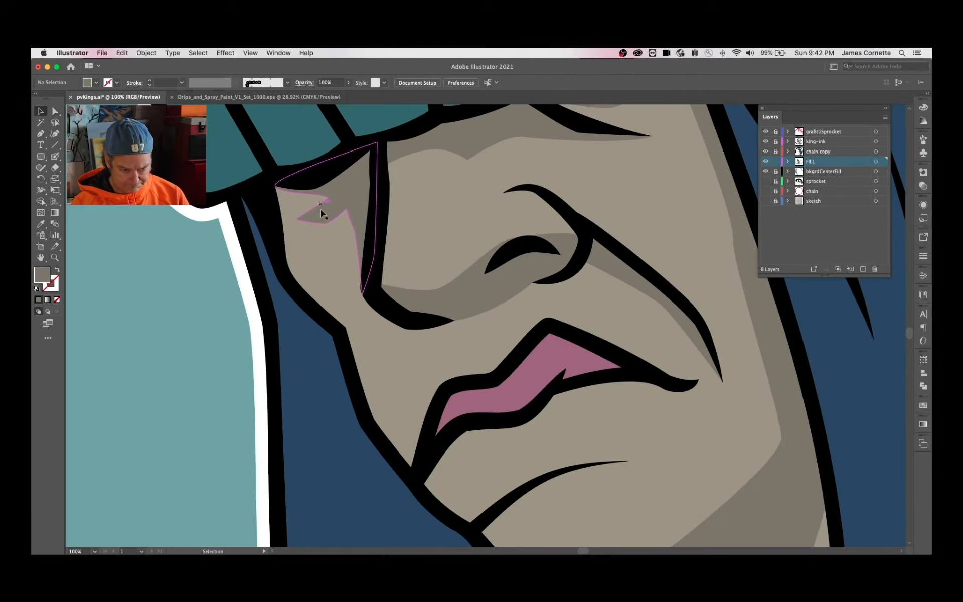
{"action": "left_click_drag", "start_coordinate": [352, 187], "coordinate": [348, 191]}
{"action": "left_click", "coordinate": [324, 224]}
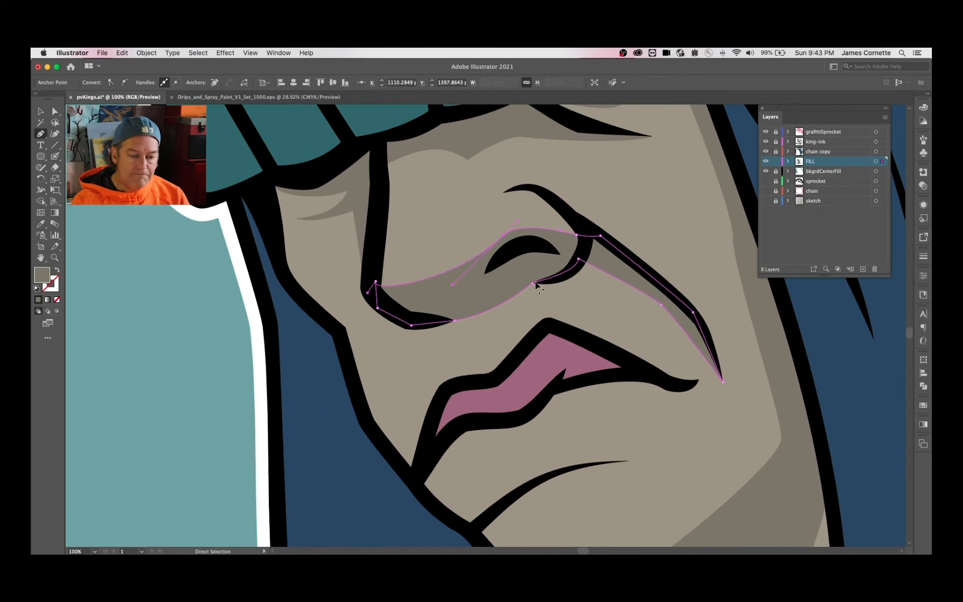
Reshape the nose shadow's underside beside the nostril and extend its tail below the end of the cheek crease
{"action": "left_click_drag", "start_coordinate": [584, 262], "coordinate": [599, 269]}
{"action": "left_click_drag", "start_coordinate": [593, 274], "coordinate": [590, 287]}
{"action": "left_click_drag", "start_coordinate": [454, 320], "coordinate": [449, 334]}
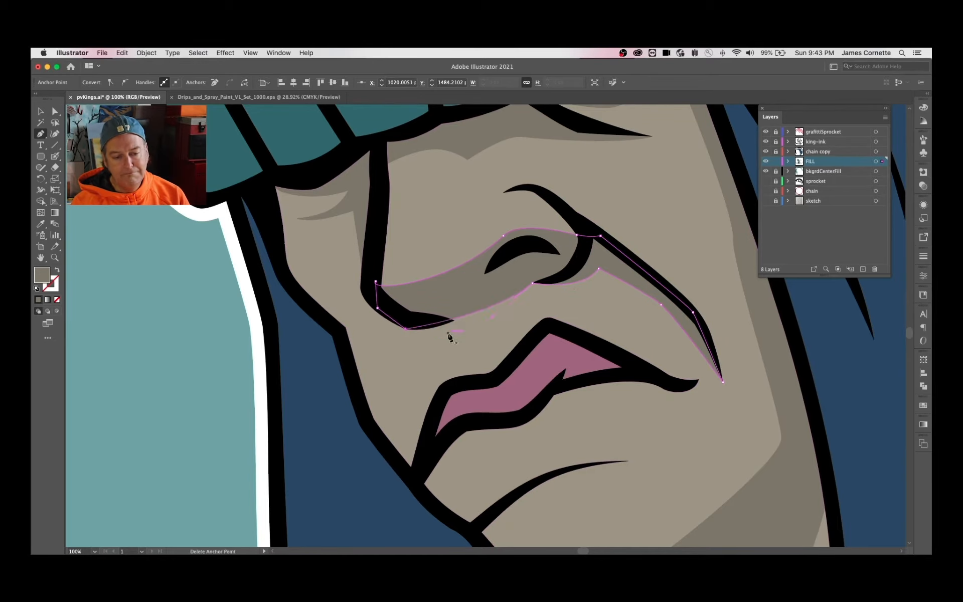
{"action": "key", "text": "super+space"}
{"action": "left_click", "coordinate": [661, 304], "text": "super"}
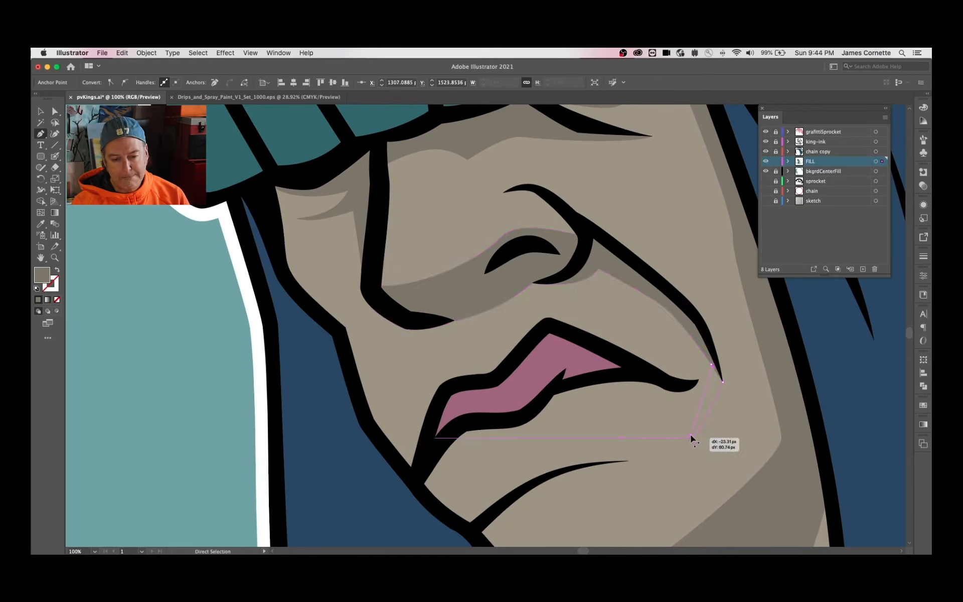
{"action": "left_click_drag", "start_coordinate": [691, 434], "coordinate": [692, 438]}
Pull the nose shadow's lower edge down toward the upper lip
{"action": "key", "text": "super+minus"}
{"action": "key", "text": "super+minus"}
{"action": "key", "text": "super+minus"}
{"action": "left_click", "coordinate": [765, 359], "text": "super"}
{"action": "key", "text": "super+equal"}
{"action": "key", "text": "super+equal"}
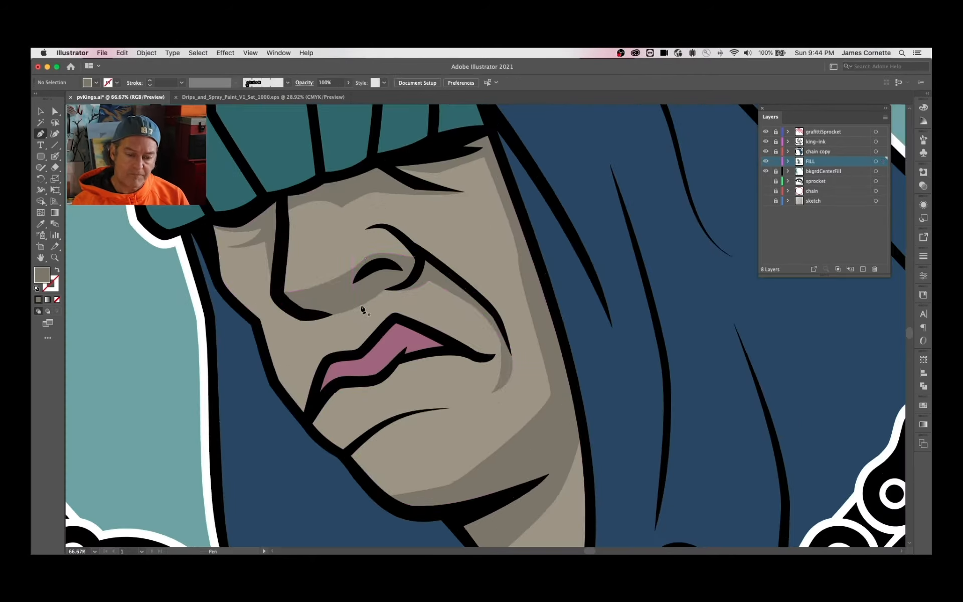
{"action": "left_click_drag", "start_coordinate": [384, 290], "coordinate": [377, 319]}
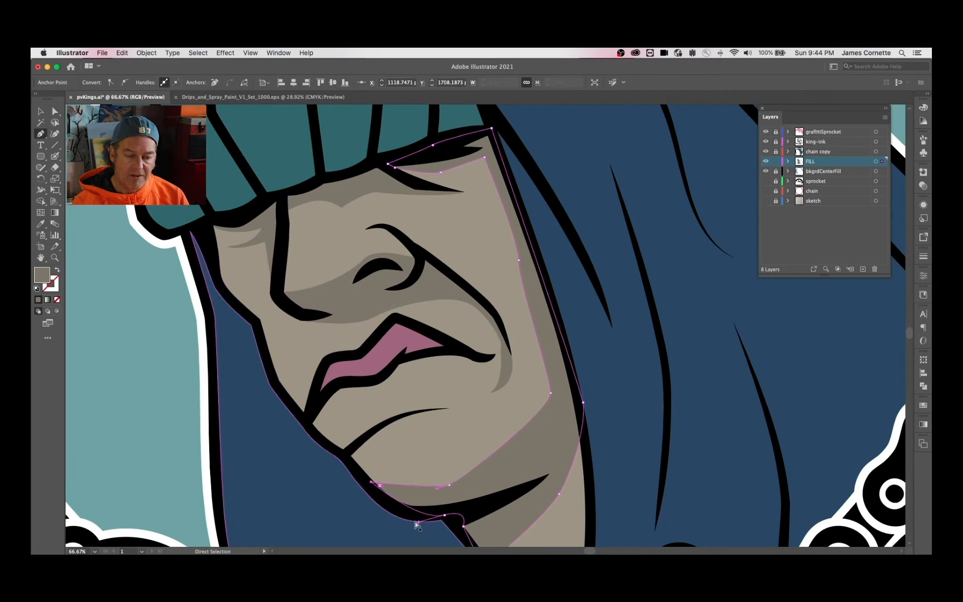
Smooth the inner edge of the shadow on the side of the face by adjusting its anchor points and curve handles
{"action": "left_click", "coordinate": [522, 276], "text": "super"}
{"action": "left_click", "coordinate": [519, 257], "text": "super"}
{"action": "left_click_drag", "start_coordinate": [520, 256], "coordinate": [519, 233]}
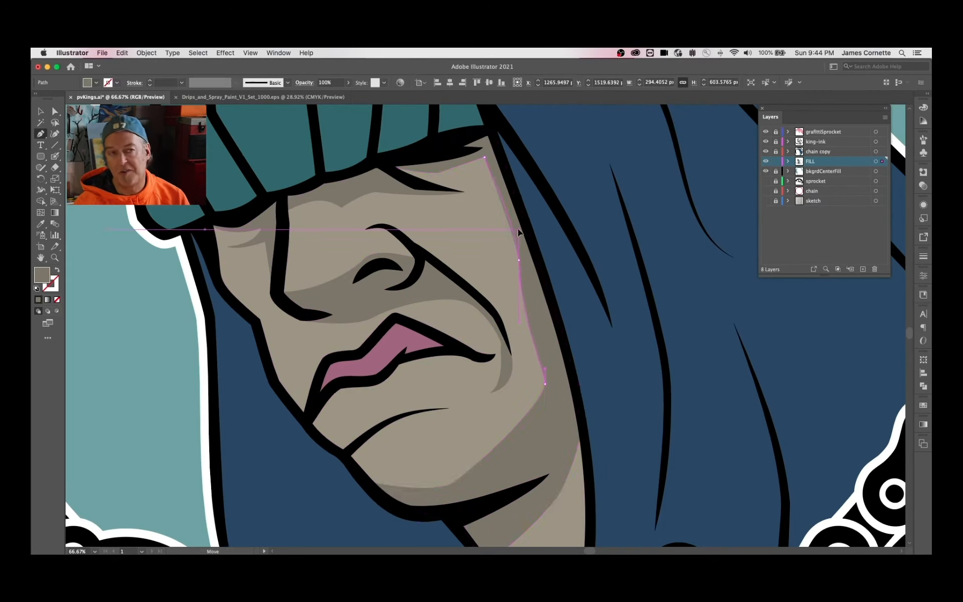
{"action": "key", "text": "super+minus"}
{"action": "key", "text": "super+minus"}
{"action": "key", "text": "super+minus"}
{"action": "key", "text": "super+shift+a"}
Draw a highlight shape along the face's front edge from the beanie to the lips and give it a lighter skin tone
{"action": "key", "text": "v"}
{"action": "key", "text": "super+equal"}
{"action": "key", "text": "super+equal"}
{"action": "key", "text": "super+equal"}
{"action": "scroll", "coordinate": [465, 285], "scroll_direction": "down", "scroll_amount": 3}
{"action": "scroll", "coordinate": [465, 286], "scroll_direction": "left", "scroll_amount": 6}
{"action": "key", "text": "p"}
{"action": "left_click", "coordinate": [254, 233]}
{"action": "left_click_drag", "start_coordinate": [309, 319], "coordinate": [315, 331]}
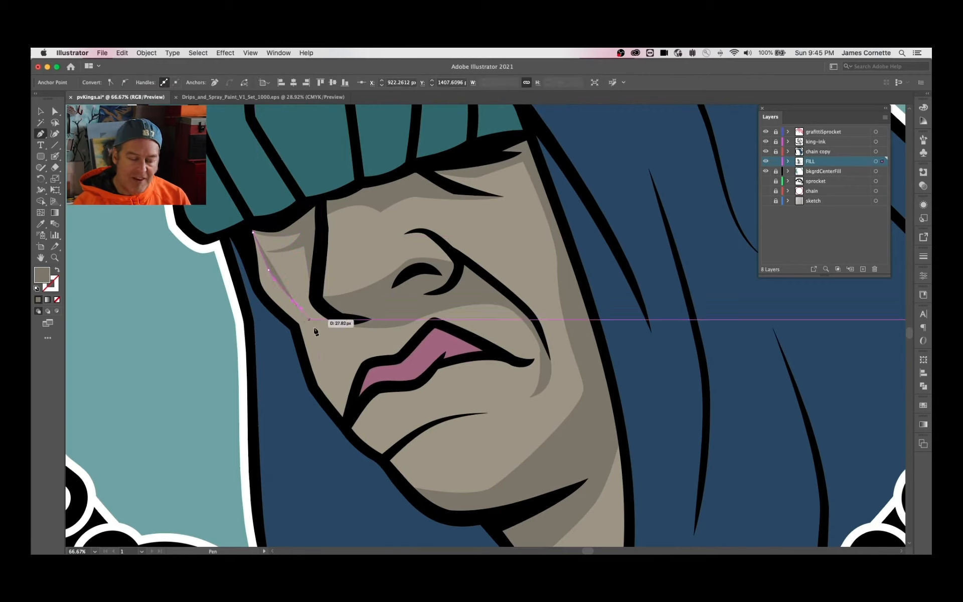
{"action": "double_click", "coordinate": [42, 275]}
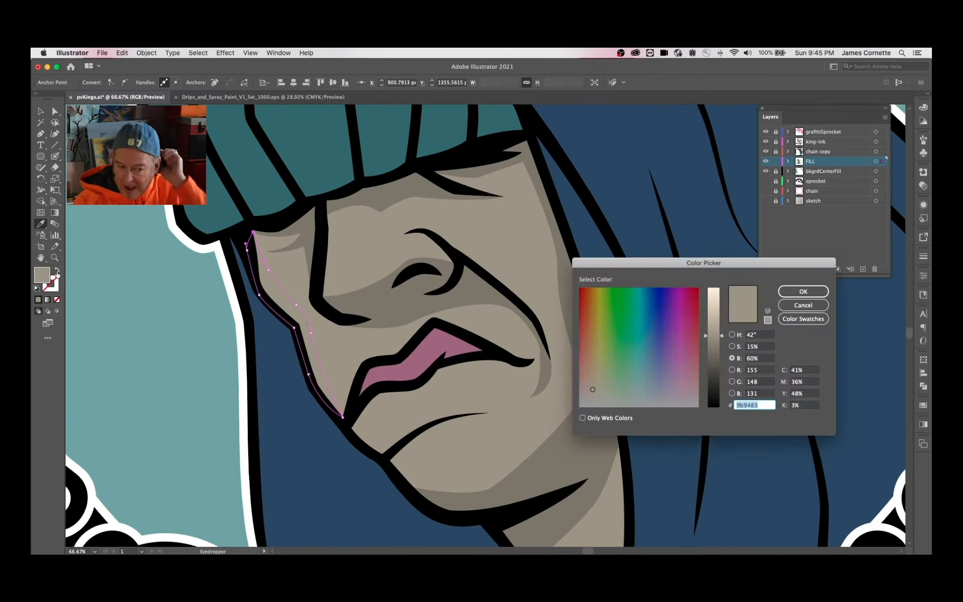
{"action": "key", "text": "Return"}
{"action": "key", "text": "super+shift+a"}
Draw a light highlight shape along the nose bridge and above the nose shadow
{"action": "key", "text": "o"}
{"action": "left_click", "coordinate": [336, 280]}
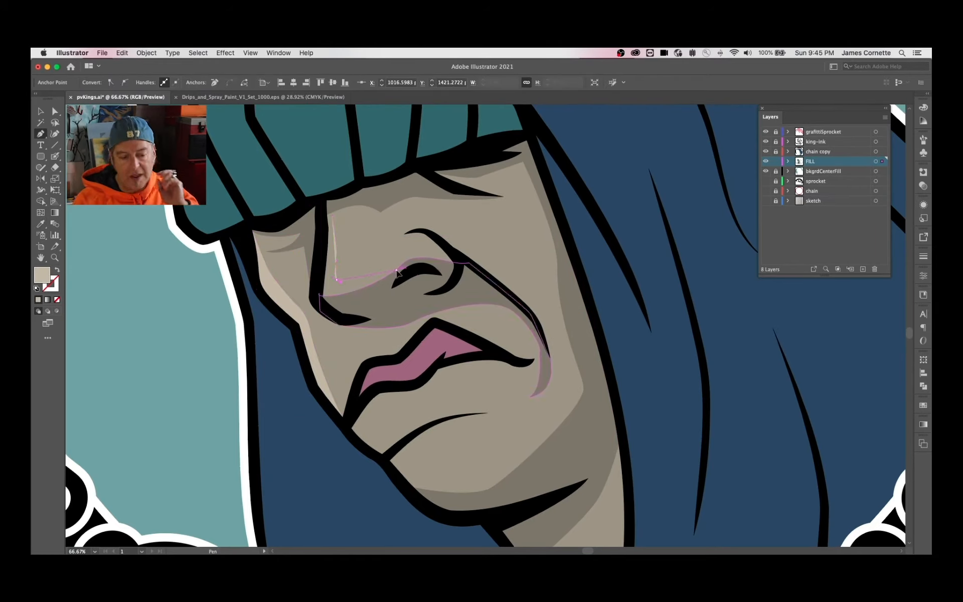
{"action": "left_click", "coordinate": [396, 271]}
{"action": "left_click", "coordinate": [317, 299]}
{"action": "left_click", "coordinate": [321, 223]}
{"action": "left_click_drag", "start_coordinate": [332, 217], "coordinate": [335, 219]}
{"action": "key", "text": "super+shift+a"}
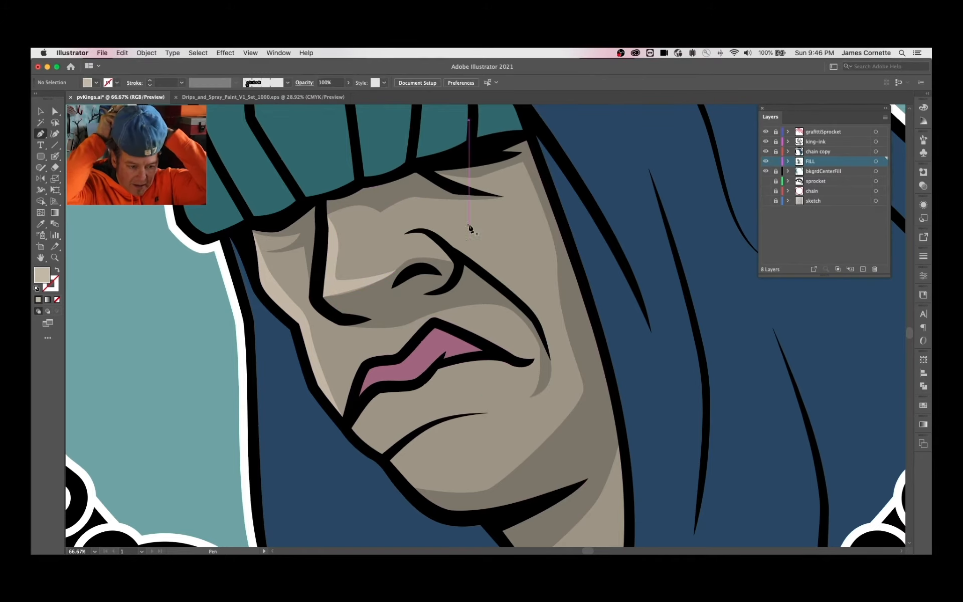
Draw a light highlight shape on the cheek between the eye and the cheek crease
{"action": "left_click", "coordinate": [457, 224]}
{"action": "left_click_drag", "start_coordinate": [503, 258], "coordinate": [520, 266]}
{"action": "left_click", "coordinate": [536, 271]}
{"action": "key", "text": "super+shift+a"}
Draw a light highlight shape above the upper lip, following its outline from the front of the mouth toward the far corner
{"action": "left_click", "coordinate": [346, 417]}
{"action": "left_click", "coordinate": [349, 361]}
{"action": "left_click", "coordinate": [392, 351]}
{"action": "left_click_drag", "start_coordinate": [426, 319], "coordinate": [441, 326]}
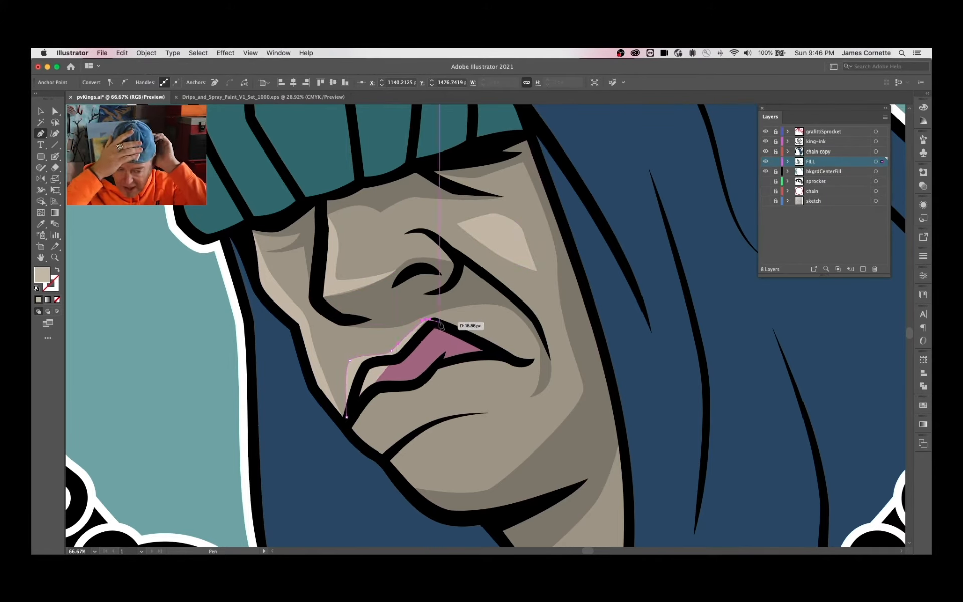
{"action": "key", "text": "super+minus"}
{"action": "key", "text": "super+minus"}
{"action": "key", "text": "super+minus"}
{"action": "key", "text": "super+minus"}
{"action": "key", "text": "super+shift+a"}
{"action": "key", "text": "super+equal"}
{"action": "key", "text": "super+equal"}
{"action": "key", "text": "super+equal"}
{"action": "key", "text": "super+equal"}
{"action": "key", "text": "a"}
{"action": "left_click", "coordinate": [332, 378]}
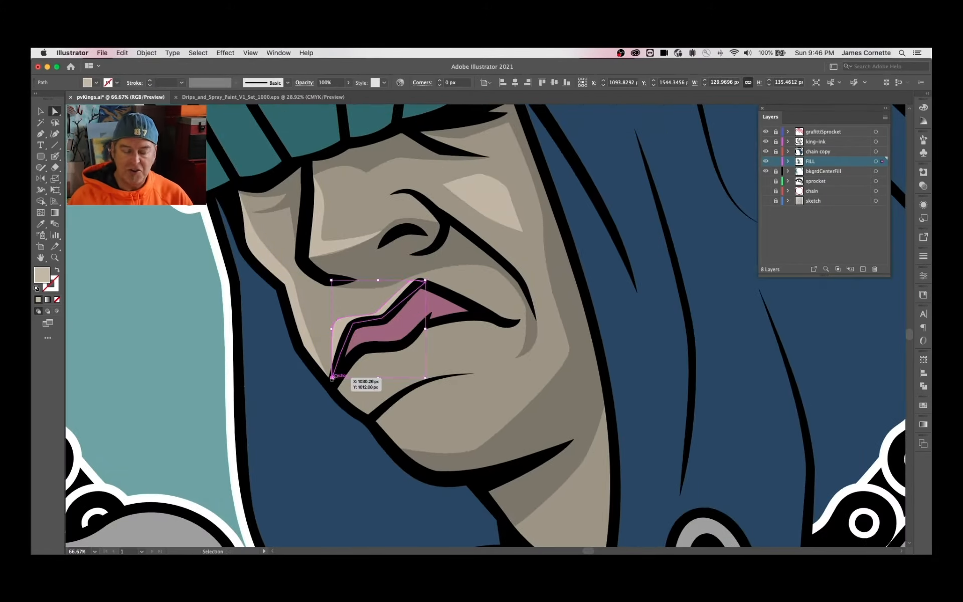
{"action": "key", "text": "p"}
{"action": "left_click_drag", "start_coordinate": [333, 351], "coordinate": [332, 384]}
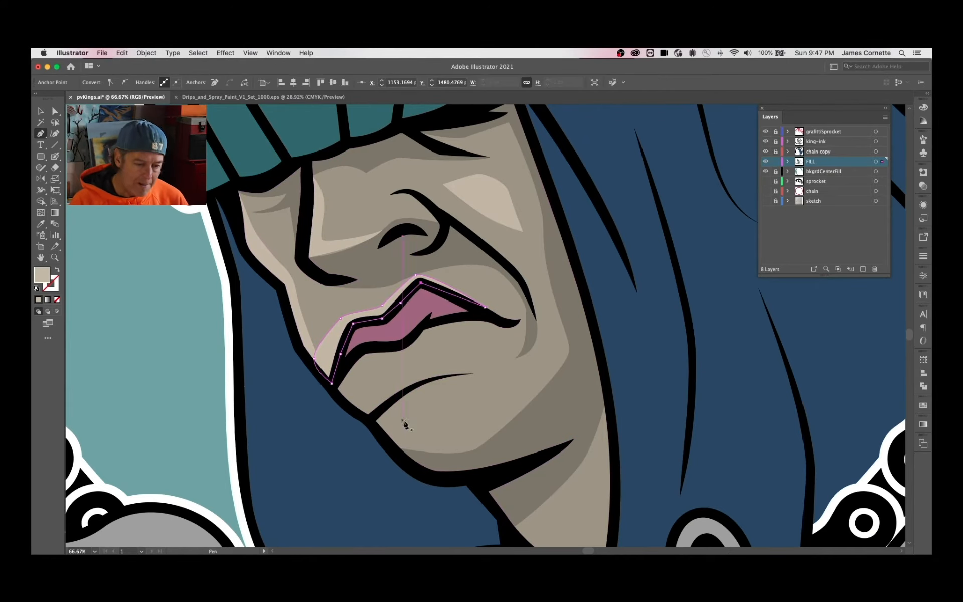
Draw a light highlight shape on the chin below the lower-lip crease
{"action": "left_click", "coordinate": [397, 430]}
{"action": "left_click_drag", "start_coordinate": [428, 403], "coordinate": [442, 399]}
{"action": "left_click", "coordinate": [467, 398]}
{"action": "key", "text": "super+minus"}
{"action": "key", "text": "super+minus"}
{"action": "key", "text": "super+minus"}
{"action": "key", "text": "super+shift+a"}
Paint lighter blue highlights over the hood's rim, crown and folds with the Blob Brush
{"action": "key", "text": "b"}
{"action": "left_click_drag", "start_coordinate": [509, 320], "coordinate": [367, 356]}
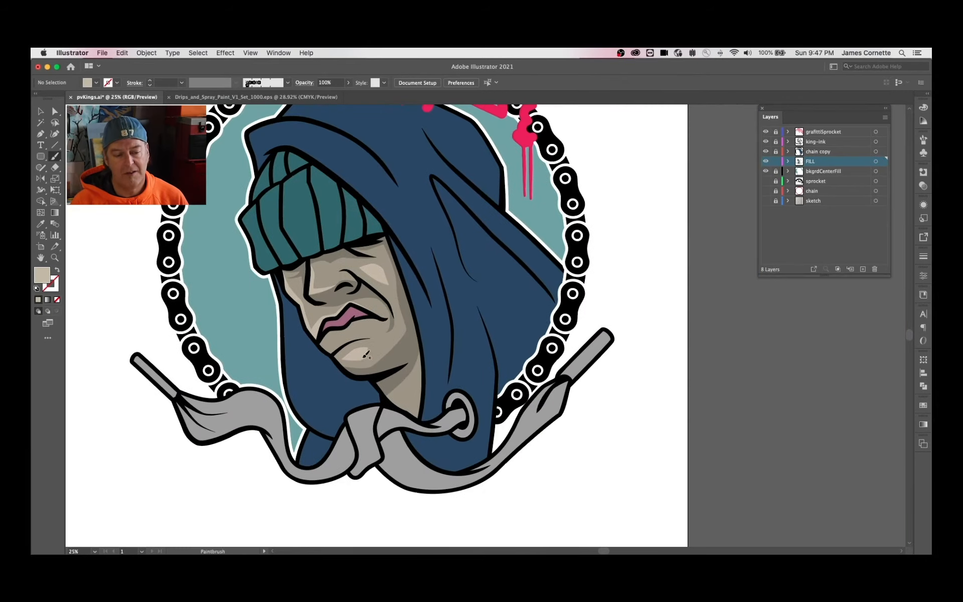
{"action": "left_click_drag", "start_coordinate": [478, 278], "coordinate": [482, 344]}
{"action": "left_click", "coordinate": [261, 208]}
{"action": "left_click_drag", "start_coordinate": [289, 197], "coordinate": [357, 222]}
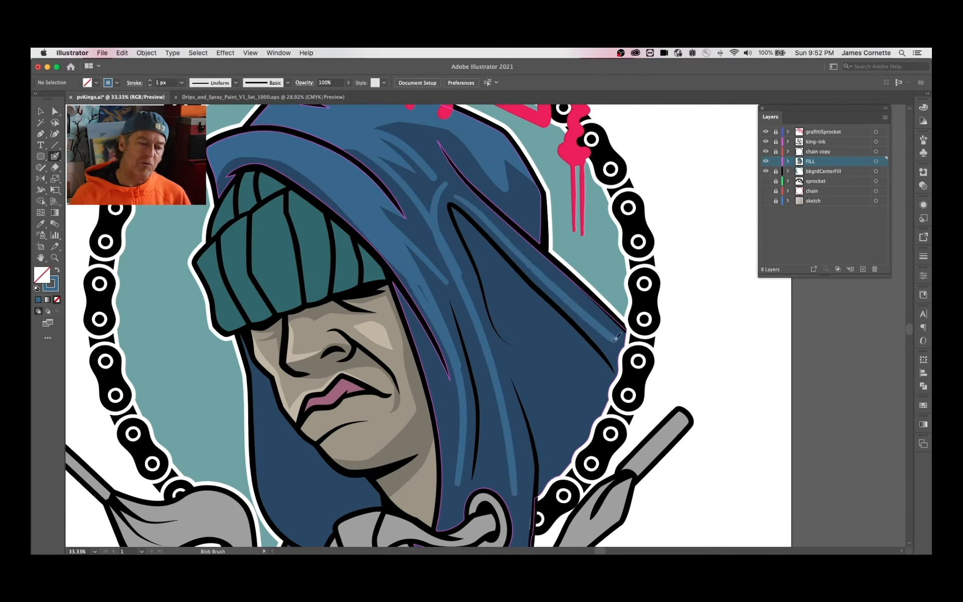
{"action": "left_click_drag", "start_coordinate": [459, 362], "coordinate": [452, 525]}
Simplify the path of the painted hood highlights and check the result in outline view
{"action": "key", "text": "a"}
{"action": "left_click", "coordinate": [464, 433]}
{"action": "left_click", "coordinate": [146, 52]}
{"action": "mouse_move", "coordinate": [150, 262]}
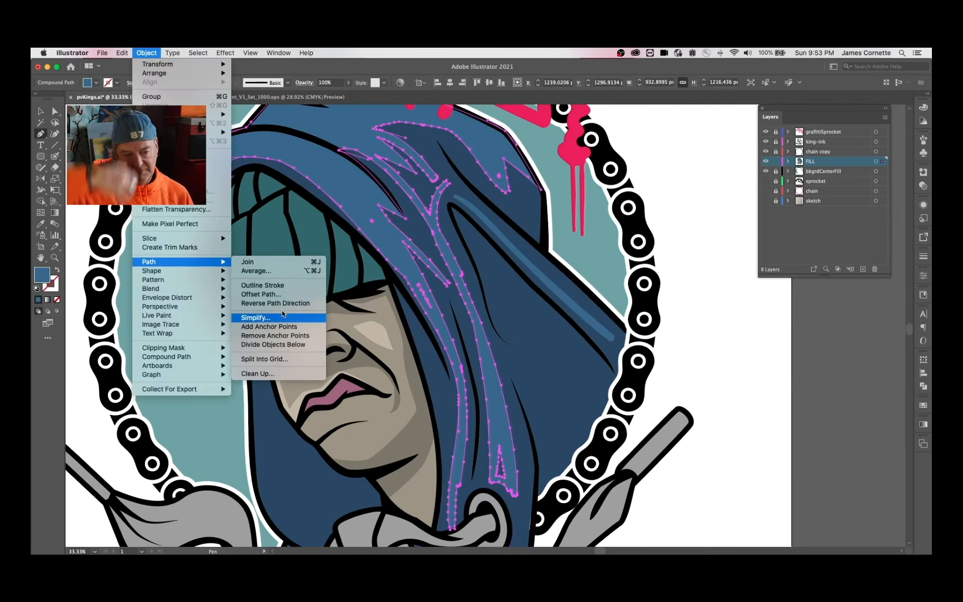
{"action": "left_click", "coordinate": [282, 317]}
{"action": "key", "text": "super+shift+a"}
{"action": "key", "text": "super+y"}
{"action": "key", "text": "super+y"}
{"action": "scroll", "coordinate": [501, 324], "scroll_direction": "up", "scroll_amount": 4}
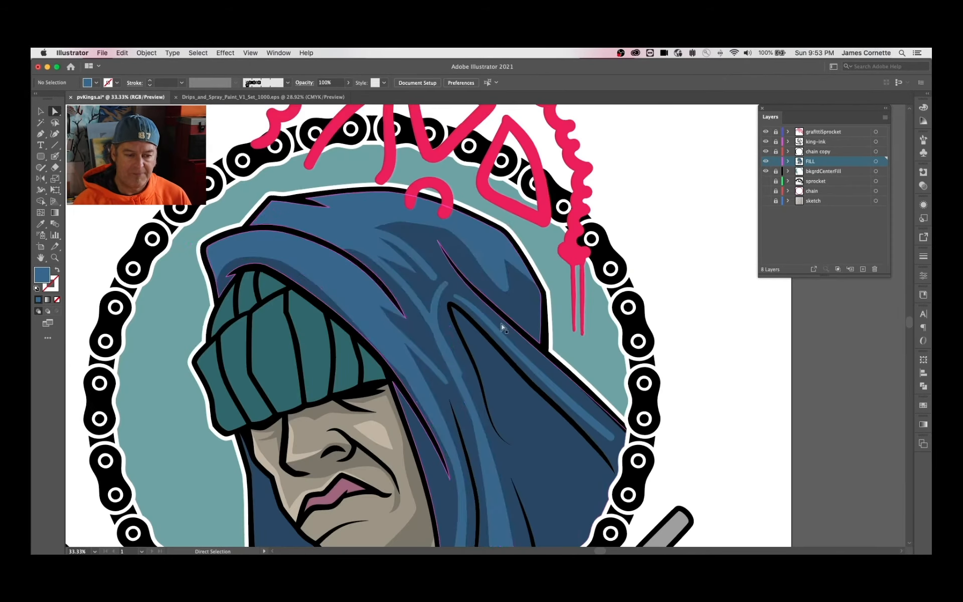
Adjust the anchor points of the highlight strip on the hood's rear fold so that its end tapers
{"action": "left_click", "coordinate": [433, 278]}
{"action": "key", "text": "p"}
{"action": "left_click", "coordinate": [610, 442], "text": "super"}
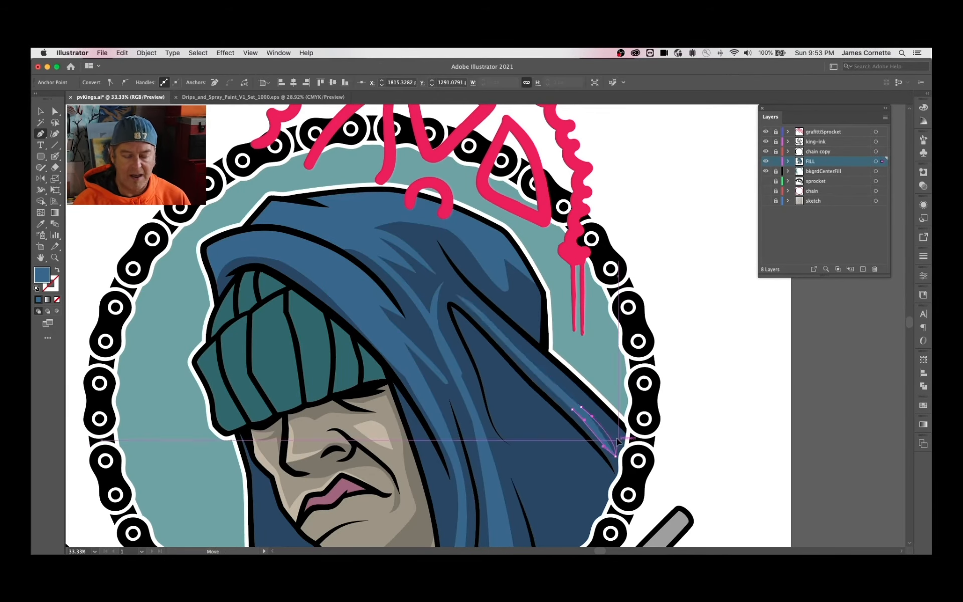
{"action": "left_click", "coordinate": [616, 443], "text": "super"}
Remove the small triangular gap from the hood highlight above the drawstring eyelet and tidy the highlight's lower end
{"action": "left_click", "coordinate": [457, 375], "text": "super"}
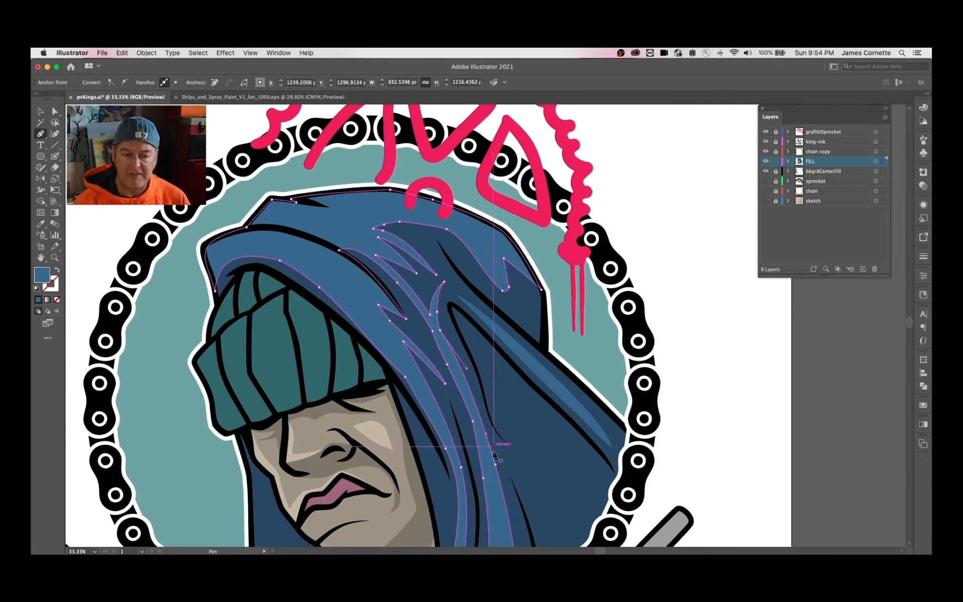
{"action": "scroll", "coordinate": [489, 304], "scroll_direction": "down", "scroll_amount": 10}
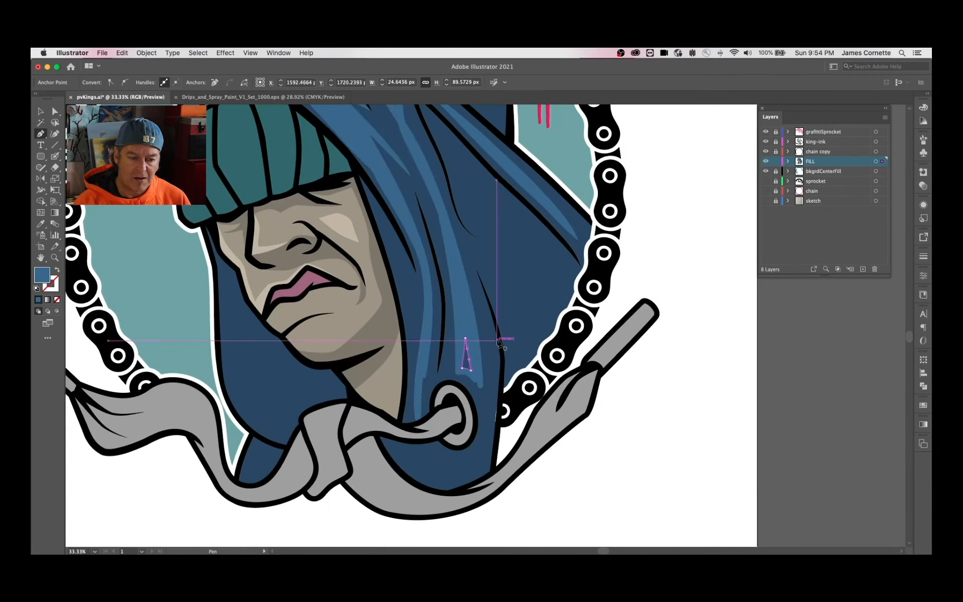
{"action": "left_click", "coordinate": [483, 386], "text": "super"}
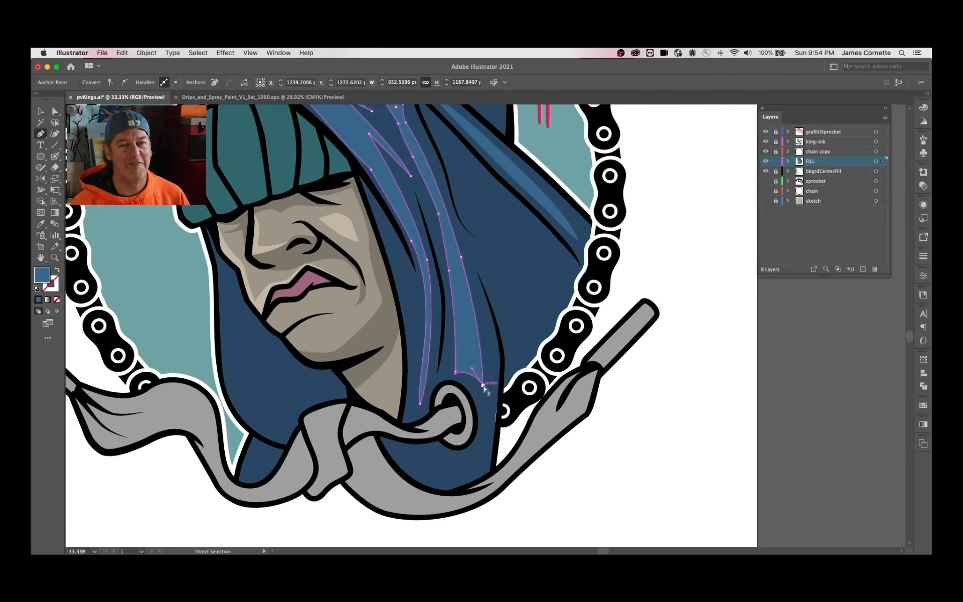
{"action": "key", "text": "super+minus"}
{"action": "key", "text": "super+minus"}
{"action": "key", "text": "v"}
{"action": "left_click", "coordinate": [615, 265]}
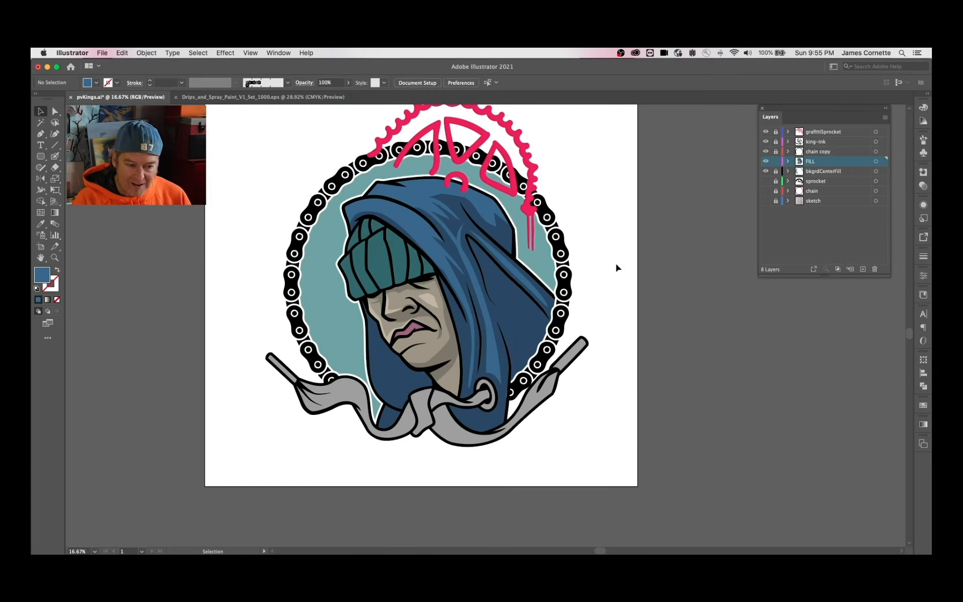
Outline a closed shape inside the hood's rear fold with the Blob Brush and delete its inner contour to make it solid
{"action": "key", "text": "super+equal"}
{"action": "key", "text": "super+equal"}
{"action": "scroll", "coordinate": [559, 281], "scroll_direction": "up", "scroll_amount": 5}
{"action": "key", "text": "shift+b"}
{"action": "left_click_drag", "start_coordinate": [431, 226], "coordinate": [577, 382]}
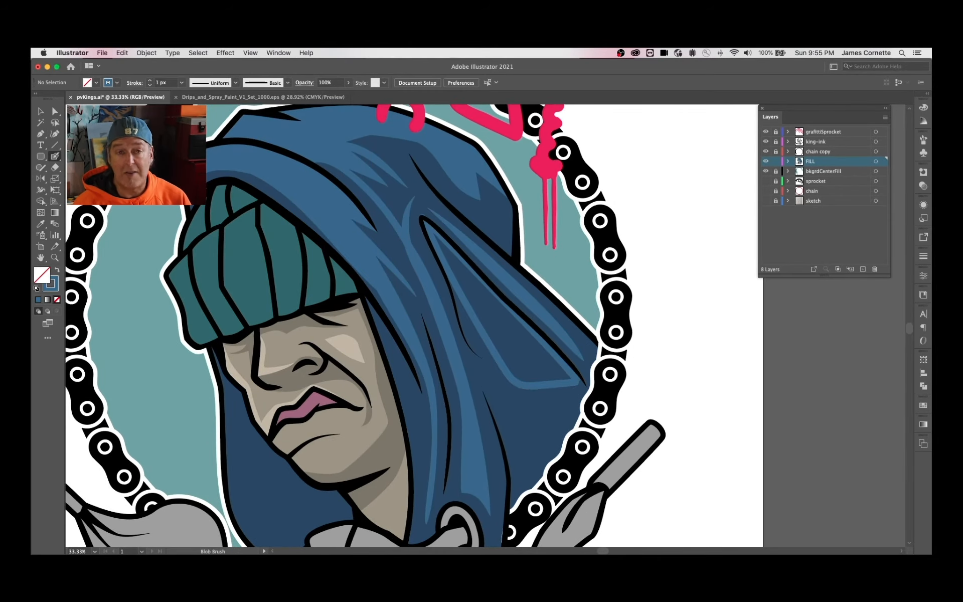
{"action": "key", "text": "p"}
{"action": "left_click", "coordinate": [435, 235], "text": "super"}
{"action": "key", "text": "Delete"}
Adjust the fold shape's anchor points so its edges tuck under the surrounding ink lines
{"action": "key", "text": "super+equal"}
{"action": "key", "text": "super+equal"}
{"action": "left_click", "coordinate": [329, 156], "text": "super"}
{"action": "left_click_drag", "start_coordinate": [337, 188], "coordinate": [335, 195]}
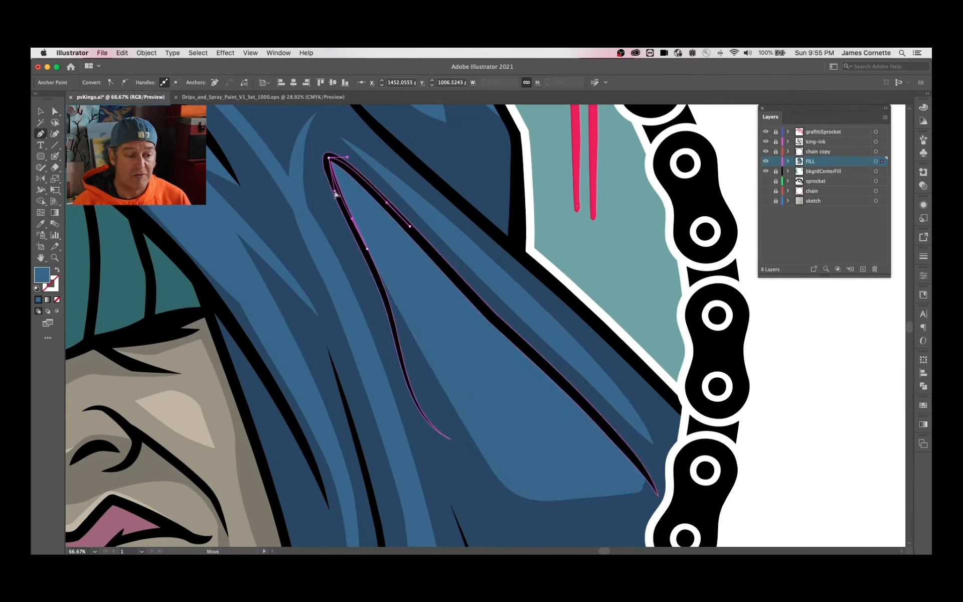
{"action": "left_click", "coordinate": [644, 486], "text": "super"}
{"action": "left_click", "coordinate": [489, 471]}
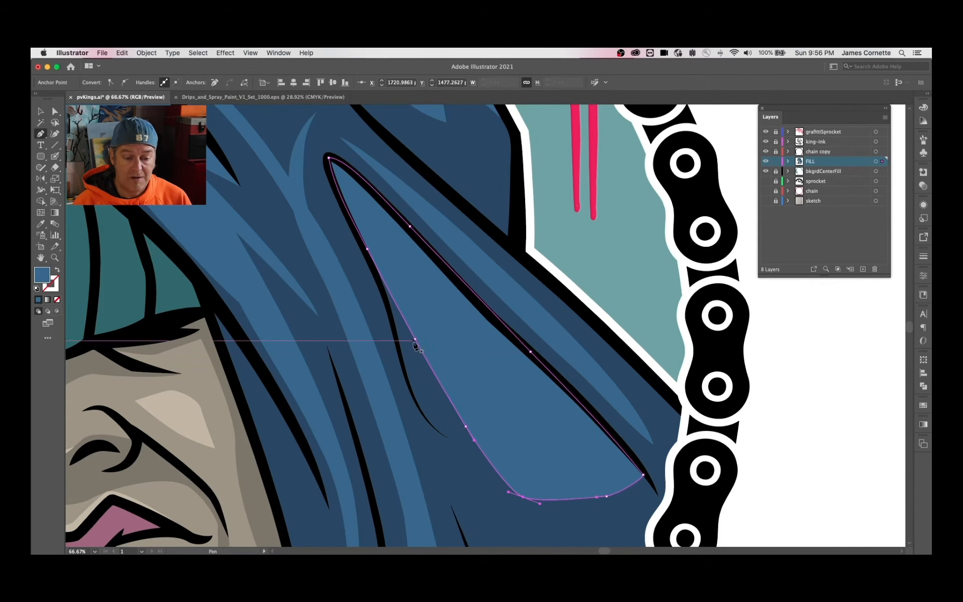
Fill the fold shape with the hood's sampled base blue and darken it toward navy
{"action": "key", "text": "i"}
{"action": "left_click", "coordinate": [362, 274]}
{"action": "double_click", "coordinate": [42, 274]}
{"action": "left_click", "coordinate": [802, 291]}
{"action": "key", "text": "super+minus"}
{"action": "key", "text": "super+minus"}
{"action": "key", "text": "super+minus"}
{"action": "double_click", "coordinate": [41, 274]}
{"action": "left_click", "coordinate": [803, 291]}
Try applying the dark navy fill to the hood's base shape
{"action": "left_click", "coordinate": [514, 366], "text": "alt"}
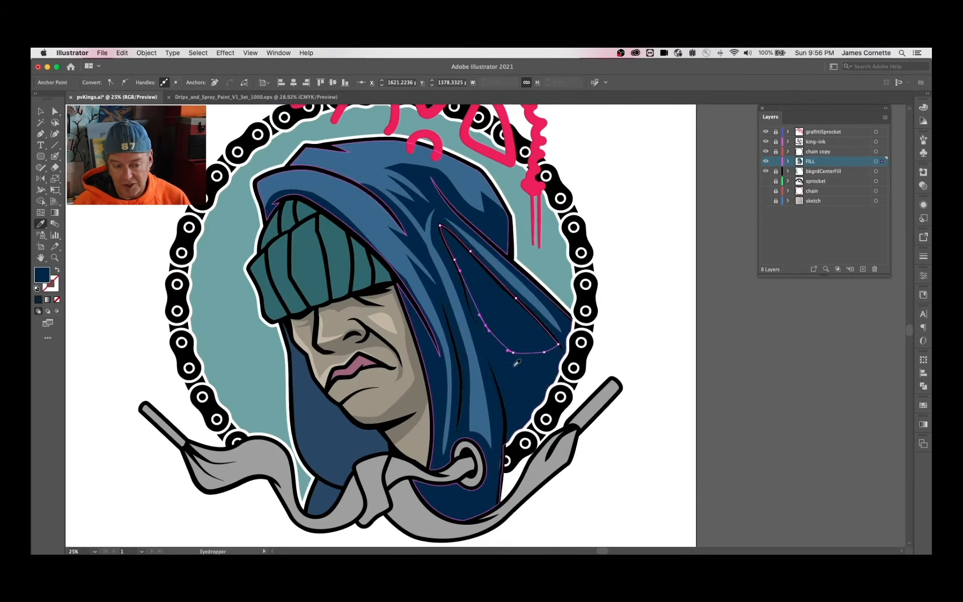
{"action": "key", "text": "super+z"}
{"action": "key", "text": "super+z"}
Give the fold shape a dark navy shadow fill
{"action": "double_click", "coordinate": [42, 275]}
{"action": "left_click", "coordinate": [801, 292]}
{"action": "double_click", "coordinate": [42, 275]}
{"action": "left_click", "coordinate": [801, 292]}
{"action": "key", "text": "a"}
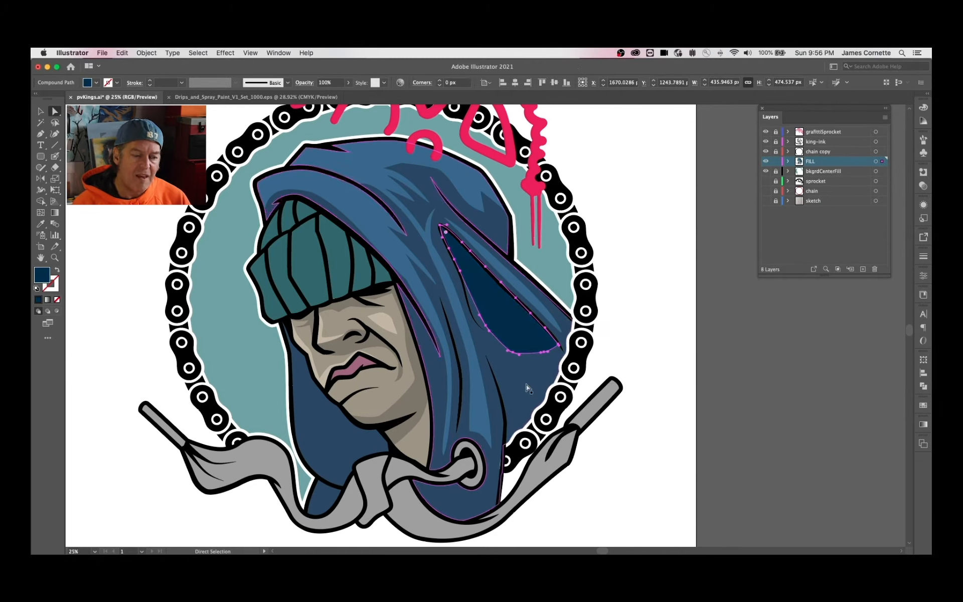
Try a more saturated blue as the fill of the hood's base shapes
{"action": "left_click", "coordinate": [526, 387]}
{"action": "double_click", "coordinate": [42, 275]}
{"action": "left_click", "coordinate": [801, 291]}
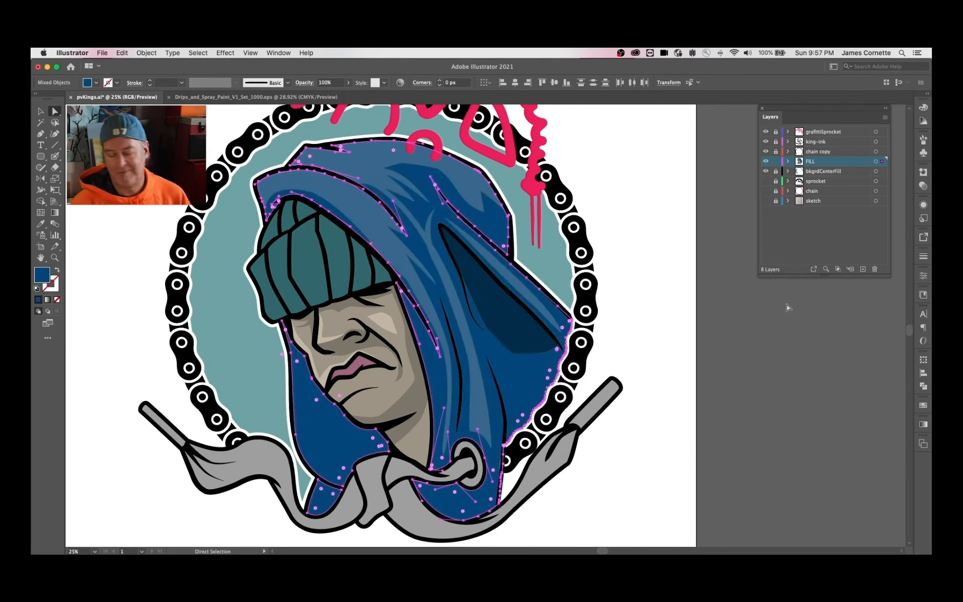
{"action": "key", "text": "super+z"}
Fill the hood section in front of the face with the fold's navy, split it with the Eraser and delete the outer piece
{"action": "left_click", "coordinate": [327, 435]}
{"action": "key", "text": "i"}
{"action": "left_click", "coordinate": [509, 321]}
{"action": "key", "text": "shift+e"}
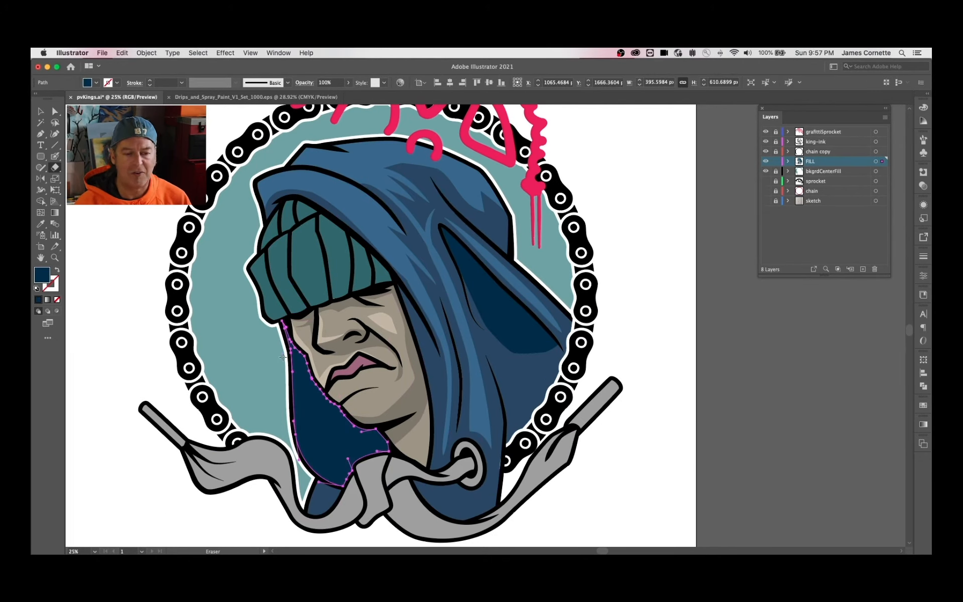
{"action": "left_click_drag", "start_coordinate": [283, 357], "coordinate": [354, 471]}
{"action": "key", "text": "a"}
{"action": "left_click", "coordinate": [112, 232]}
{"action": "left_click", "coordinate": [313, 442]}
{"action": "key", "text": "Delete"}
Reshape the lower edge of the navy fold shadow by removing anchor points
{"action": "left_click", "coordinate": [541, 351]}
{"action": "key", "text": "p"}
{"action": "left_click", "coordinate": [513, 352]}
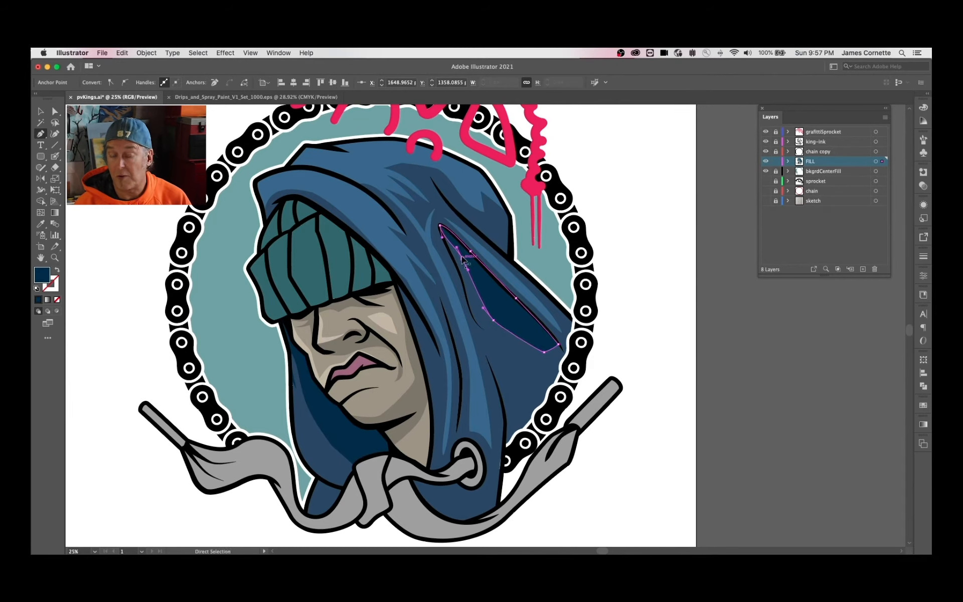
{"action": "key", "text": "Delete"}
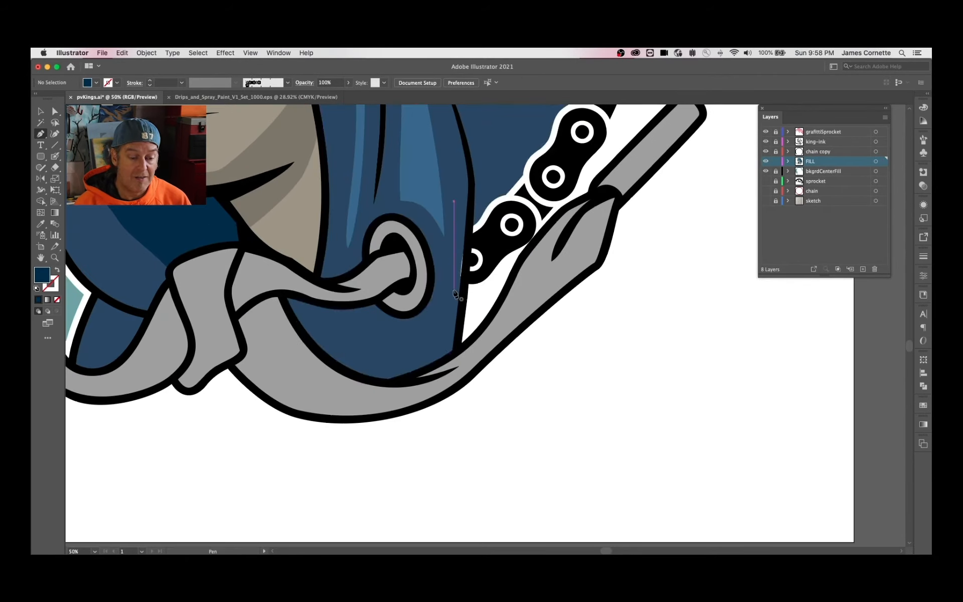
Toggle the chain copy layer's visibility to examine where the chain meets the hood's edge
{"action": "left_click", "coordinate": [455, 294], "text": "super"}
{"action": "left_click", "coordinate": [766, 151]}
{"action": "left_click", "coordinate": [766, 151]}
{"action": "left_click", "coordinate": [669, 199], "text": "super"}
{"action": "left_click", "coordinate": [817, 151]}
{"action": "left_click", "coordinate": [776, 161]}
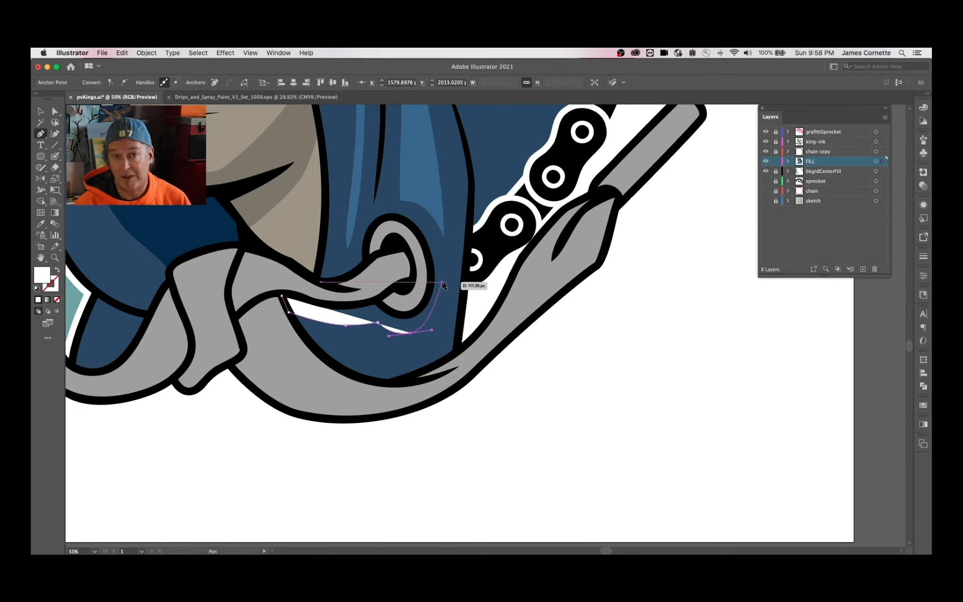
Draw a shadow shape under the drawstring and around the eyelet, and fill it with the navy sampled from the hood's interior
{"action": "left_click_drag", "start_coordinate": [444, 285], "coordinate": [446, 274]}
{"action": "left_click_drag", "start_coordinate": [414, 224], "coordinate": [402, 217]}
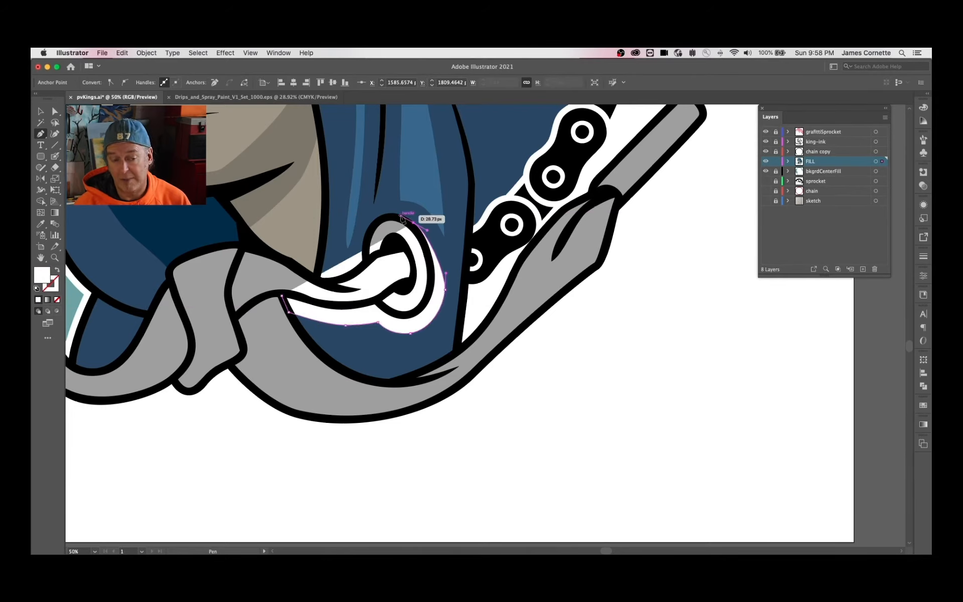
{"action": "left_click_drag", "start_coordinate": [377, 301], "coordinate": [361, 307]}
{"action": "key", "text": "i"}
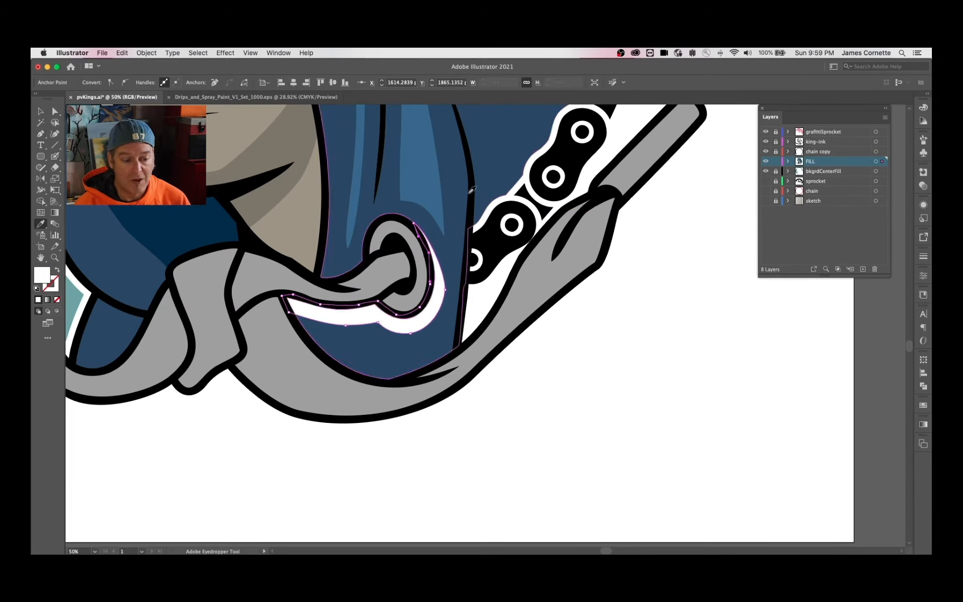
{"action": "left_click", "coordinate": [226, 226]}
{"action": "key", "text": "a"}
{"action": "left_click", "coordinate": [562, 387]}
Change the fill of the main hood highlights and the rear fold's highlight strip to a deeper teal-blue
{"action": "key", "text": "super+minus"}
{"action": "key", "text": "super+minus"}
{"action": "key", "text": "super+minus"}
{"action": "scroll", "coordinate": [561, 326], "scroll_direction": "up", "scroll_amount": 2}
{"action": "left_click", "coordinate": [431, 200]}
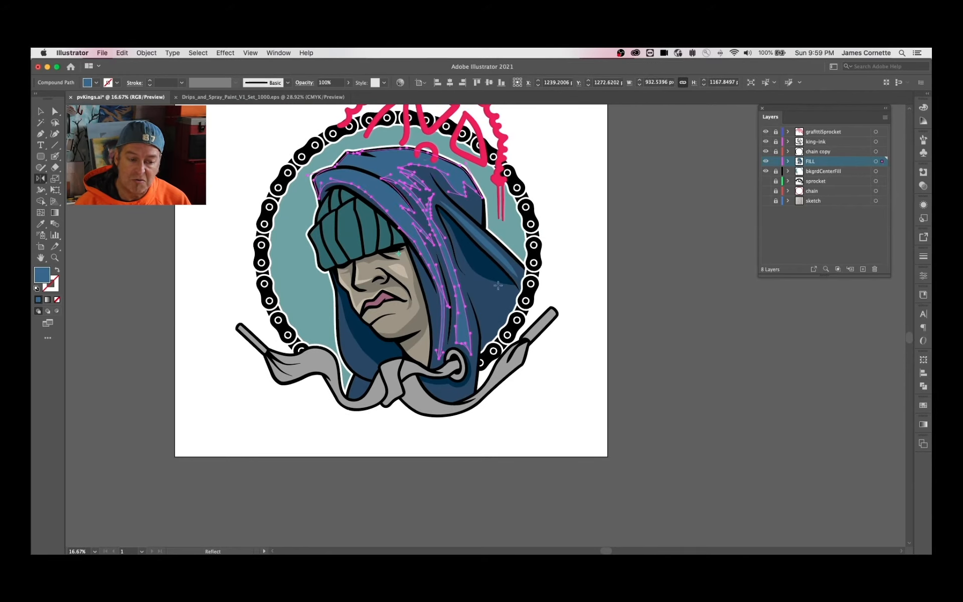
{"action": "key", "text": "i"}
{"action": "left_click", "coordinate": [472, 301]}
{"action": "double_click", "coordinate": [42, 274]}
{"action": "left_click", "coordinate": [795, 287]}
{"action": "double_click", "coordinate": [42, 275]}
{"action": "left_click", "coordinate": [794, 288]}
{"action": "key", "text": "a"}
{"action": "left_click", "coordinate": [477, 241]}
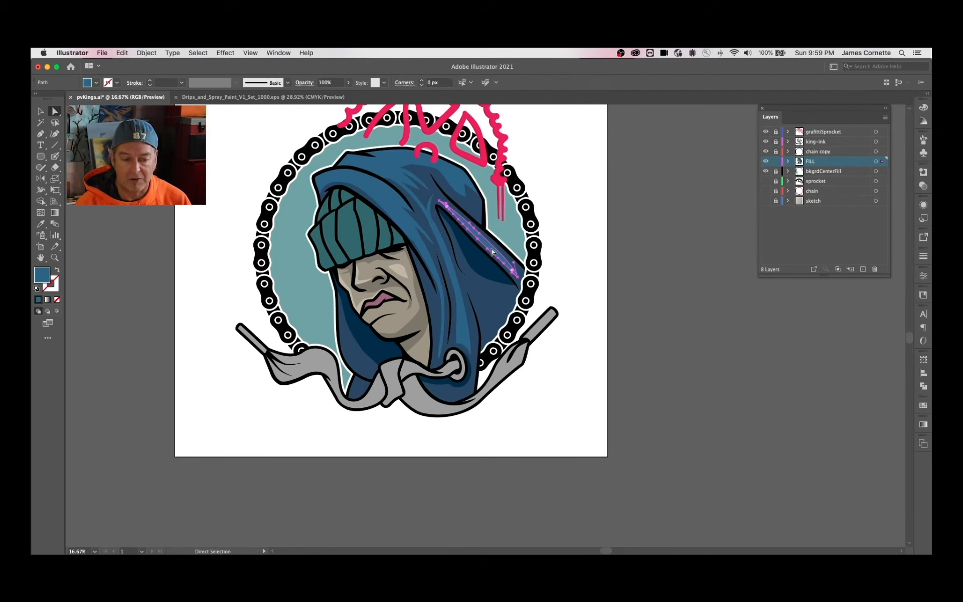
{"action": "left_click", "coordinate": [651, 195]}
Scale the pink graffiti sprocket down to about 549 px wide and place it over the hood's crown
{"action": "key", "text": "v"}
{"action": "left_click", "coordinate": [473, 196]}
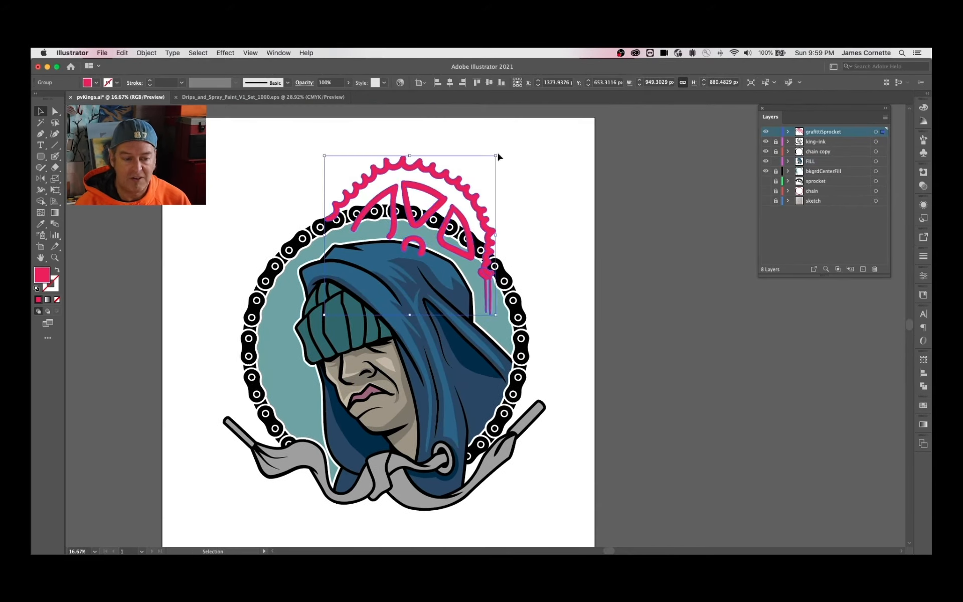
{"action": "left_click_drag", "start_coordinate": [496, 156], "coordinate": [435, 213]}
{"action": "left_click_drag", "start_coordinate": [427, 256], "coordinate": [454, 268]}
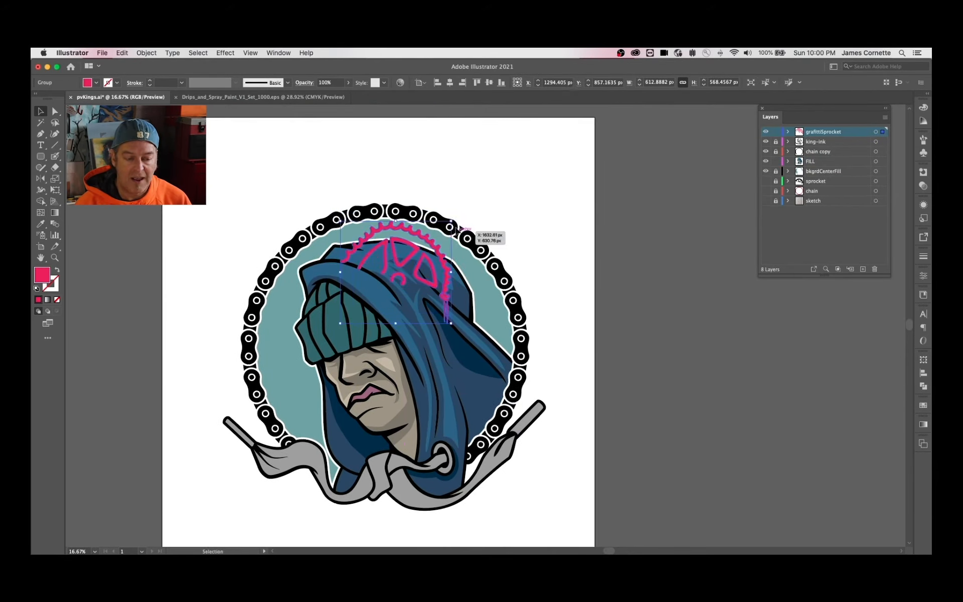
{"action": "left_click", "coordinate": [638, 233]}
Try a lighter teal, starting from the beanie's colour, for the beanie highlights
{"action": "left_click_drag", "start_coordinate": [367, 342], "coordinate": [419, 342]}
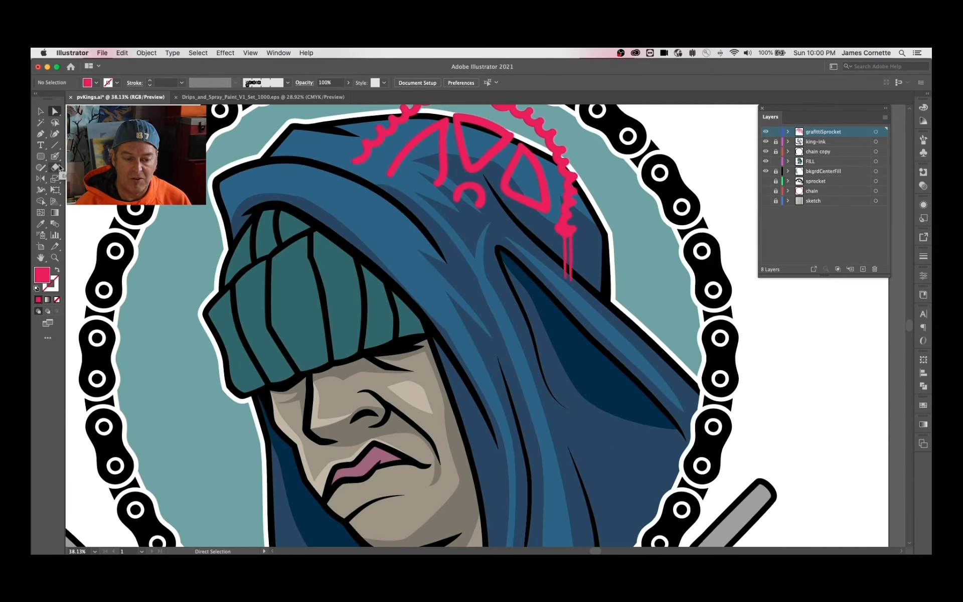
{"action": "left_click", "coordinate": [298, 301], "text": "super"}
{"action": "double_click", "coordinate": [44, 276]}
{"action": "left_click", "coordinate": [714, 311]}
{"action": "left_click", "coordinate": [732, 358]}
{"action": "left_click", "coordinate": [713, 337]}
{"action": "left_click", "coordinate": [794, 291]}
{"action": "key", "text": "super+z"}
{"action": "key", "text": "super+z"}
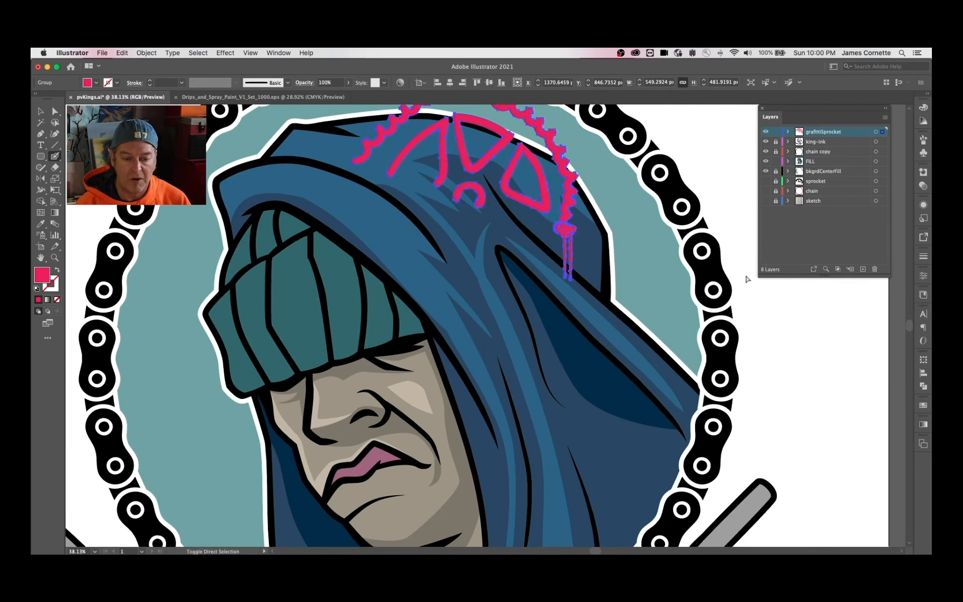
Set the colour to a lighter teal and paint highlights along the beanie's ribs with the Blob Brush
{"action": "key", "text": "super+shift+z"}
{"action": "left_click", "coordinate": [747, 280], "text": "super"}
{"action": "double_click", "coordinate": [42, 275]}
{"action": "left_click", "coordinate": [714, 334]}
{"action": "left_click", "coordinate": [796, 291]}
{"action": "left_click_drag", "start_coordinate": [290, 246], "coordinate": [273, 312]}
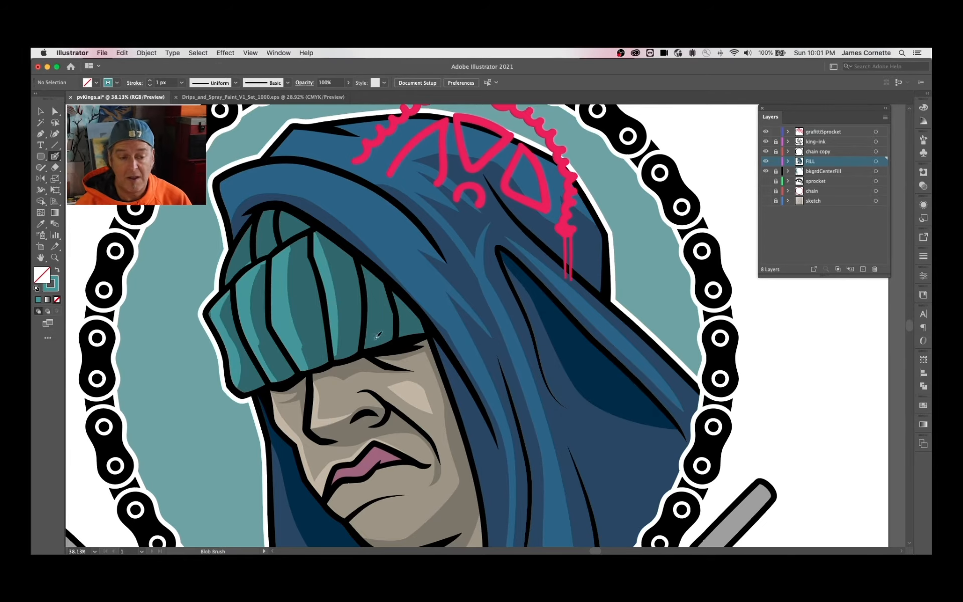
{"action": "left_click_drag", "start_coordinate": [238, 263], "coordinate": [233, 274]}
Select the light teal highlight shapes on the beanie's ribs and simplify their paths
{"action": "key", "text": "p"}
{"action": "left_click", "coordinate": [300, 312], "text": "super"}
{"action": "left_click", "coordinate": [259, 307], "text": "shift+super"}
{"action": "left_click", "coordinate": [236, 261], "text": "shift+super"}
{"action": "left_click", "coordinate": [326, 281], "text": "shift+super"}
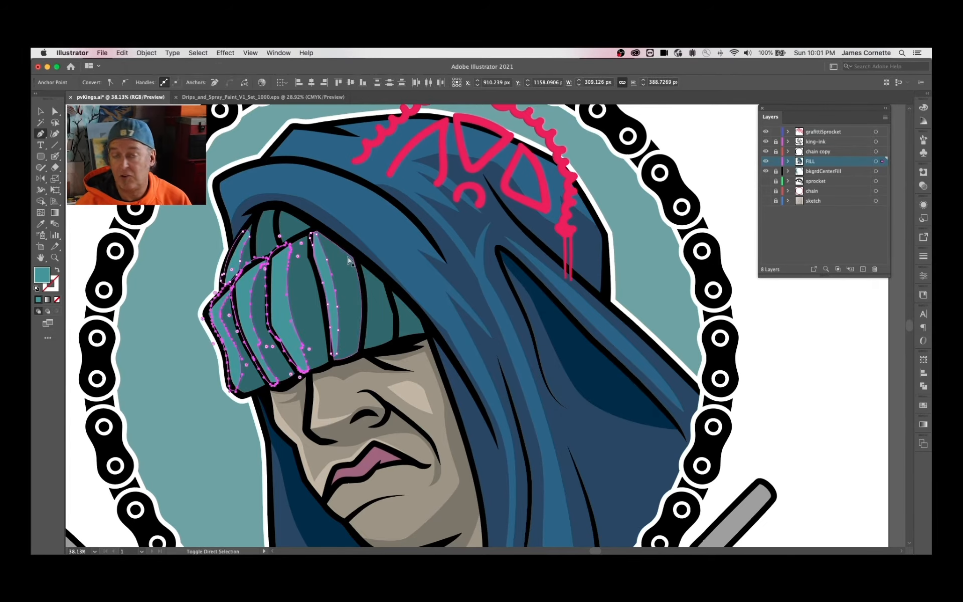
{"action": "left_click", "coordinate": [146, 52]}
{"action": "mouse_move", "coordinate": [181, 261]}
{"action": "left_click", "coordinate": [256, 318]}
Reshape the highlights on the beanie's front ribs by adjusting their anchor points to meet the ink lines
{"action": "key", "text": "super+equal"}
{"action": "key", "text": "super+equal"}
{"action": "left_click_drag", "start_coordinate": [312, 333], "coordinate": [239, 187]}
{"action": "left_click", "coordinate": [383, 257], "text": "super"}
{"action": "left_click_drag", "start_coordinate": [383, 257], "coordinate": [408, 283]}
{"action": "left_click", "coordinate": [421, 382]}
{"action": "mouse_move", "coordinate": [402, 114]}
{"action": "left_mouse_down"}
{"action": "mouse_move", "coordinate": [407, 180]}
{"action": "mouse_move", "coordinate": [423, 169]}
{"action": "left_mouse_up"}
{"action": "left_click", "coordinate": [401, 180]}
{"action": "left_click", "coordinate": [394, 183]}
{"action": "left_click", "coordinate": [427, 165], "text": "super"}
{"action": "mouse_move", "coordinate": [446, 143]}
{"action": "left_mouse_down"}
{"action": "mouse_move", "coordinate": [468, 132]}
{"action": "mouse_move", "coordinate": [456, 137]}
{"action": "left_mouse_up"}
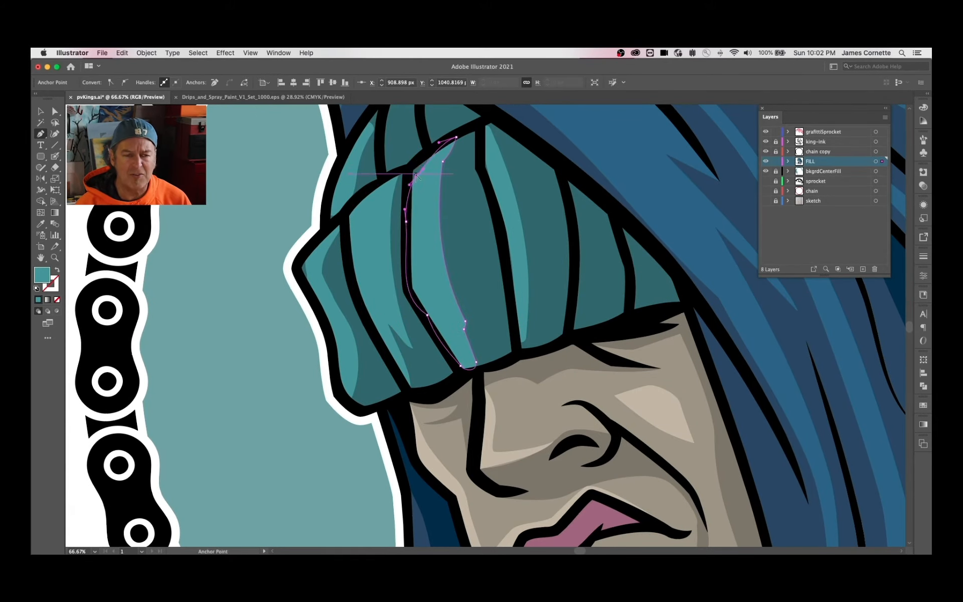
Adjust the anchor points of the central rib's highlight and the rear crown rib's highlight so they tuck under the ink
{"action": "left_click_drag", "start_coordinate": [517, 345], "coordinate": [518, 350]}
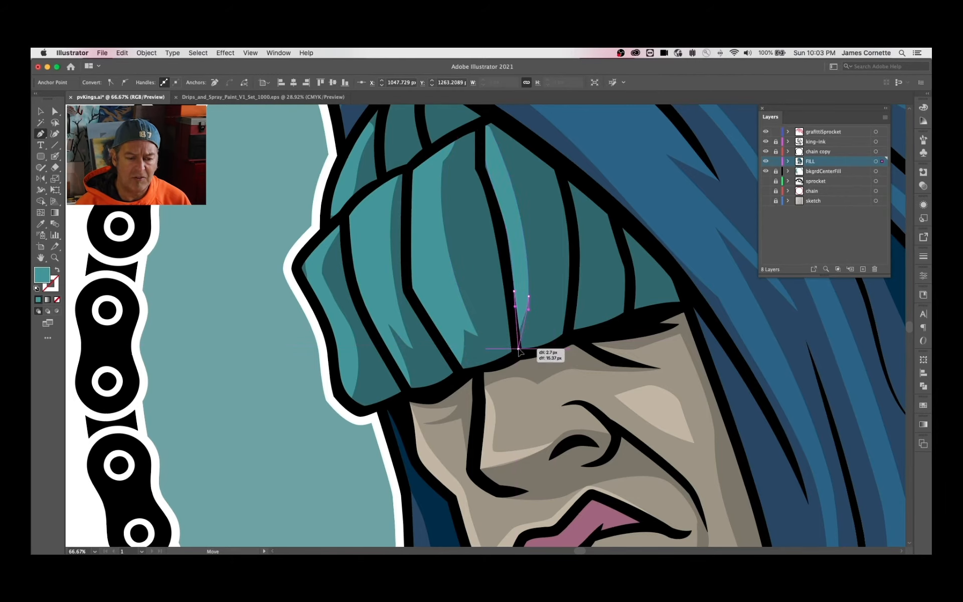
{"action": "left_click_drag", "start_coordinate": [486, 129], "coordinate": [485, 128]}
{"action": "left_click", "coordinate": [444, 163], "text": "super"}
{"action": "left_click_drag", "start_coordinate": [316, 323], "coordinate": [318, 327]}
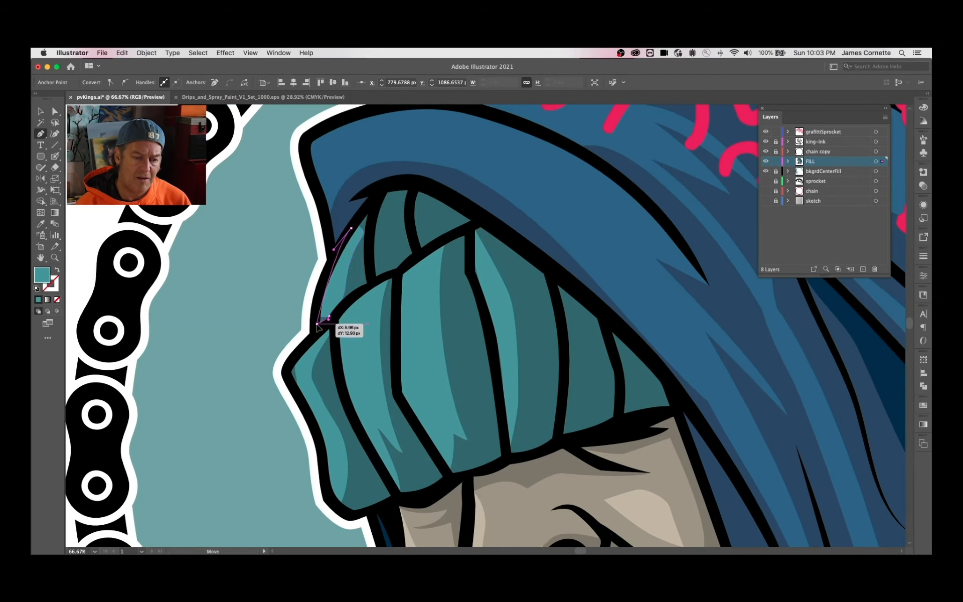
{"action": "left_click", "coordinate": [301, 314], "text": "super"}
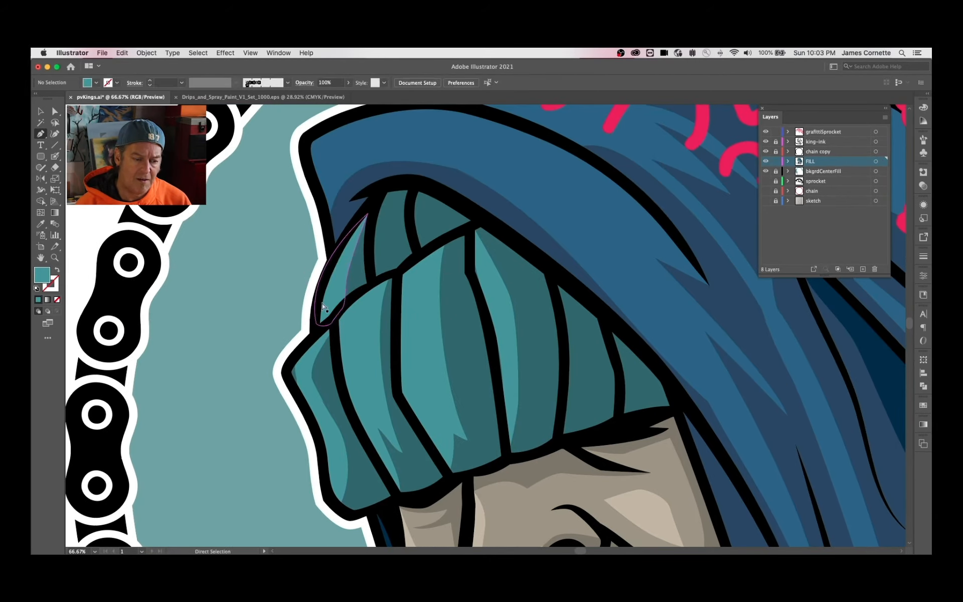
{"action": "left_click", "coordinate": [341, 281], "text": "super"}
Fill the hood's drawstring, including its knot and tips, with a light grey swatch
{"action": "key", "text": "v"}
{"action": "key", "text": "super+0"}
{"action": "left_click", "coordinate": [676, 273], "text": "super"}
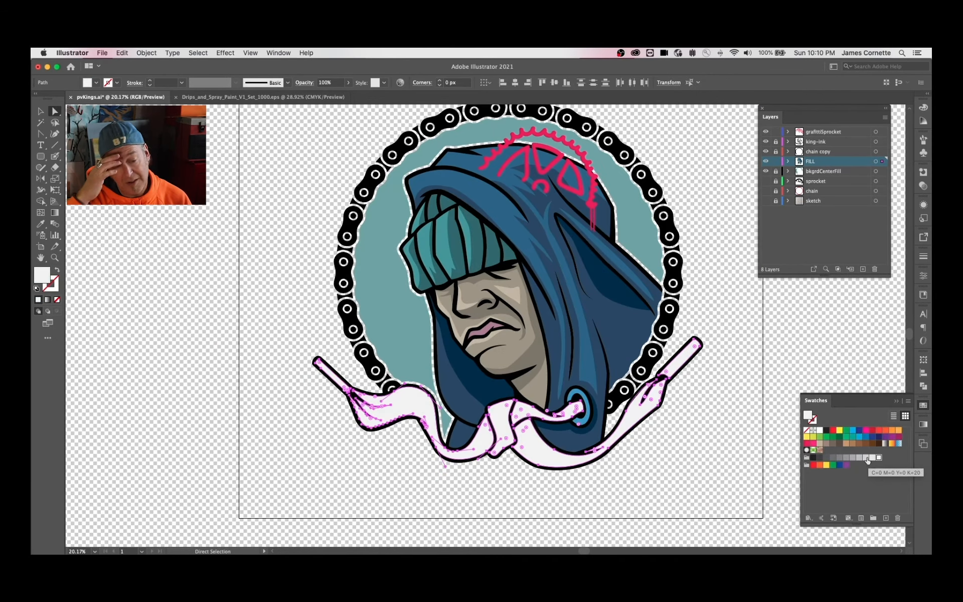
{"action": "left_click", "coordinate": [860, 458]}
Draw a straight highlight line along the drawstring's left tip, give it a white stroke without fill, and vary its width
{"action": "key", "text": "p"}
{"action": "scroll", "coordinate": [429, 423], "scroll_direction": "up", "scroll_amount": 4}
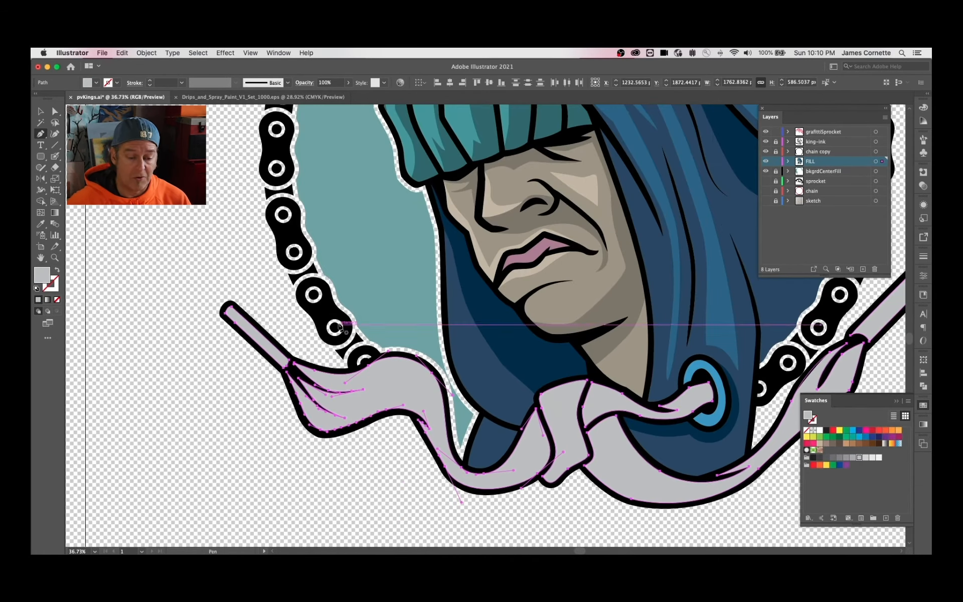
{"action": "scroll", "coordinate": [429, 423], "scroll_direction": "left", "scroll_amount": 5}
{"action": "left_click", "coordinate": [318, 363]}
{"action": "left_click", "coordinate": [347, 389]}
{"action": "left_click", "coordinate": [36, 290]}
{"action": "key", "text": "shift+x"}
{"action": "key", "text": "slash"}
{"action": "key", "text": "shift+w"}
{"action": "left_click_drag", "start_coordinate": [444, 316], "coordinate": [466, 331]}
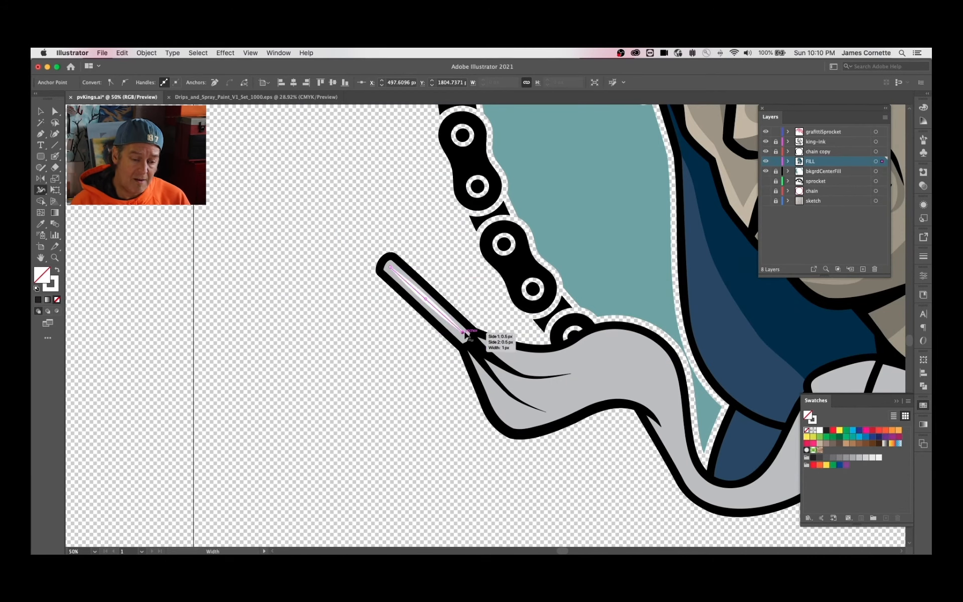
Trace a closed highlight with the Pen tool along the left drawstring from its tip to the knot and fill it white
{"action": "key", "text": "p"}
{"action": "left_click", "coordinate": [475, 341]}
{"action": "left_click_drag", "start_coordinate": [531, 364], "coordinate": [602, 362]}
{"action": "left_click_drag", "start_coordinate": [639, 366], "coordinate": [582, 381]}
{"action": "left_click", "coordinate": [660, 389]}
{"action": "left_click", "coordinate": [563, 389]}
{"action": "left_click_drag", "start_coordinate": [632, 389], "coordinate": [647, 399]}
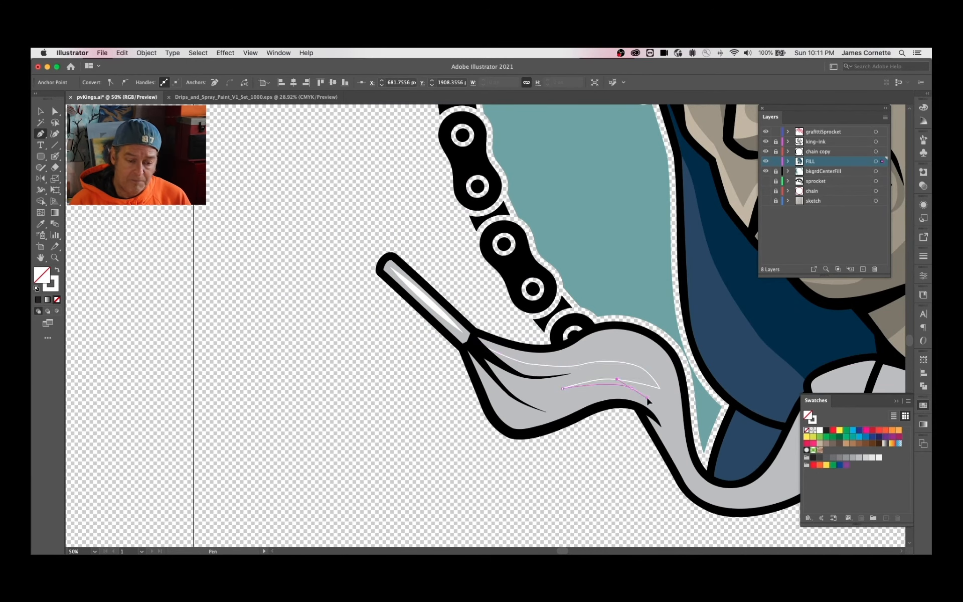
{"action": "left_click_drag", "start_coordinate": [718, 499], "coordinate": [752, 503]}
{"action": "left_click_drag", "start_coordinate": [589, 372], "coordinate": [366, 296]}
{"action": "left_click", "coordinate": [584, 318]}
{"action": "left_click", "coordinate": [571, 338]}
{"action": "left_click", "coordinate": [547, 387]}
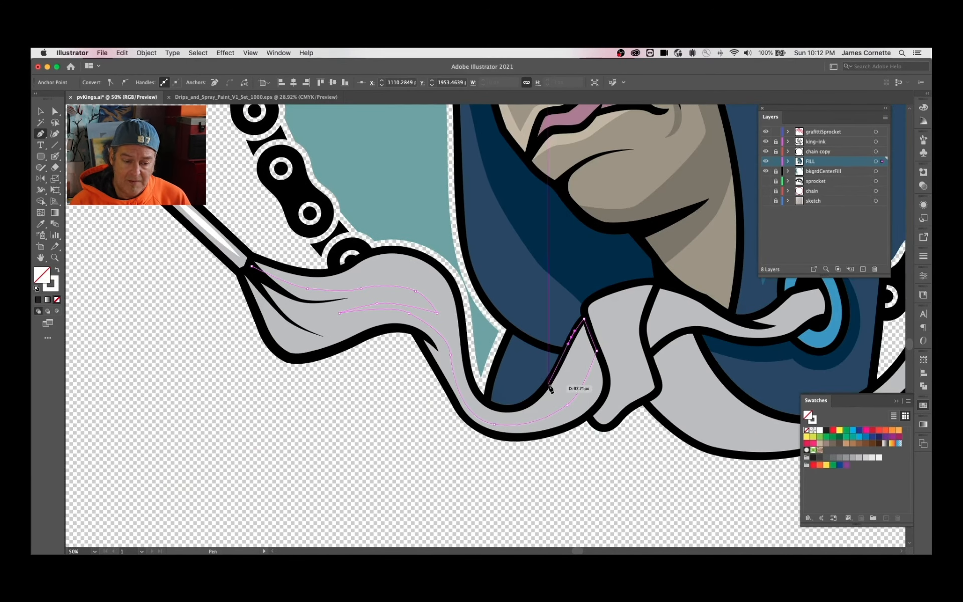
{"action": "left_click_drag", "start_coordinate": [512, 409], "coordinate": [498, 408]}
{"action": "left_click_drag", "start_coordinate": [476, 390], "coordinate": [470, 376]}
{"action": "left_click_drag", "start_coordinate": [457, 307], "coordinate": [409, 252]}
{"action": "left_click_drag", "start_coordinate": [379, 253], "coordinate": [363, 259]}
{"action": "left_click", "coordinate": [252, 267]}
{"action": "key", "text": "shift+x"}
Draw a white highlight with a jagged edge on the front of the drawstring's knot
{"action": "left_click", "coordinate": [601, 404]}
{"action": "left_click", "coordinate": [617, 341]}
{"action": "left_click", "coordinate": [626, 348]}
{"action": "left_click_drag", "start_coordinate": [617, 386], "coordinate": [421, 341]}
{"action": "left_click", "coordinate": [627, 372]}
{"action": "left_click", "coordinate": [635, 347]}
Draw a shadow shape on the lower drawstring beside the knot and change its fill to a medium grey
{"action": "left_click", "coordinate": [442, 385]}
{"action": "left_click", "coordinate": [431, 325]}
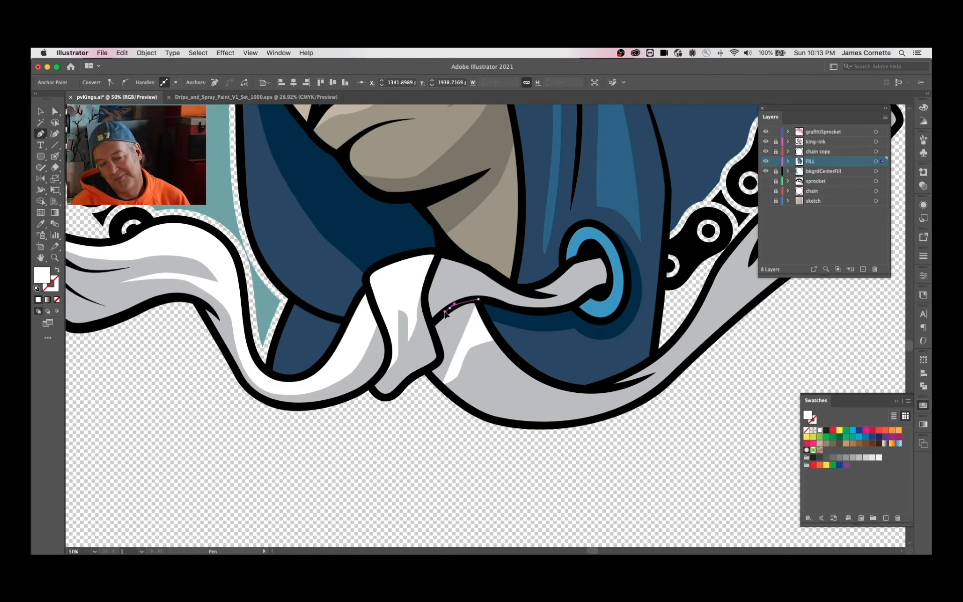
{"action": "left_click", "coordinate": [479, 300]}
{"action": "left_click", "coordinate": [497, 340]}
{"action": "left_click", "coordinate": [441, 386]}
{"action": "key", "text": "i"}
{"action": "double_click", "coordinate": [42, 275]}
{"action": "left_click", "coordinate": [732, 358]}
{"action": "left_click", "coordinate": [714, 339]}
{"action": "left_click", "coordinate": [803, 291]}
Draw medium grey shadows on the upper strand beside the knot and in the fold below the drawstring's right tip
{"action": "key", "text": "p"}
{"action": "left_click", "coordinate": [443, 260]}
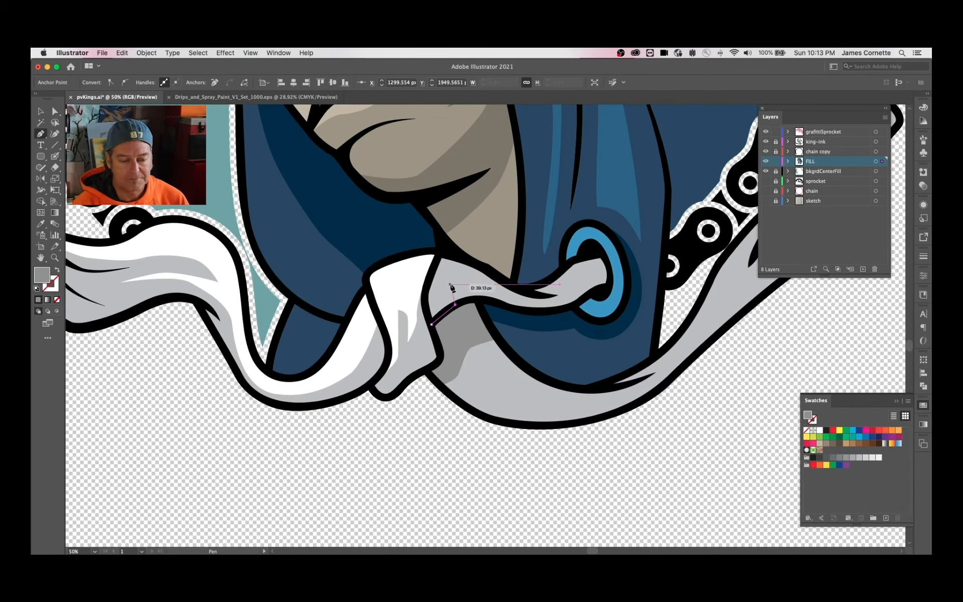
{"action": "left_click", "coordinate": [431, 319]}
{"action": "left_click_drag", "start_coordinate": [577, 261], "coordinate": [398, 336]}
{"action": "left_click", "coordinate": [634, 278]}
{"action": "left_click", "coordinate": [569, 344]}
{"action": "left_click", "coordinate": [606, 284]}
{"action": "left_click", "coordinate": [635, 278]}
Draw a long medium grey shadow along the inner edge of the right drawstring
{"action": "left_click", "coordinate": [421, 465]}
{"action": "left_click", "coordinate": [550, 385]}
{"action": "left_click", "coordinate": [560, 347]}
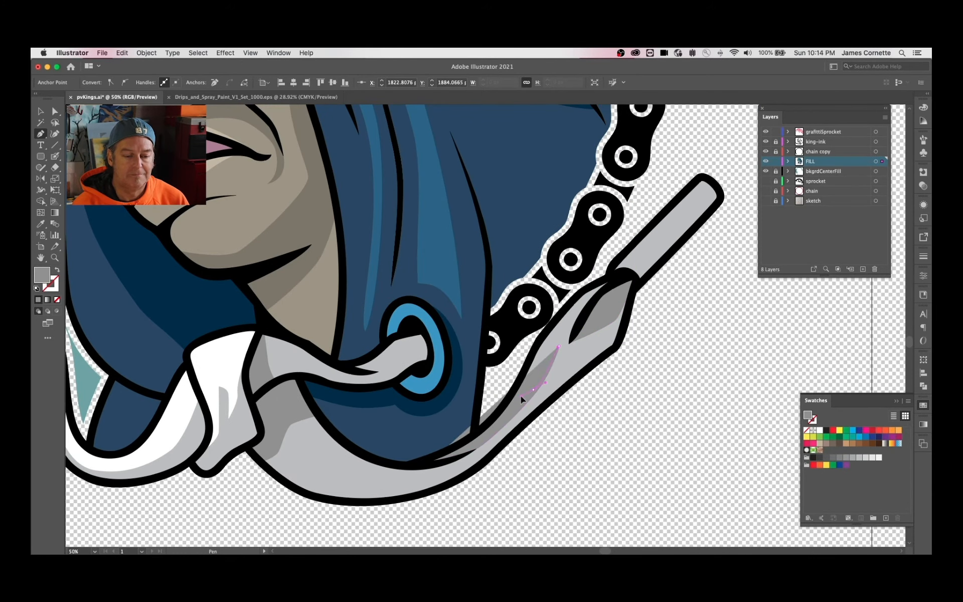
{"action": "left_click", "coordinate": [420, 464]}
{"action": "left_click", "coordinate": [549, 385], "text": "super"}
{"action": "left_click", "coordinate": [606, 393], "text": "super"}
Try to reshape the left drawstring's white highlight by moving its anchor points and handles, and undo these edits
{"action": "key", "text": "super+minus"}
{"action": "key", "text": "super+minus"}
{"action": "key", "text": "super+minus"}
{"action": "key", "text": "super+plus"}
{"action": "key", "text": "super+plus"}
{"action": "key", "text": "super+plus"}
{"action": "key", "text": "super+plus"}
{"action": "left_click_drag", "start_coordinate": [158, 432], "coordinate": [430, 266]}
{"action": "left_click", "coordinate": [486, 237], "text": "super"}
{"action": "left_click", "coordinate": [424, 248], "text": "super"}
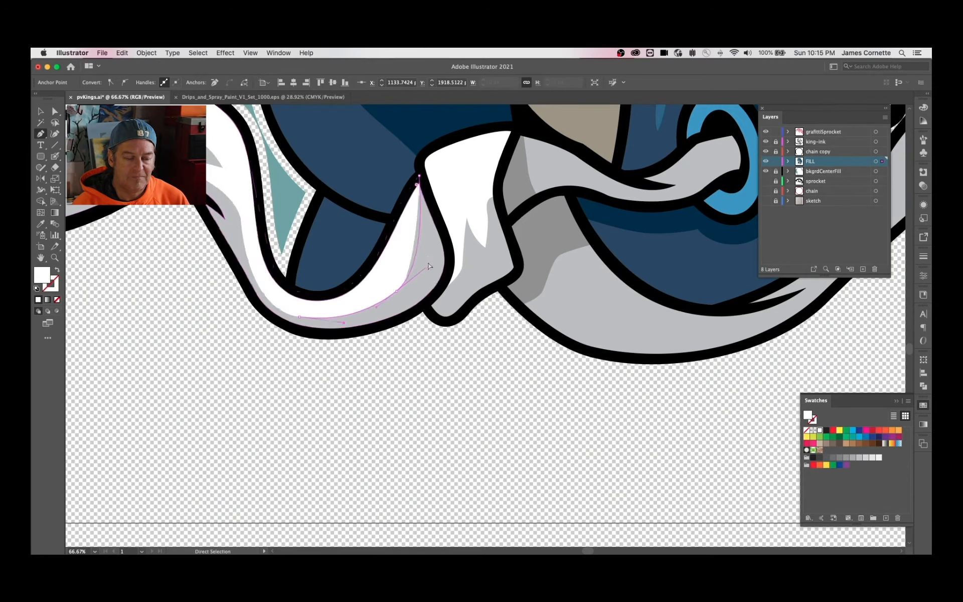
{"action": "left_click_drag", "start_coordinate": [215, 168], "coordinate": [463, 302]}
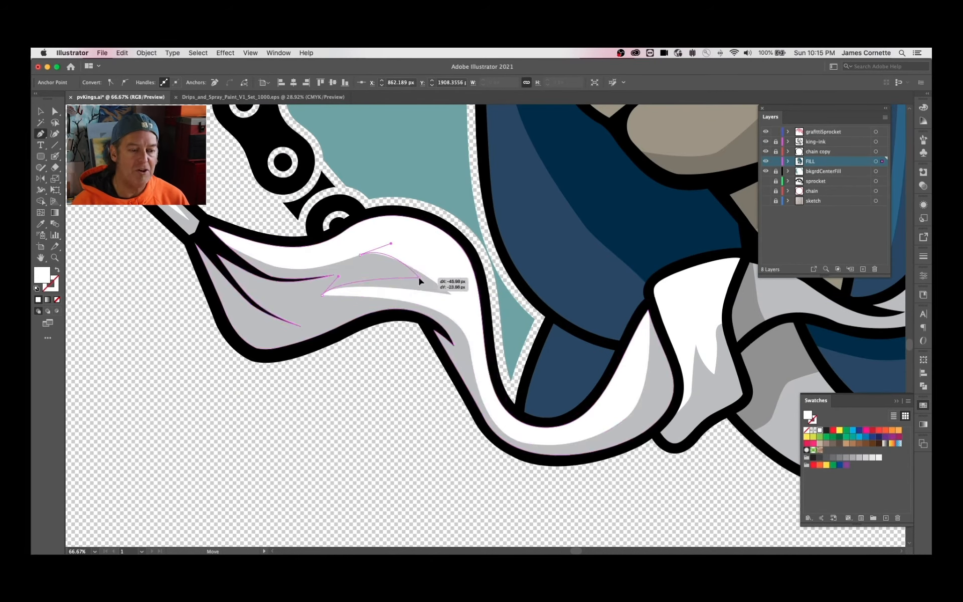
{"action": "left_click_drag", "start_coordinate": [424, 275], "coordinate": [173, 286]}
{"action": "left_click", "coordinate": [556, 337], "text": "super"}
{"action": "key", "text": "super+z"}
{"action": "key", "text": "super+z"}
{"action": "key", "text": "super+z"}
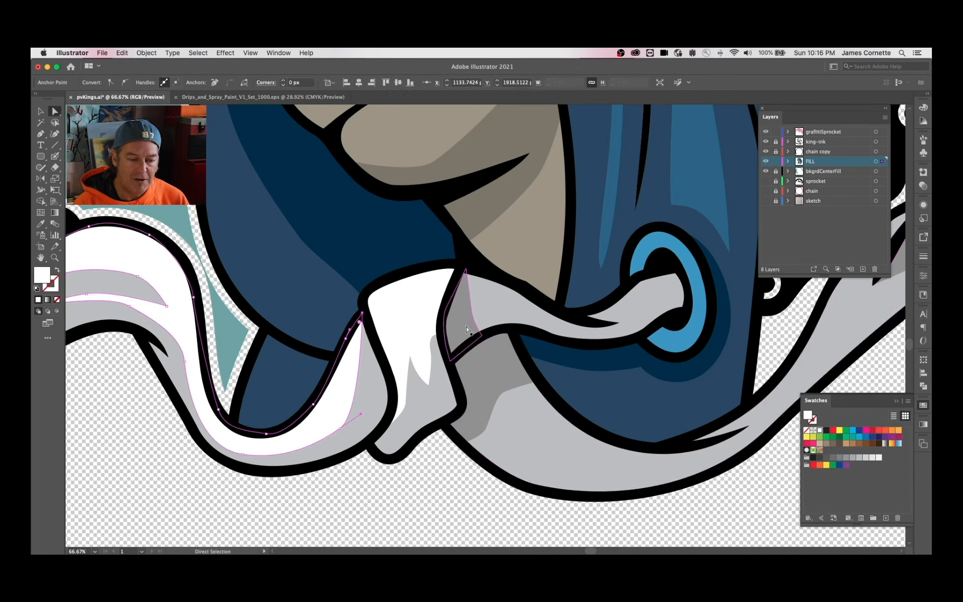
Change the two medium grey shadows beside the knot to a lighter grey swatch
{"action": "key", "text": "v"}
{"action": "left_click", "coordinate": [465, 317]}
{"action": "left_click", "coordinate": [479, 371], "text": "shift"}
{"action": "left_click", "coordinate": [852, 457]}
Change the white drawstring highlight to a very light grey, and match the shadow below the right tip to the lighter grey
{"action": "key", "text": "super+minus"}
{"action": "key", "text": "super+minus"}
{"action": "left_click", "coordinate": [314, 280]}
{"action": "left_click", "coordinate": [872, 457]}
{"action": "left_click_drag", "start_coordinate": [665, 404], "coordinate": [596, 470]}
{"action": "left_click", "coordinate": [635, 335]}
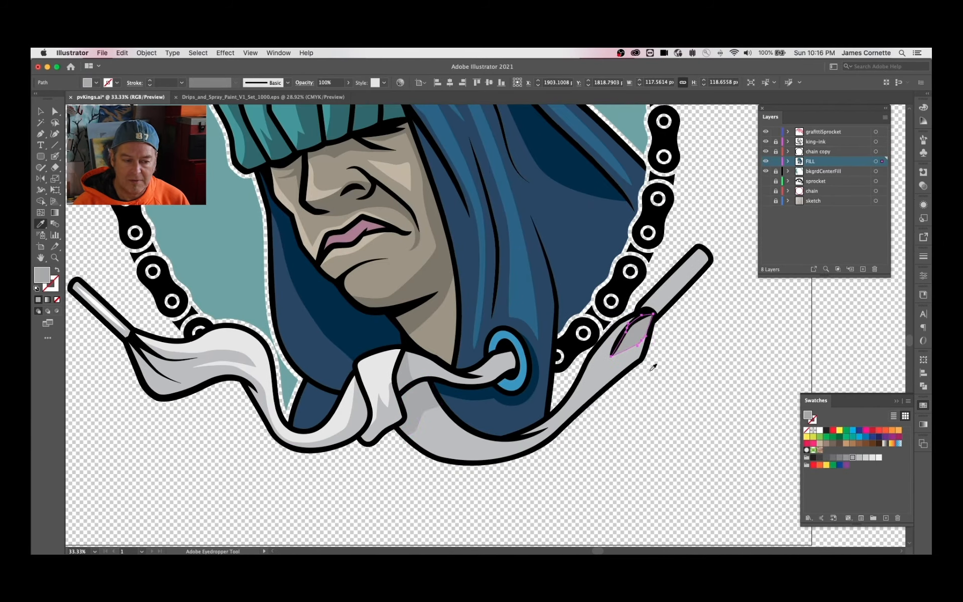
Create a new layer above FILL and lock the FILL layer
{"action": "key", "text": "super+minus"}
{"action": "key", "text": "super+minus"}
{"action": "left_click", "coordinate": [863, 269]}
{"action": "left_click", "coordinate": [776, 171]}
Draw a circle about 1759 px across around the chain ring and give it a stroke without fill
{"action": "left_click_drag", "start_coordinate": [40, 157], "coordinate": [71, 179]}
{"action": "left_click_drag", "start_coordinate": [227, 153], "coordinate": [544, 470]}
{"action": "key", "text": "shift+x"}
Nudge the circle until it is centred around the chain ring, checking its alignment in outline view
{"action": "key", "text": "v"}
{"action": "key", "text": "shift+Left"}
{"action": "key", "text": "shift+Up"}
{"action": "key", "text": "shift+Up"}
{"action": "key", "text": "shift+Up"}
{"action": "key", "text": "shift+Up"}
{"action": "key", "text": "shift+Up"}
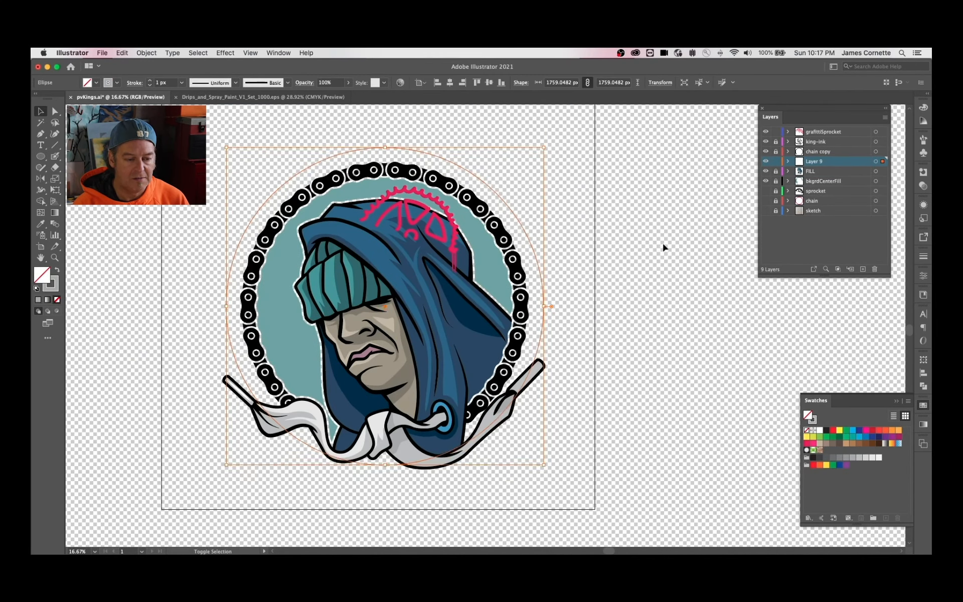
{"action": "key", "text": "super+y"}
{"action": "key", "text": "shift+Down"}
{"action": "key", "text": "super+y"}
Add the path text "Pv Kings" along the circle and set its size to 300 px
{"action": "left_click_drag", "start_coordinate": [41, 145], "coordinate": [71, 168]}
{"action": "left_click", "coordinate": [387, 146]}
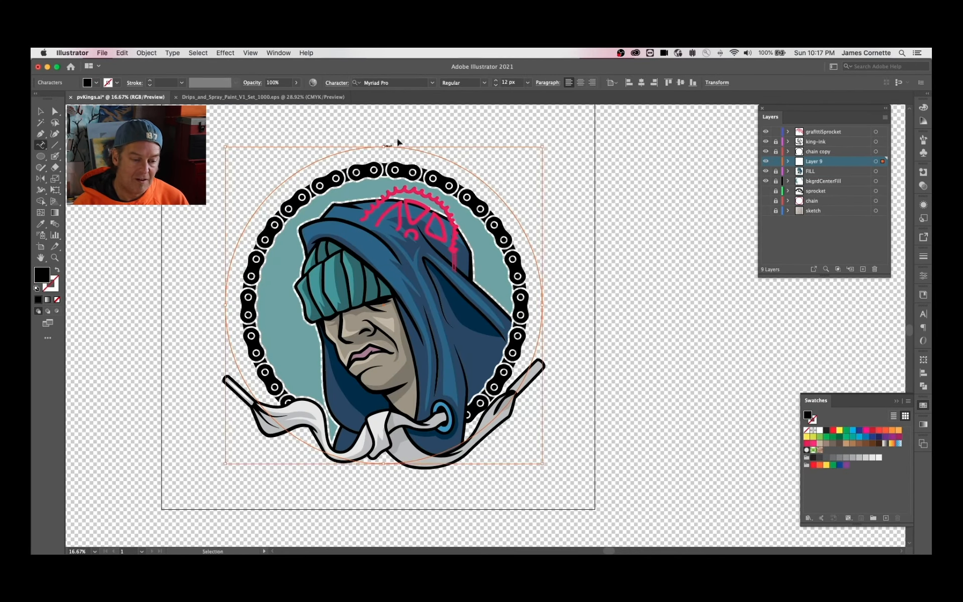
{"action": "type", "text": "Pv Kings"}
{"action": "key", "text": "super+a"}
{"action": "left_click", "coordinate": [510, 82]}
{"action": "type", "text": "300"}
Centre-align the path text and slide it along the circle to sit centred above the chain ring
{"action": "left_click", "coordinate": [580, 82]}
{"action": "mouse_move", "coordinate": [384, 499]}
{"action": "left_mouse_down"}
{"action": "mouse_move", "coordinate": [377, 165]}
{"action": "mouse_move", "coordinate": [374, 504]}
{"action": "left_mouse_up"}
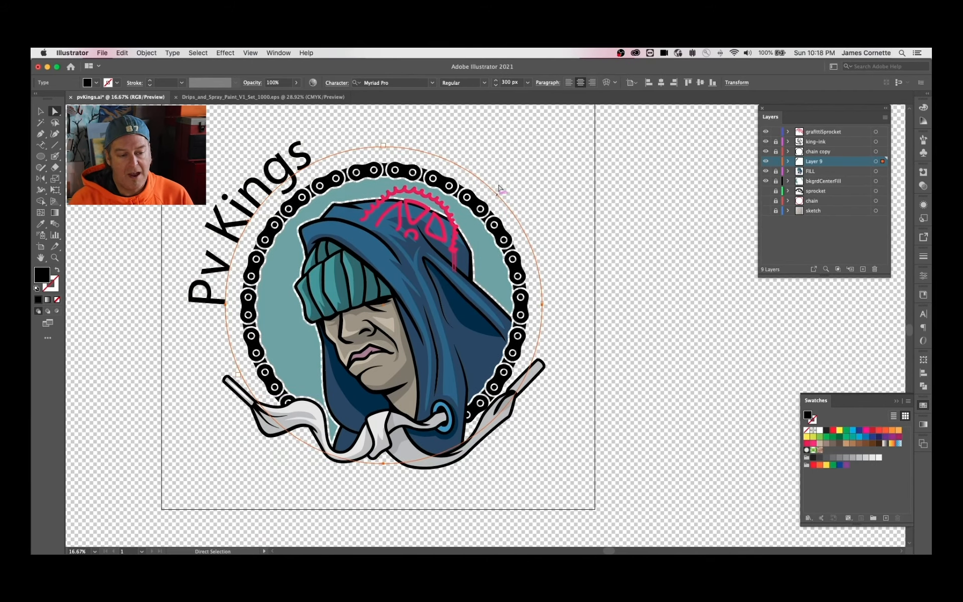
{"action": "left_click_drag", "start_coordinate": [252, 219], "coordinate": [387, 179]}
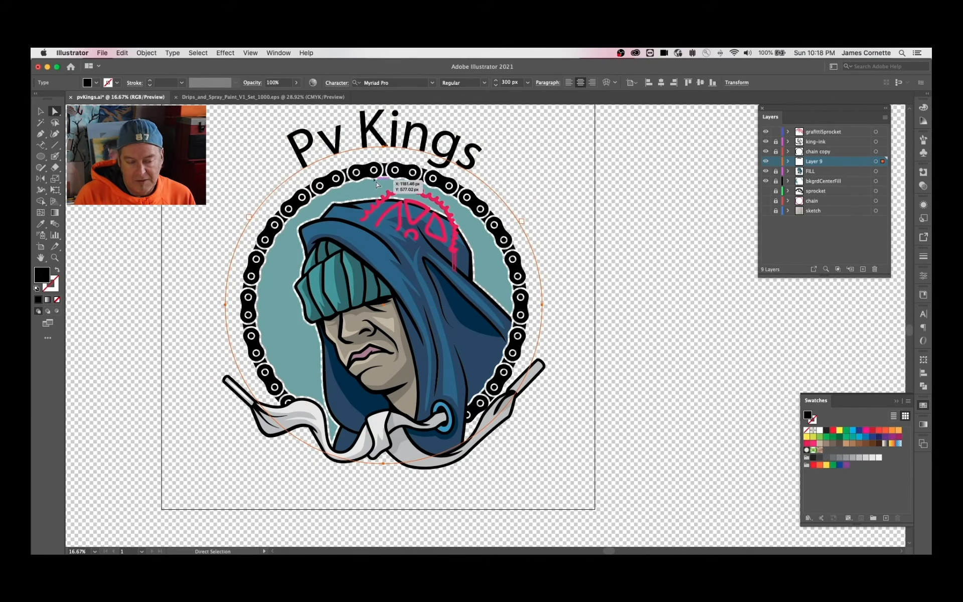